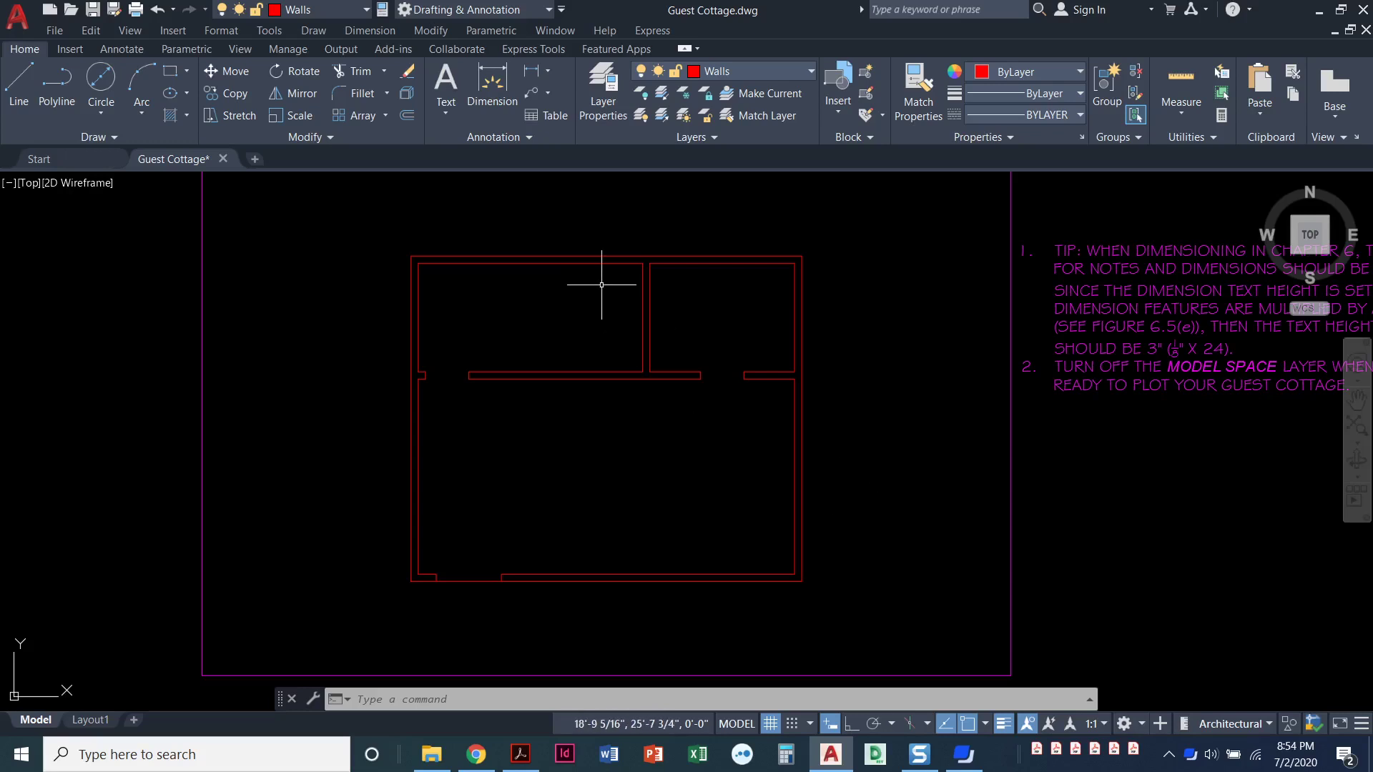
# Make the Windows layer current and offset the outer line of the left exterior wall 6'6" into the floor plan
pyautogui.click(780, 74)
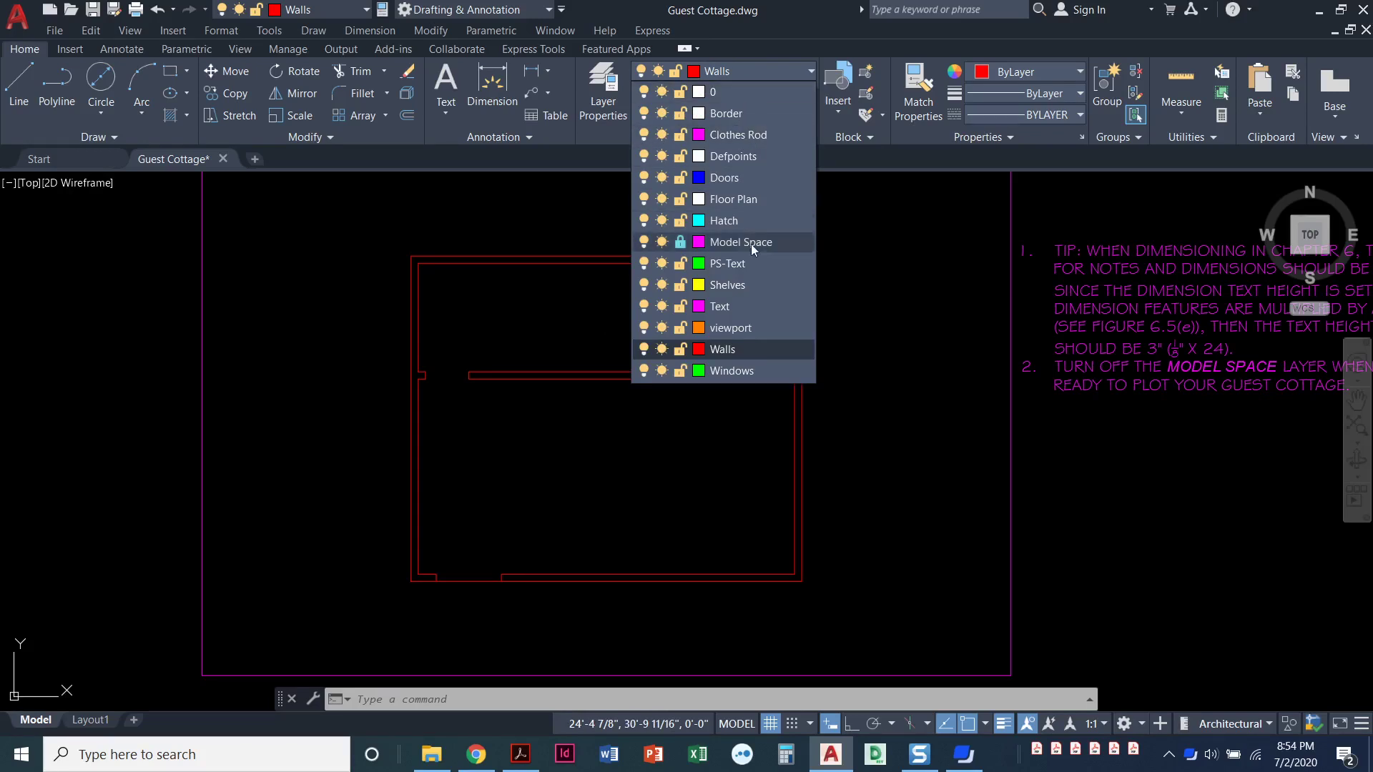
pyautogui.click(736, 373)
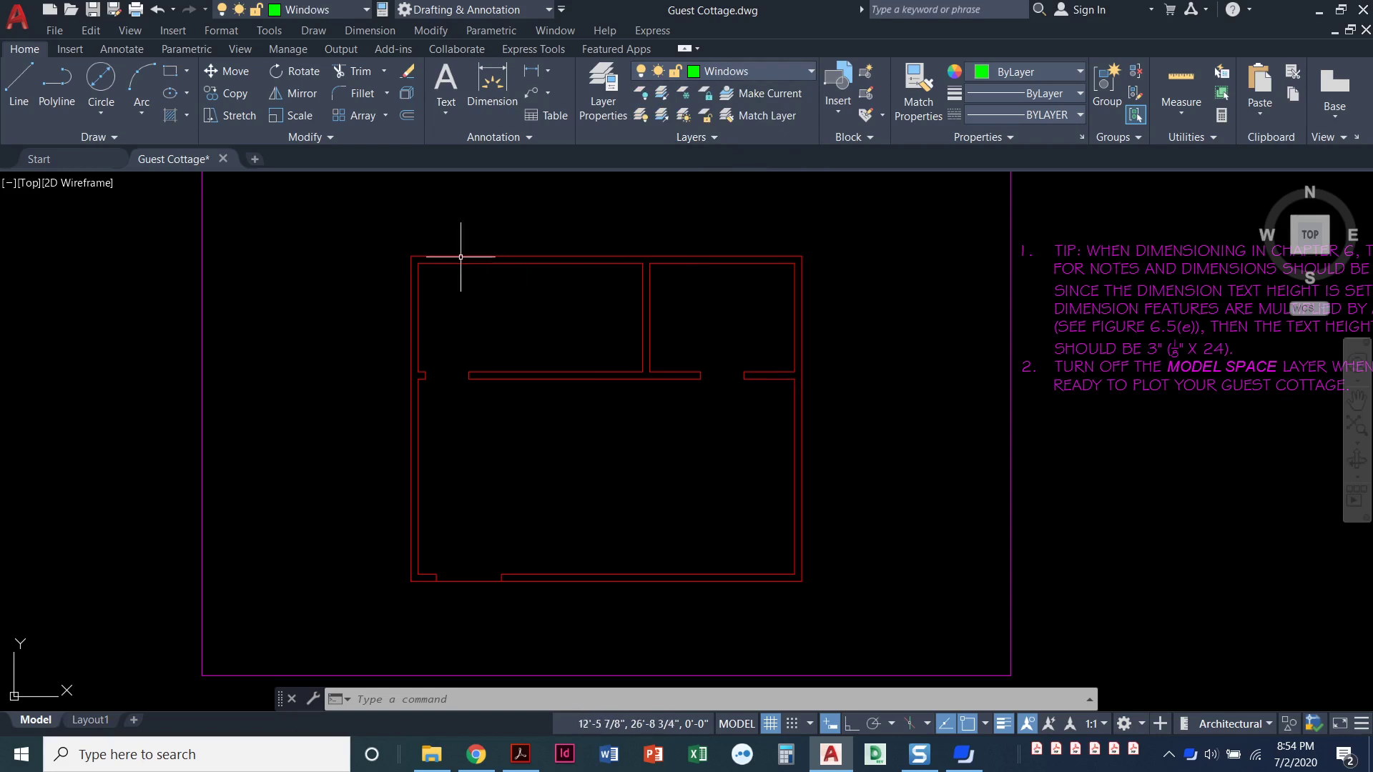
pyautogui.click(408, 115)
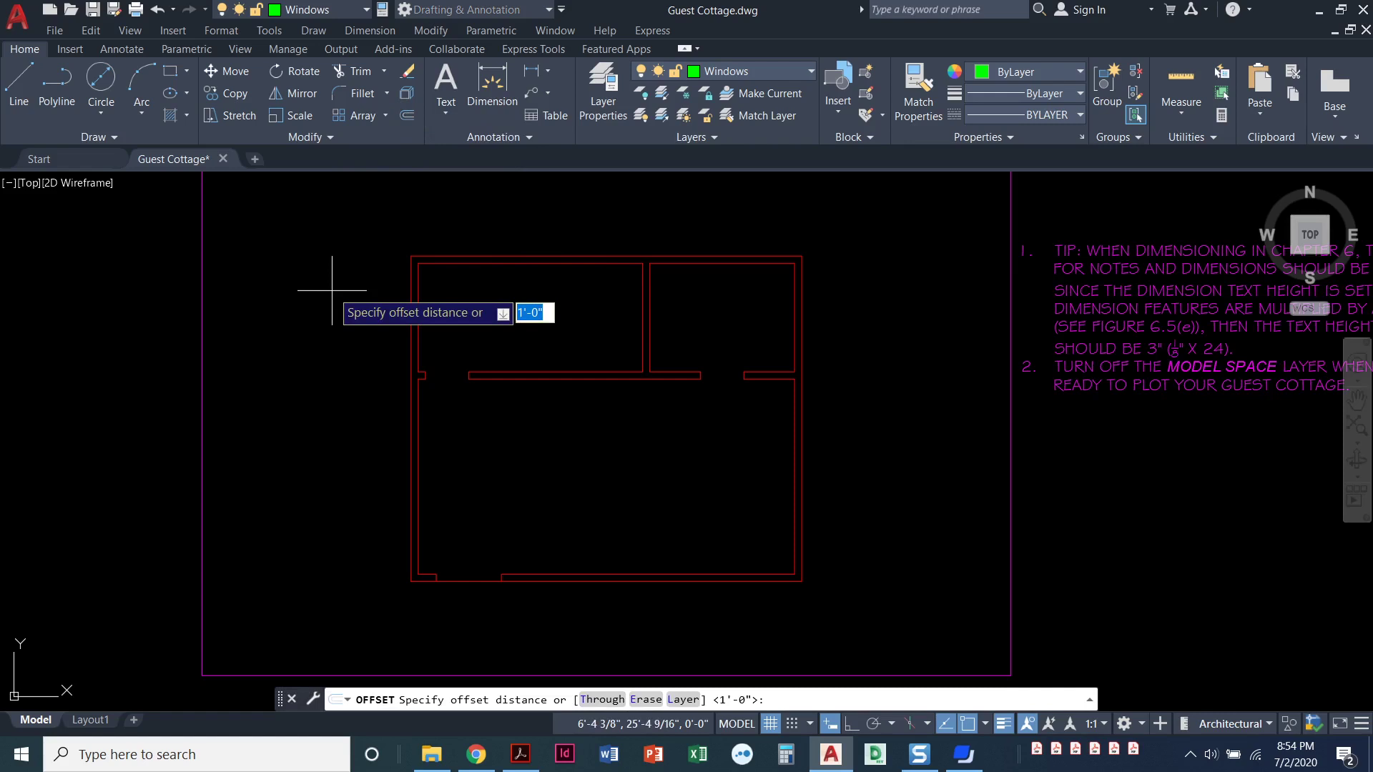
pyautogui.write("6'6")
pyautogui.press('Return')
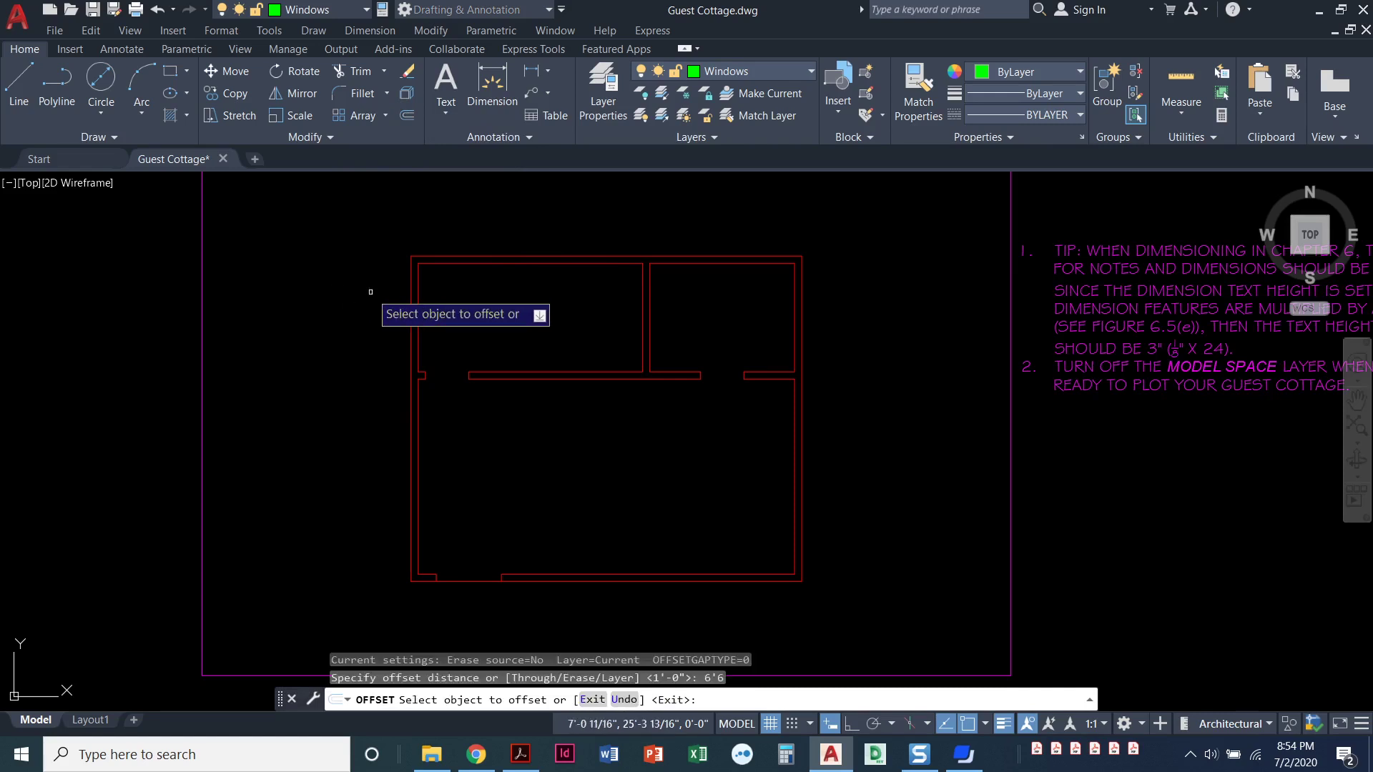
pyautogui.click(411, 309)
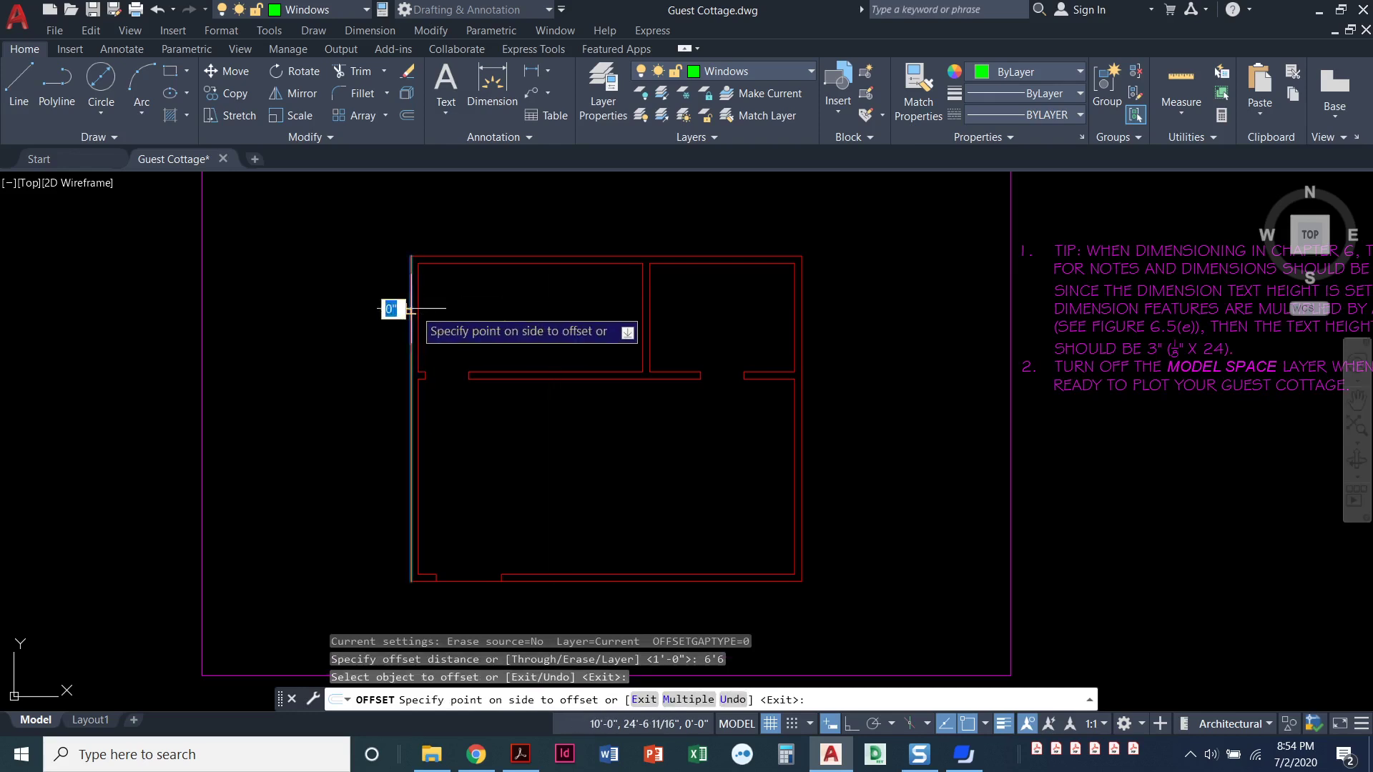
pyautogui.click(581, 316)
pyautogui.press('Return')
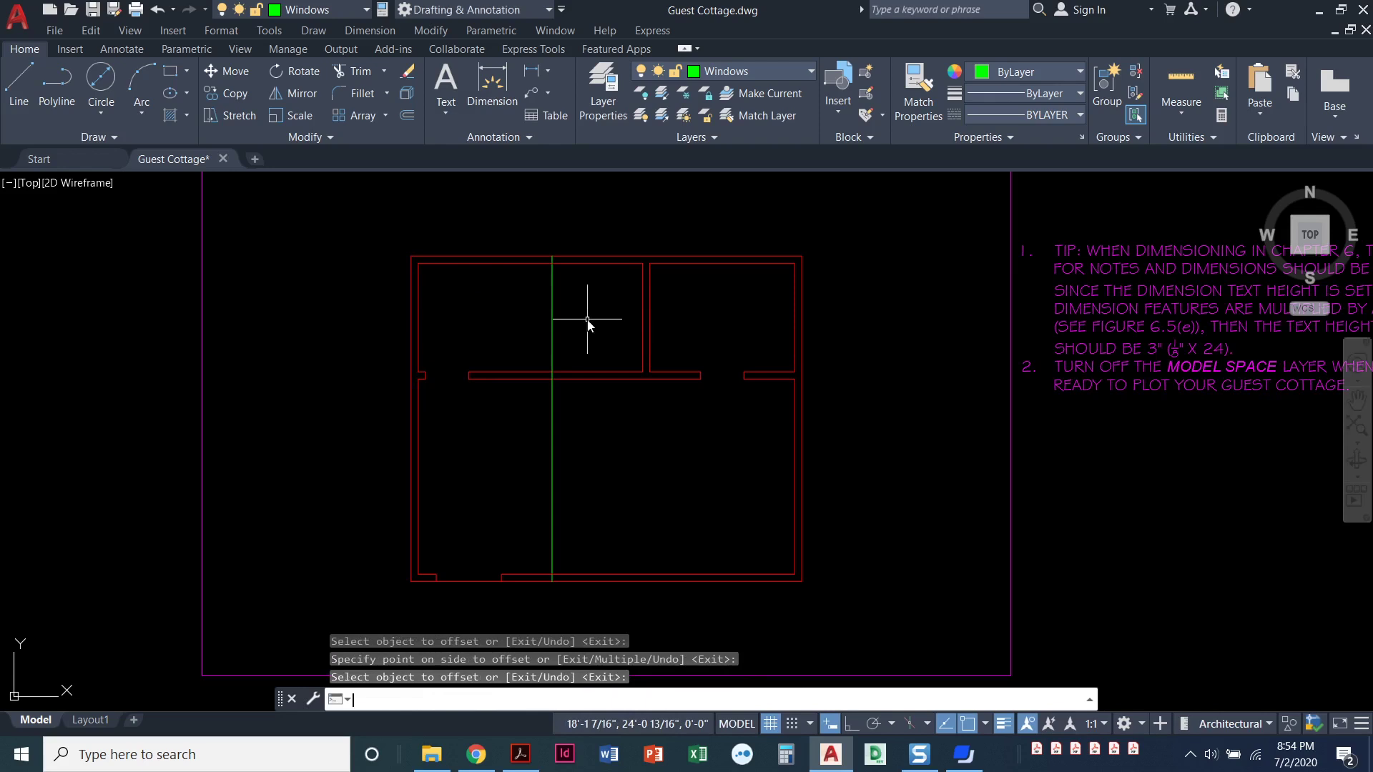
# Offset the outer line of the bottom exterior wall 5'6" upward into the floor plan
pyautogui.press('Return')
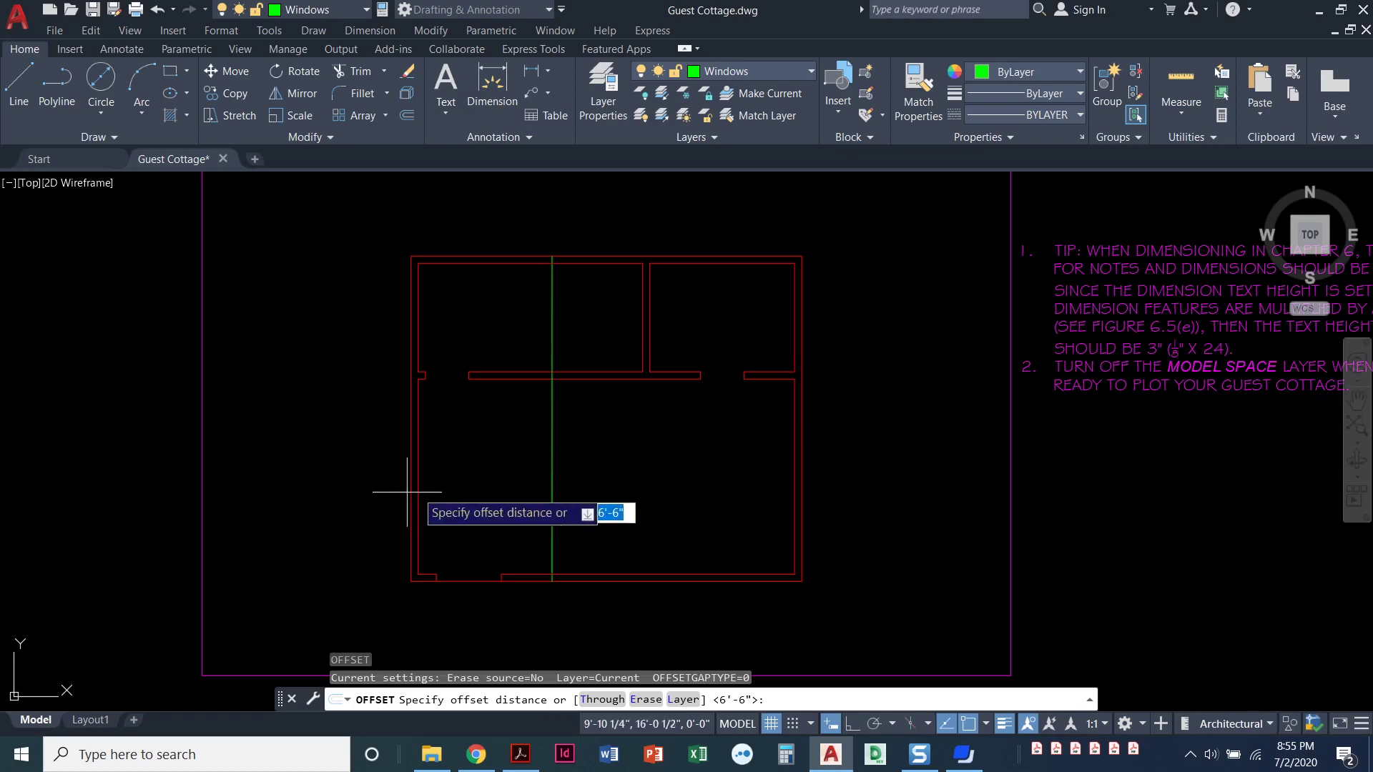
pyautogui.write("5'6")
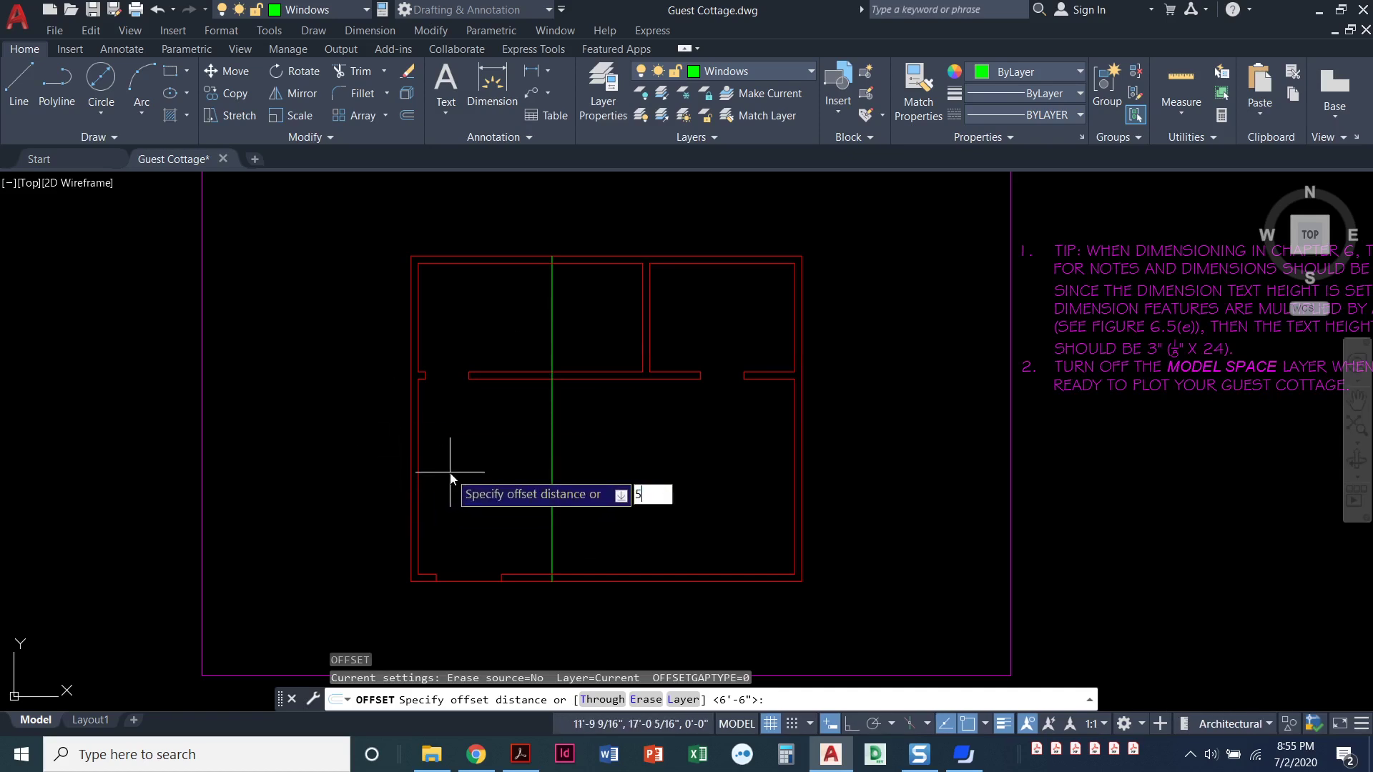
pyautogui.press('Return')
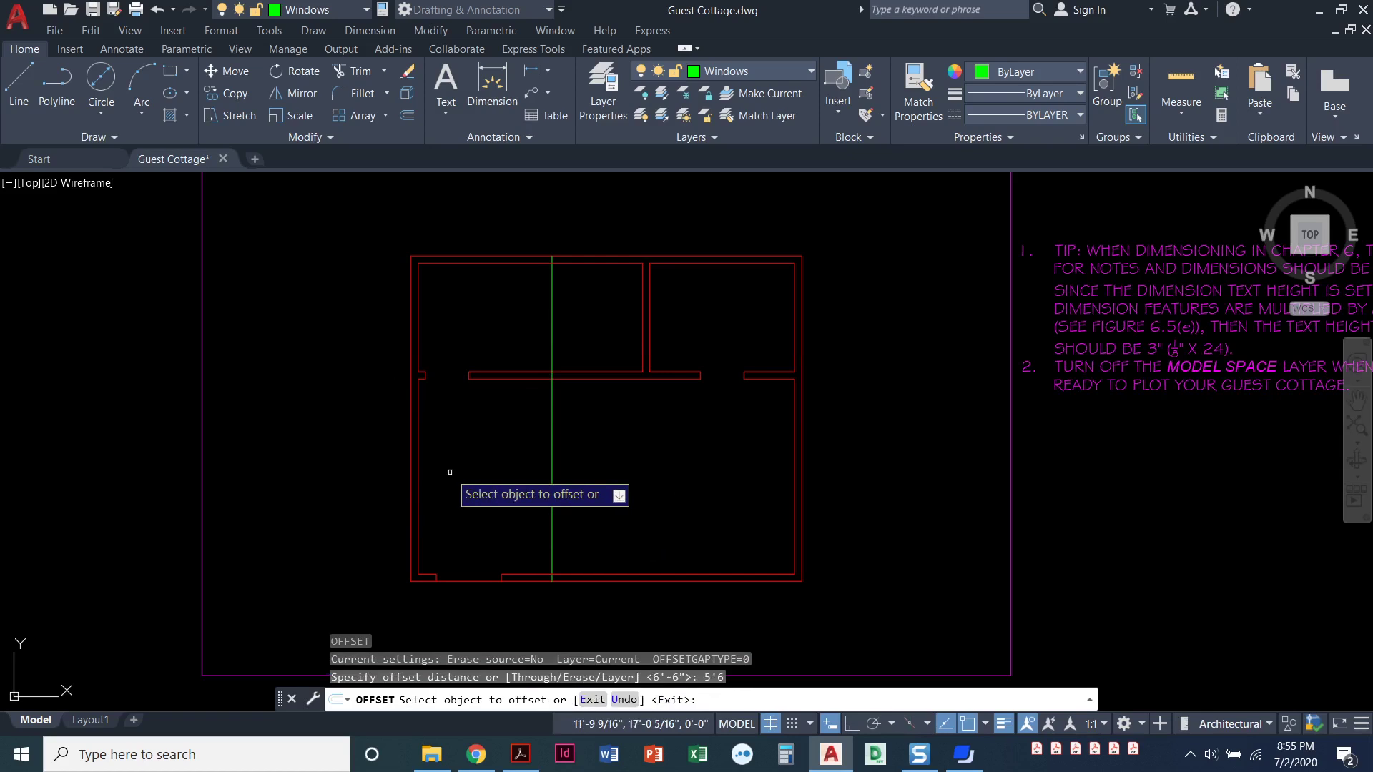
pyautogui.click(461, 581)
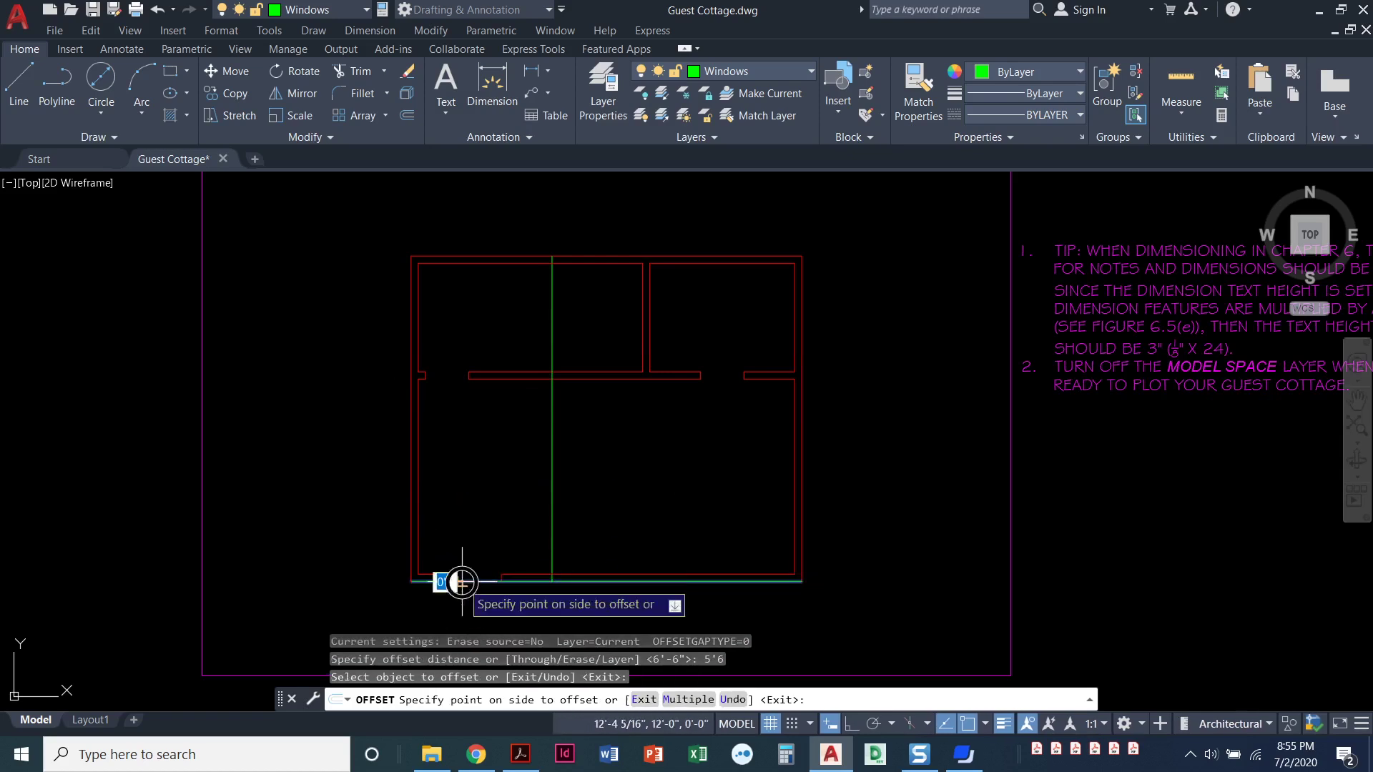
pyautogui.click(475, 485)
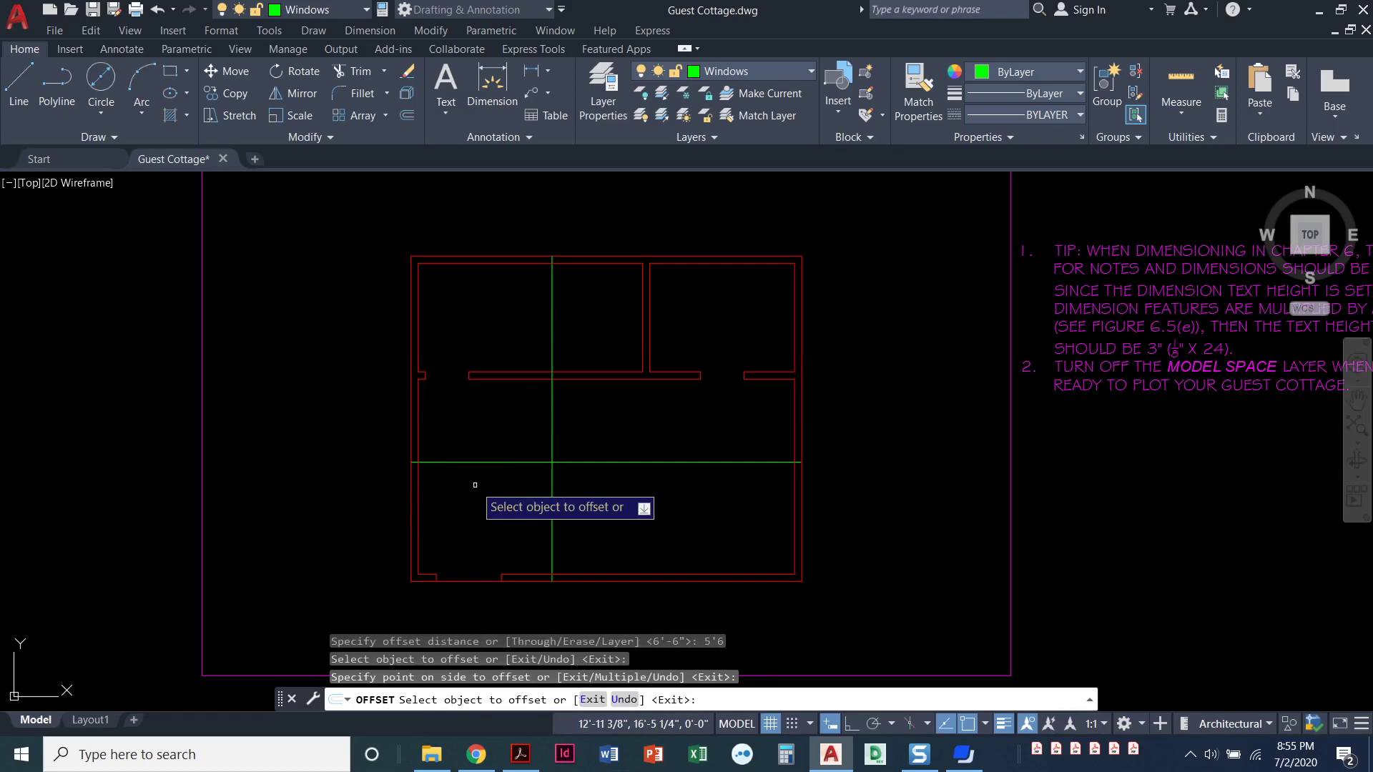
pyautogui.press('Return')
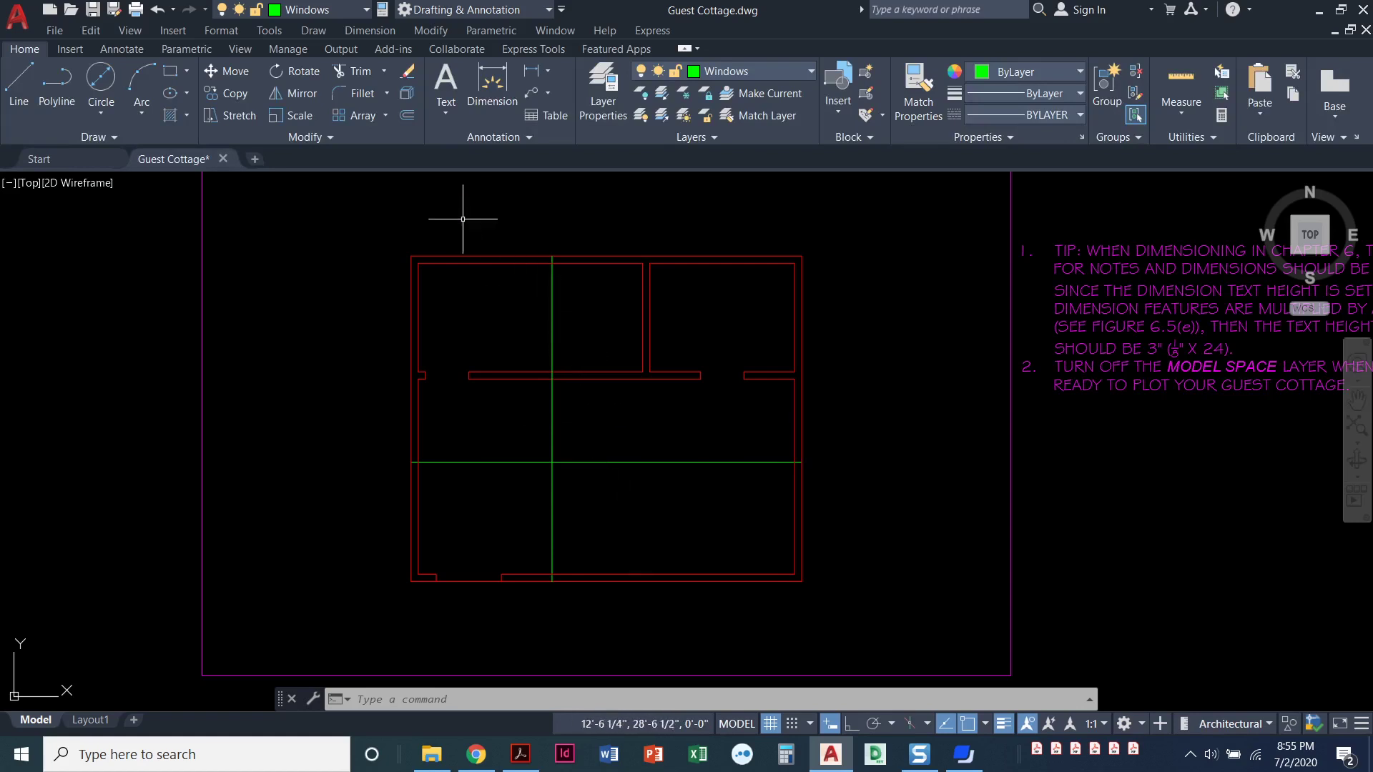
# Trim both window lines at the inner faces of the top and left walls, leaving only the short segments inside the wall thickness
pyautogui.click(361, 71)
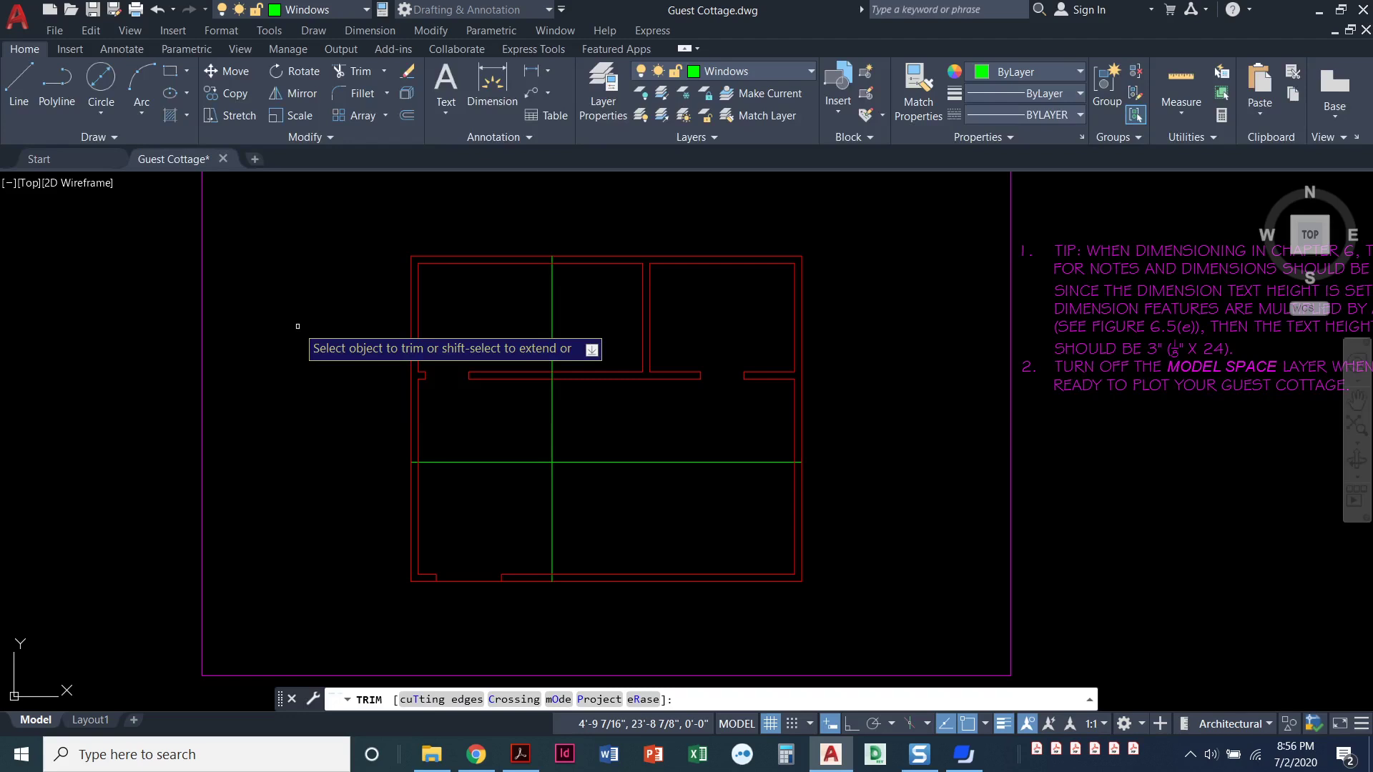
pyautogui.write('t')
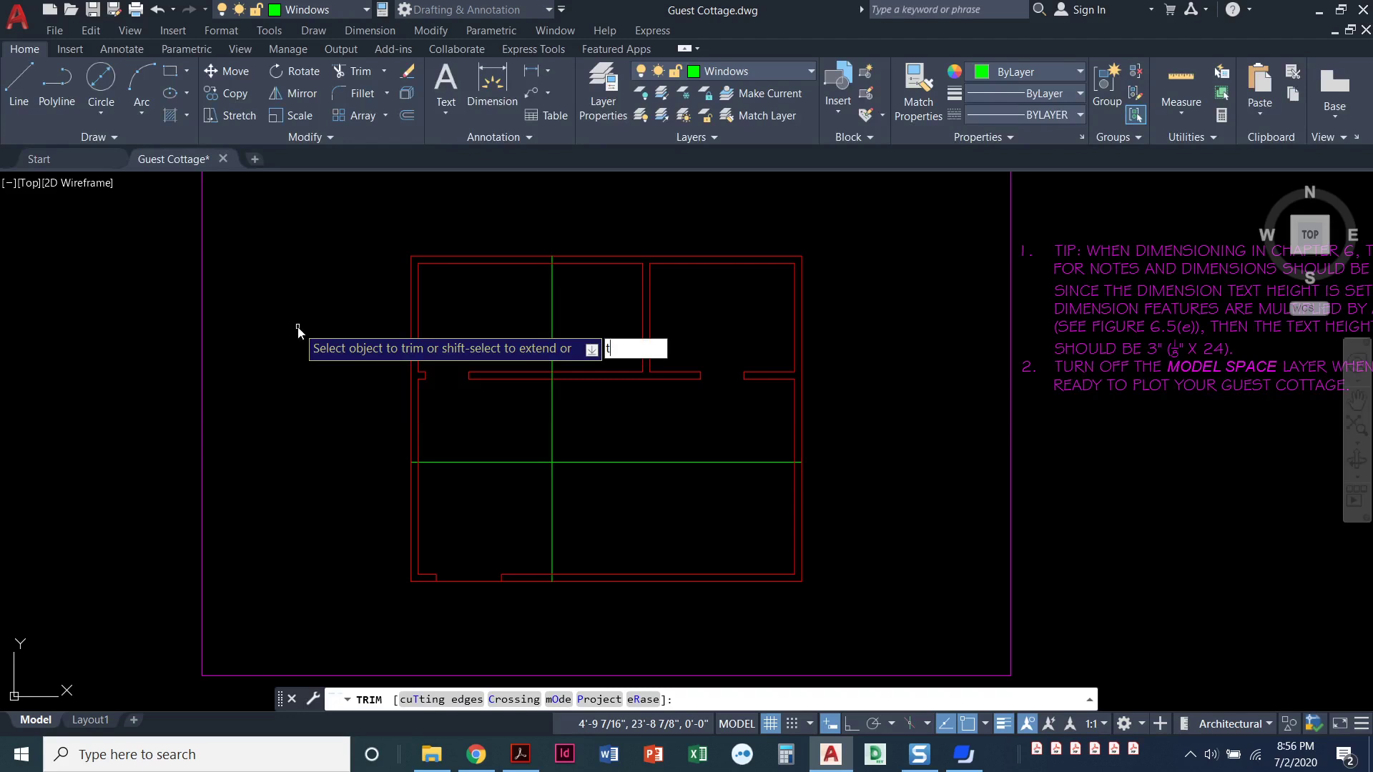
pyautogui.press('Return')
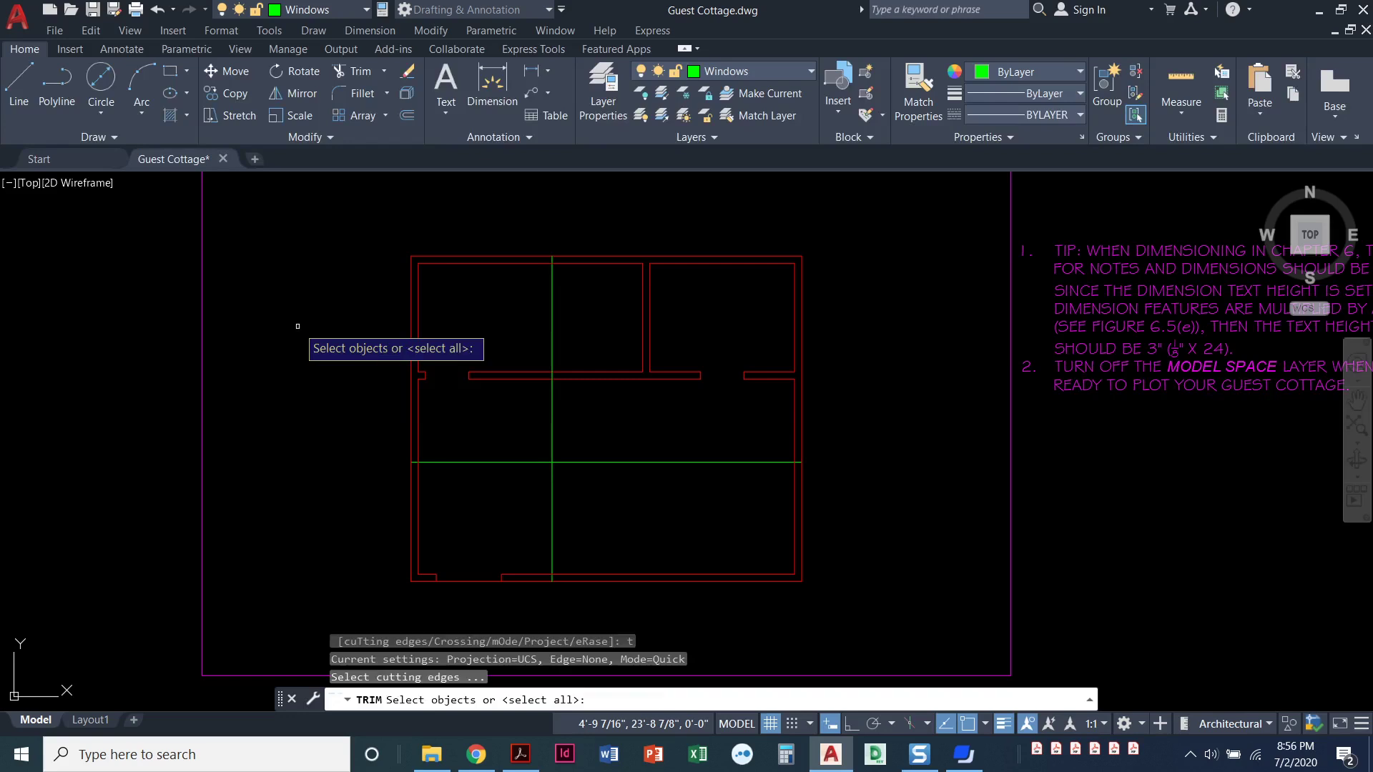
pyautogui.click(507, 263)
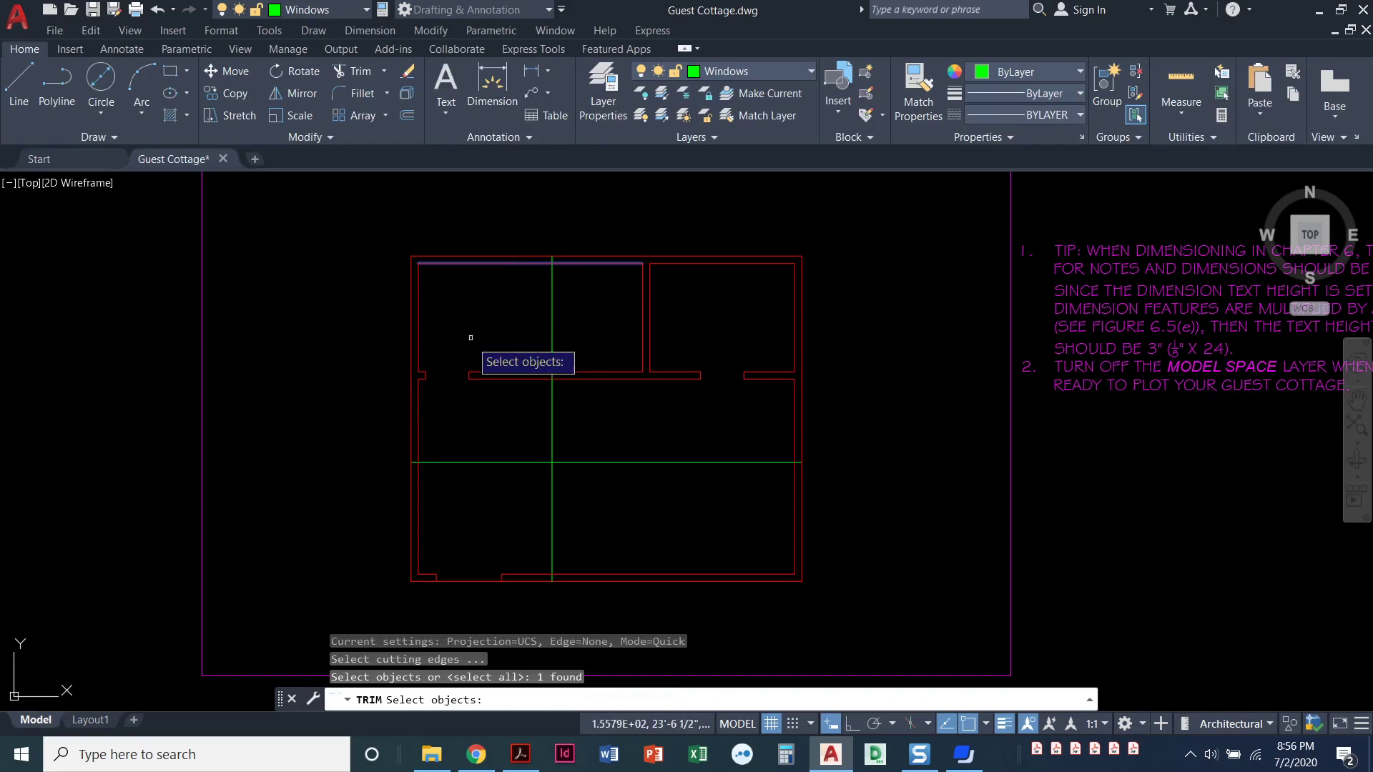
pyautogui.click(419, 416)
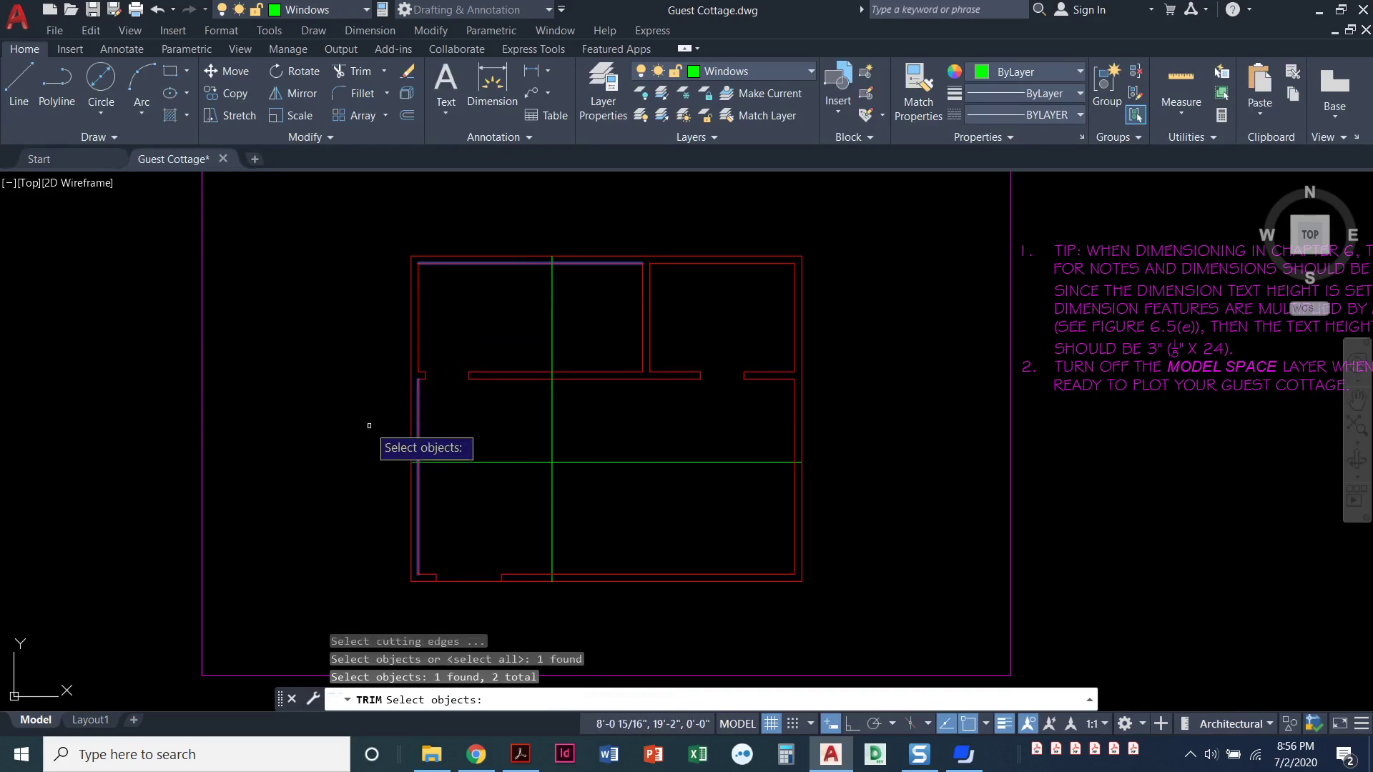
pyautogui.press('Return')
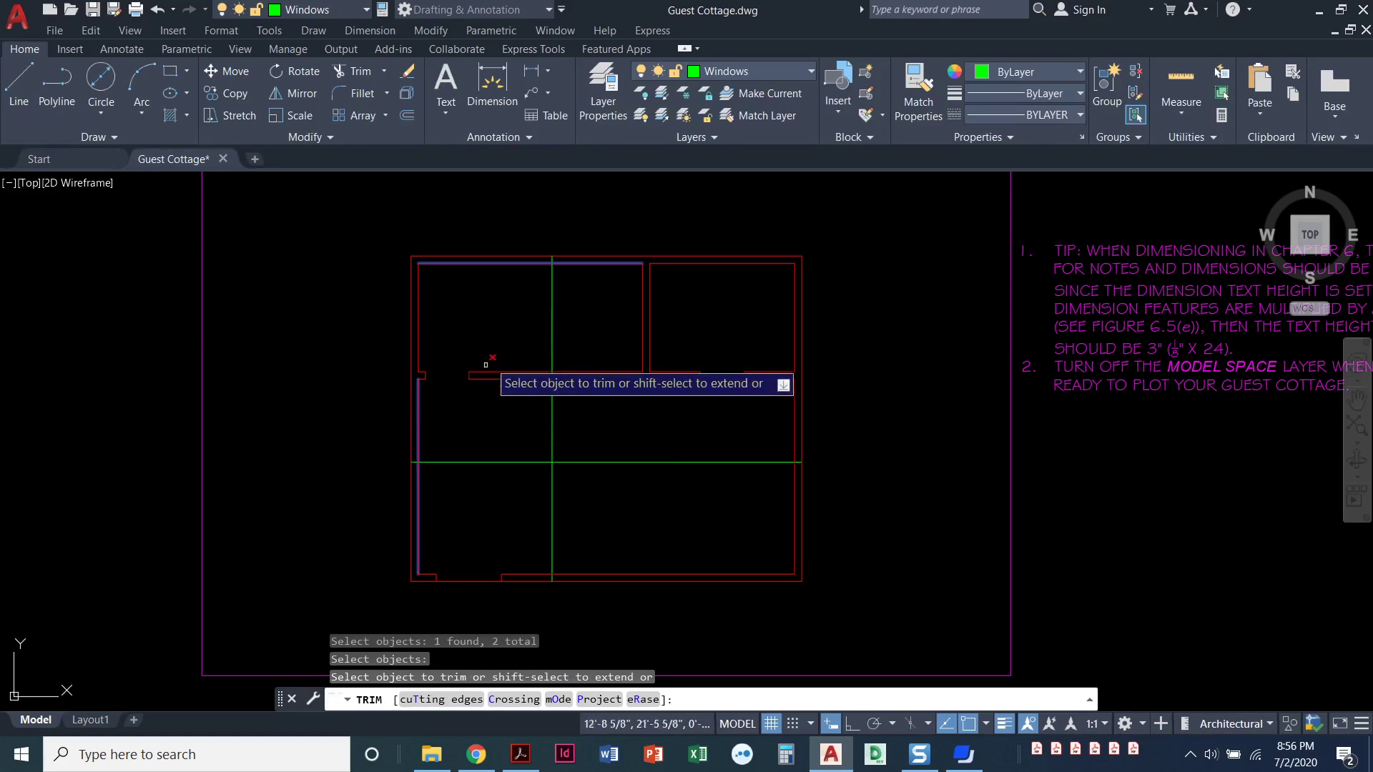
pyautogui.click(552, 334)
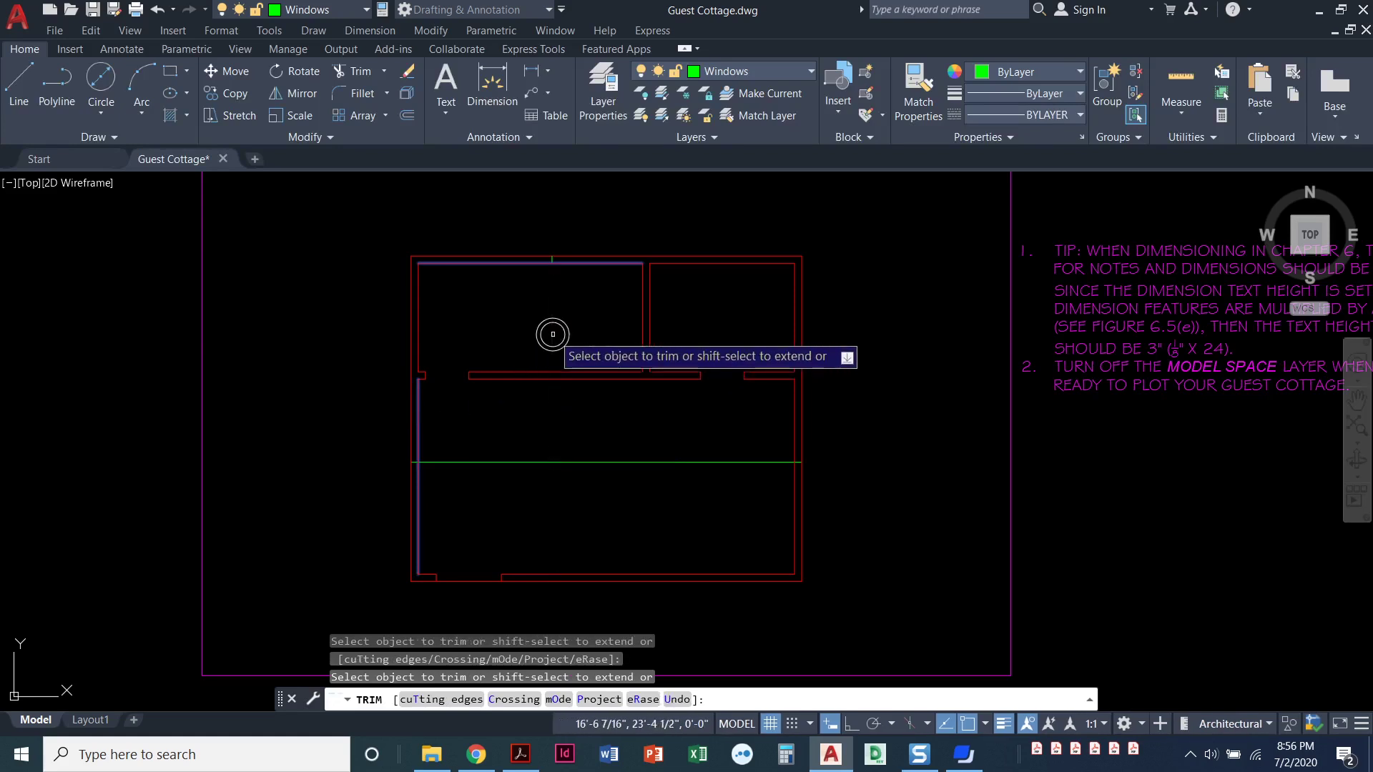
pyautogui.click(523, 460)
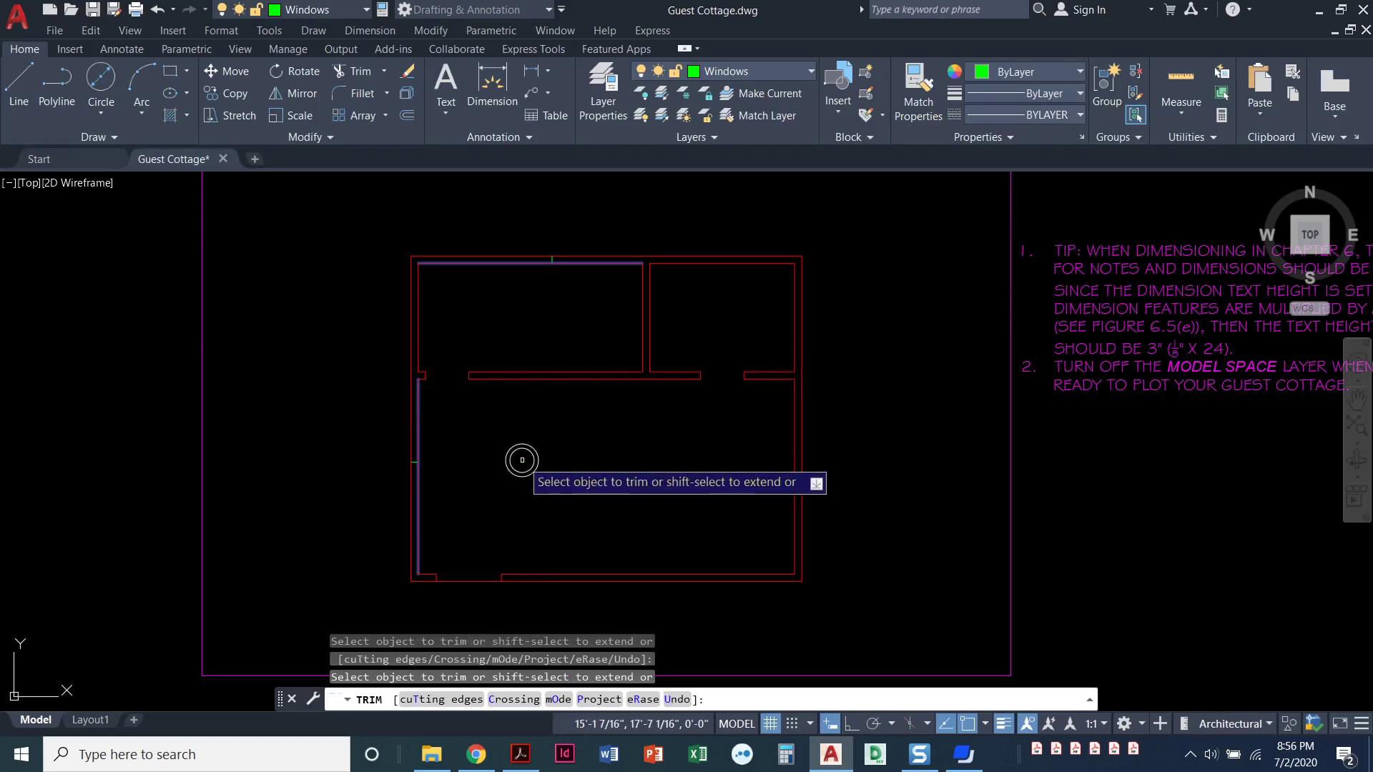
pyautogui.press('Return')
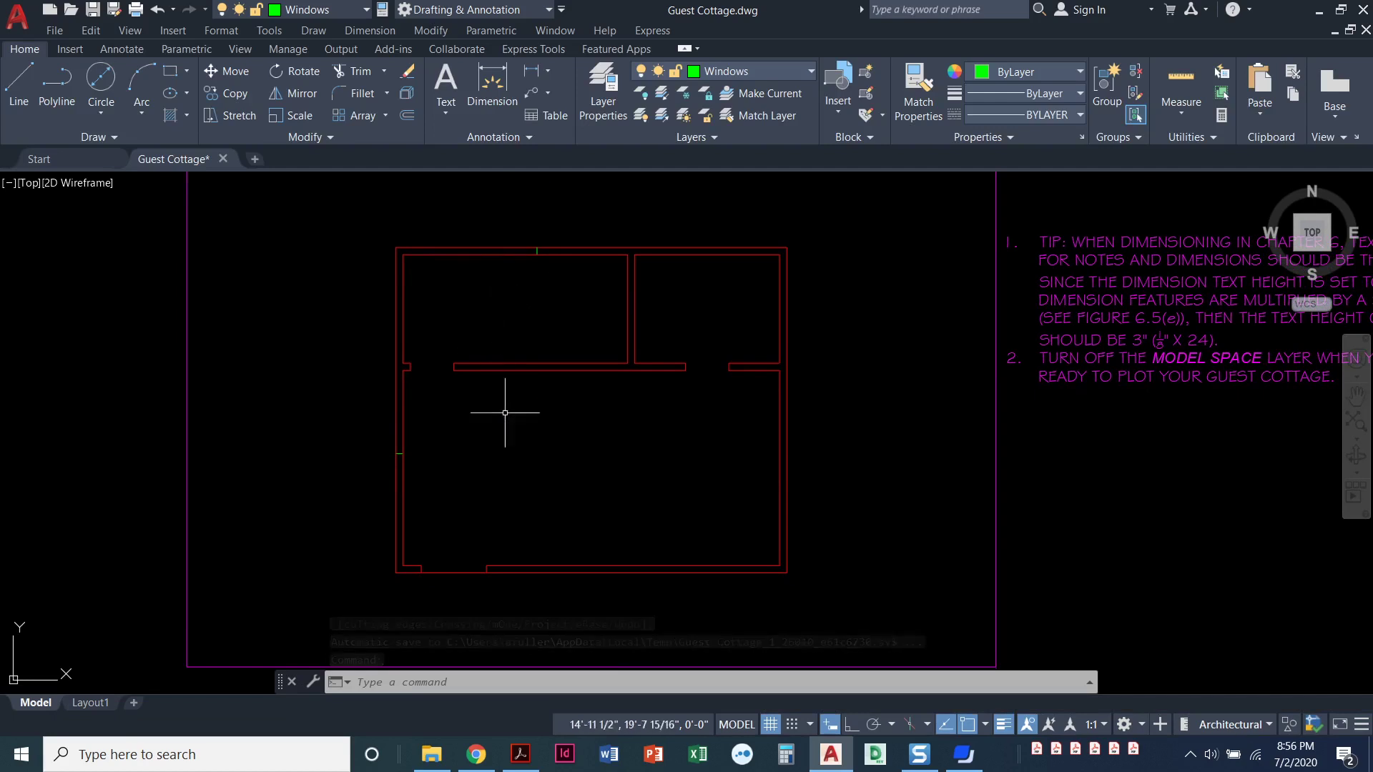
# Offset the outer line of the right exterior wall 2'6" into the floor plan
pyautogui.moveTo(504, 432); pyautogui.dragTo(468, 437, button='middle')
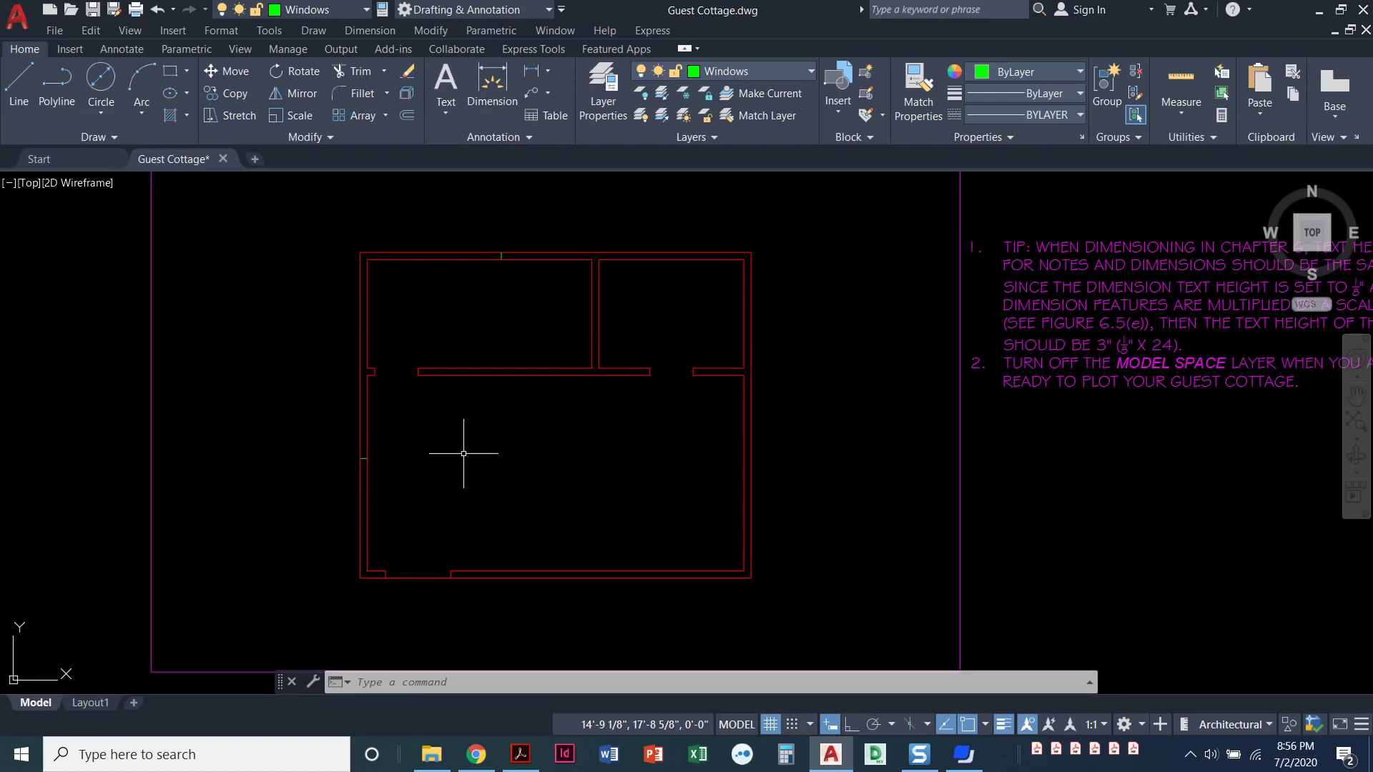
pyautogui.click(407, 116)
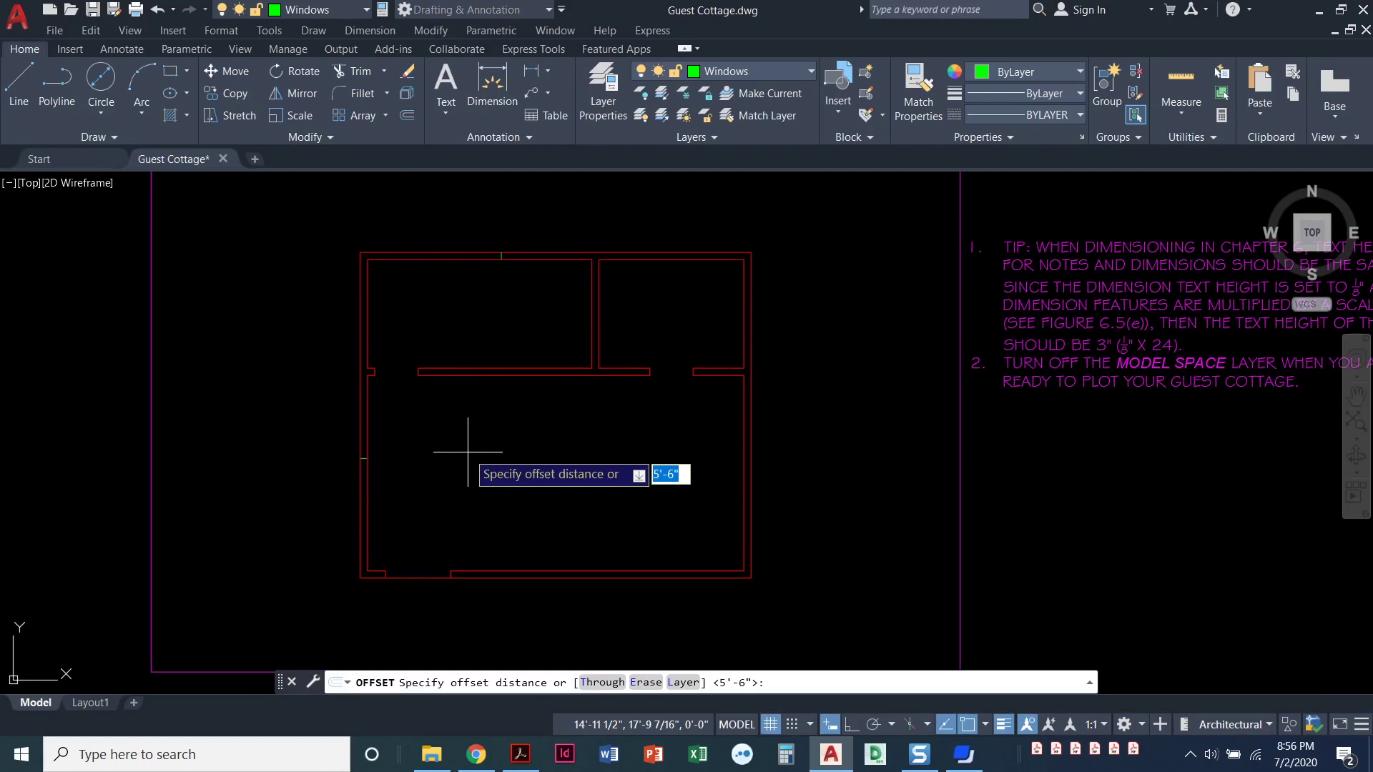
pyautogui.write("2'6")
pyautogui.press('Return')
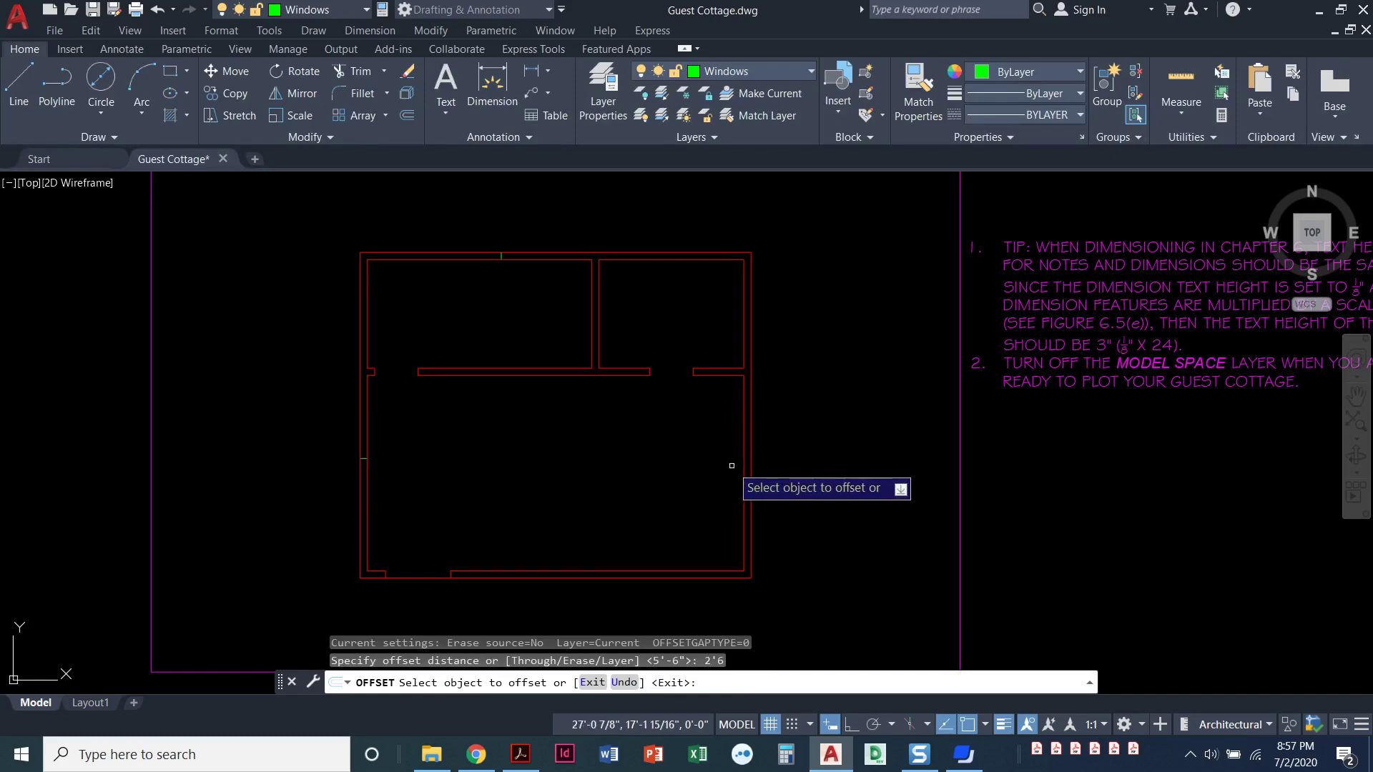
pyautogui.click(751, 475)
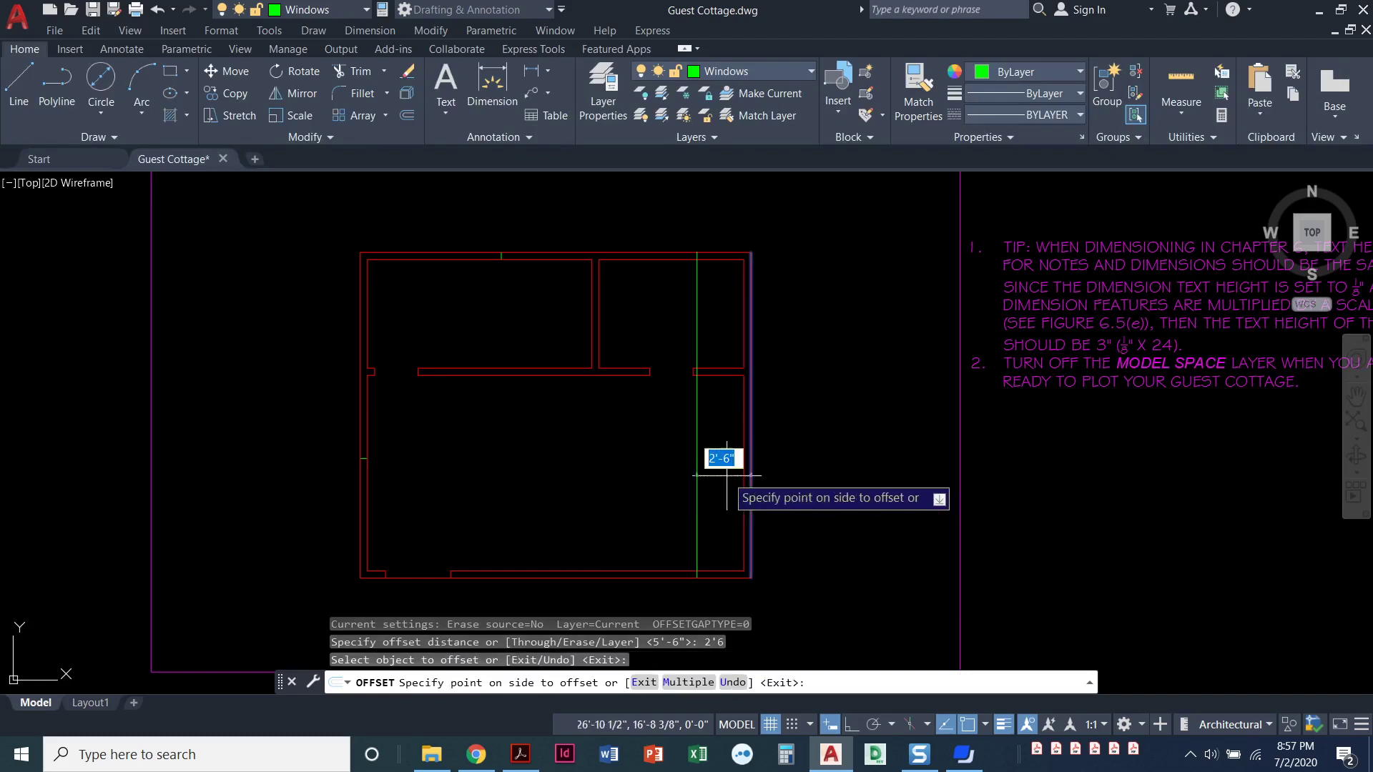
pyautogui.click(669, 480)
pyautogui.press('Return')
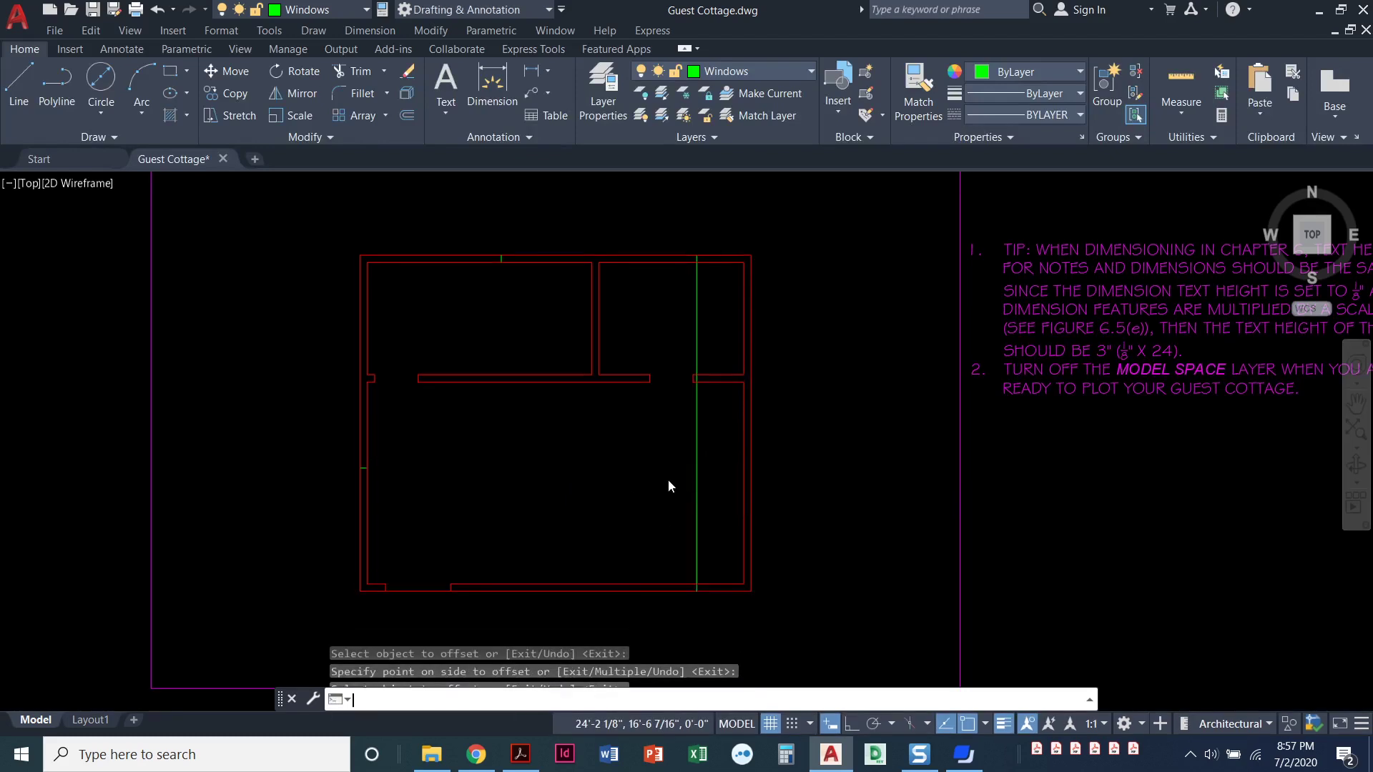
# Trim the new vertical window line at the inner face of the bottom wall, keeping only the segment within that wall
pyautogui.click(351, 74)
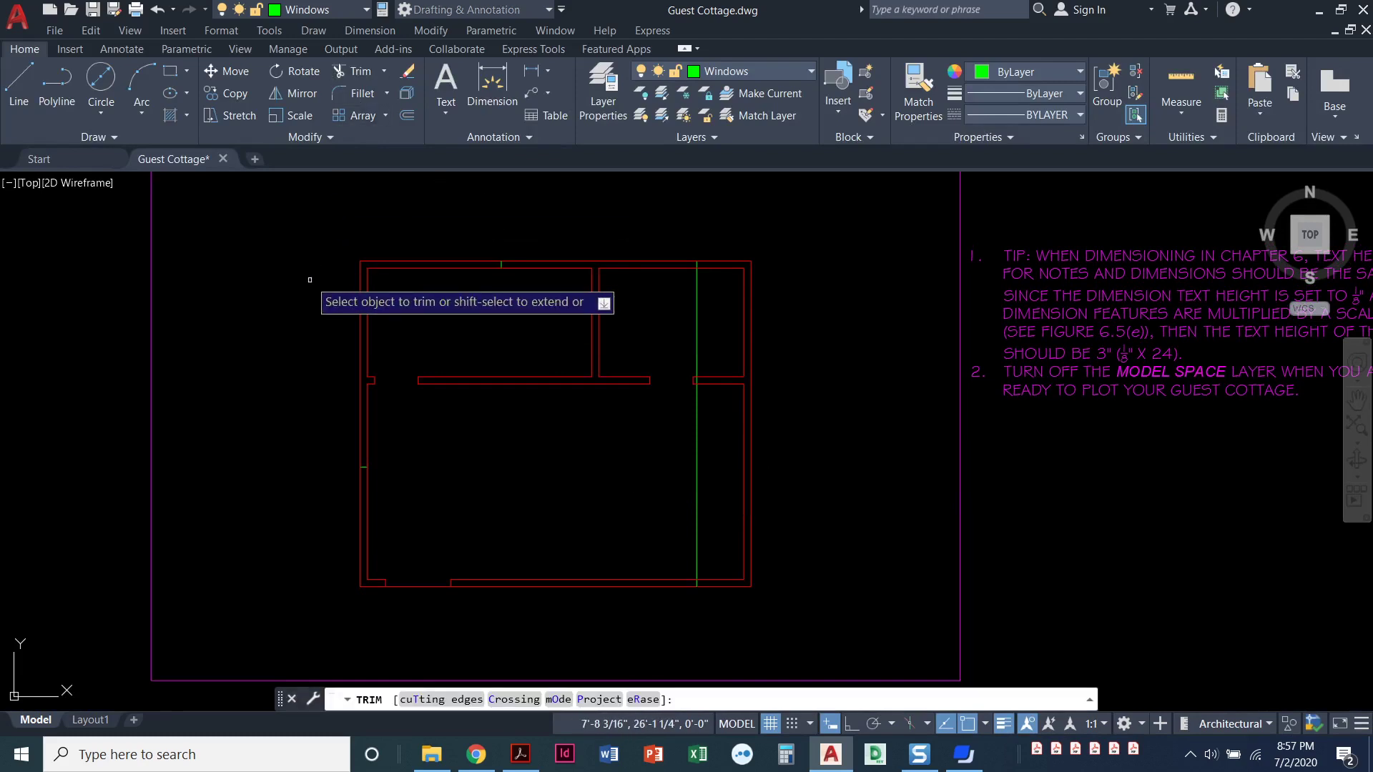
pyautogui.write('t')
pyautogui.press('Return')
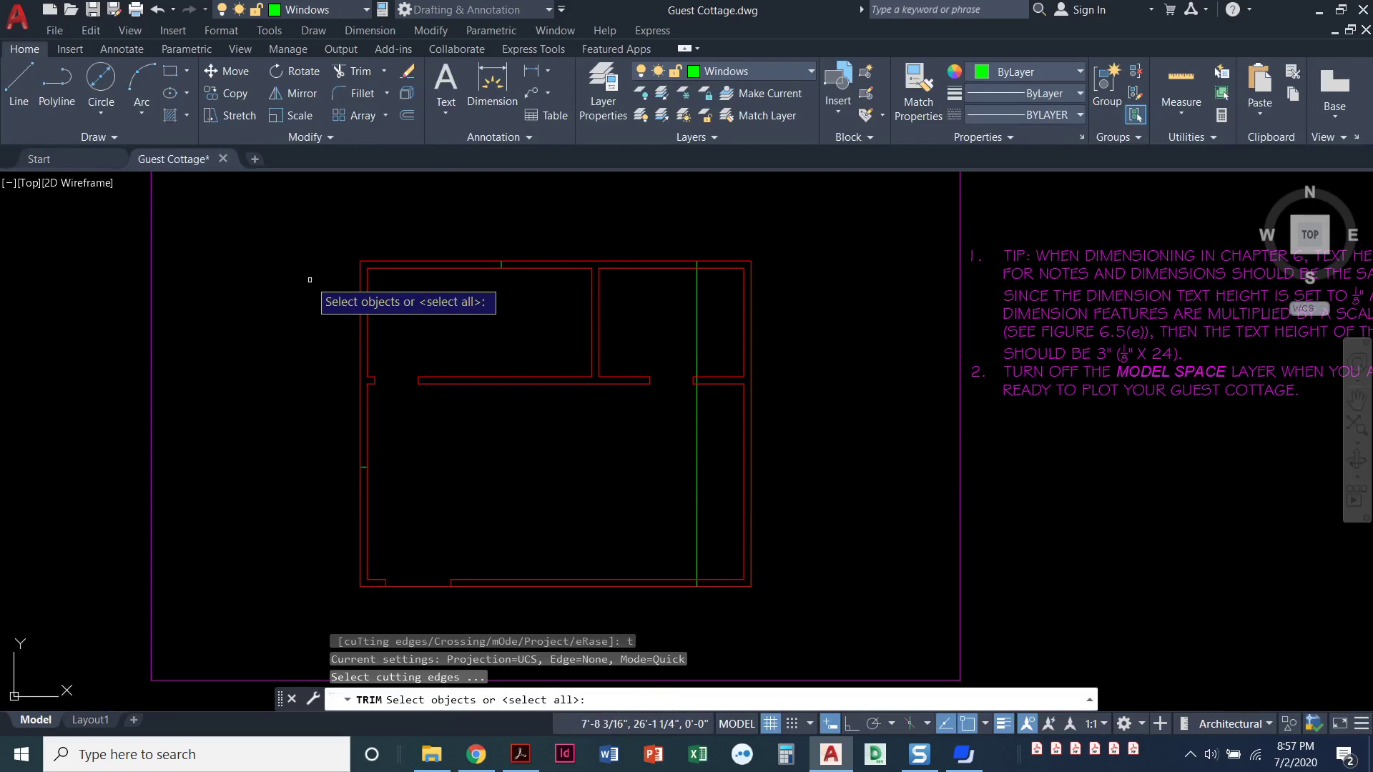
pyautogui.click(606, 578)
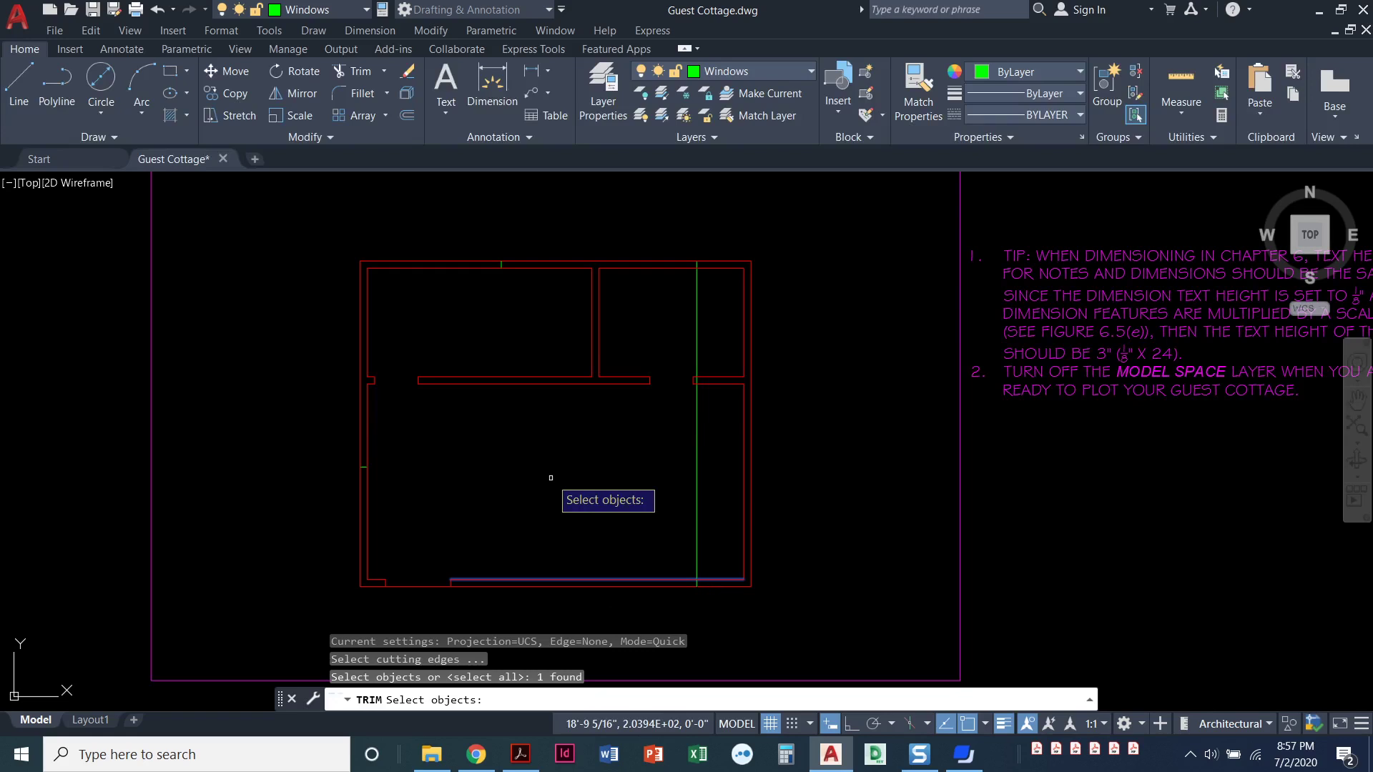
pyautogui.press('Return')
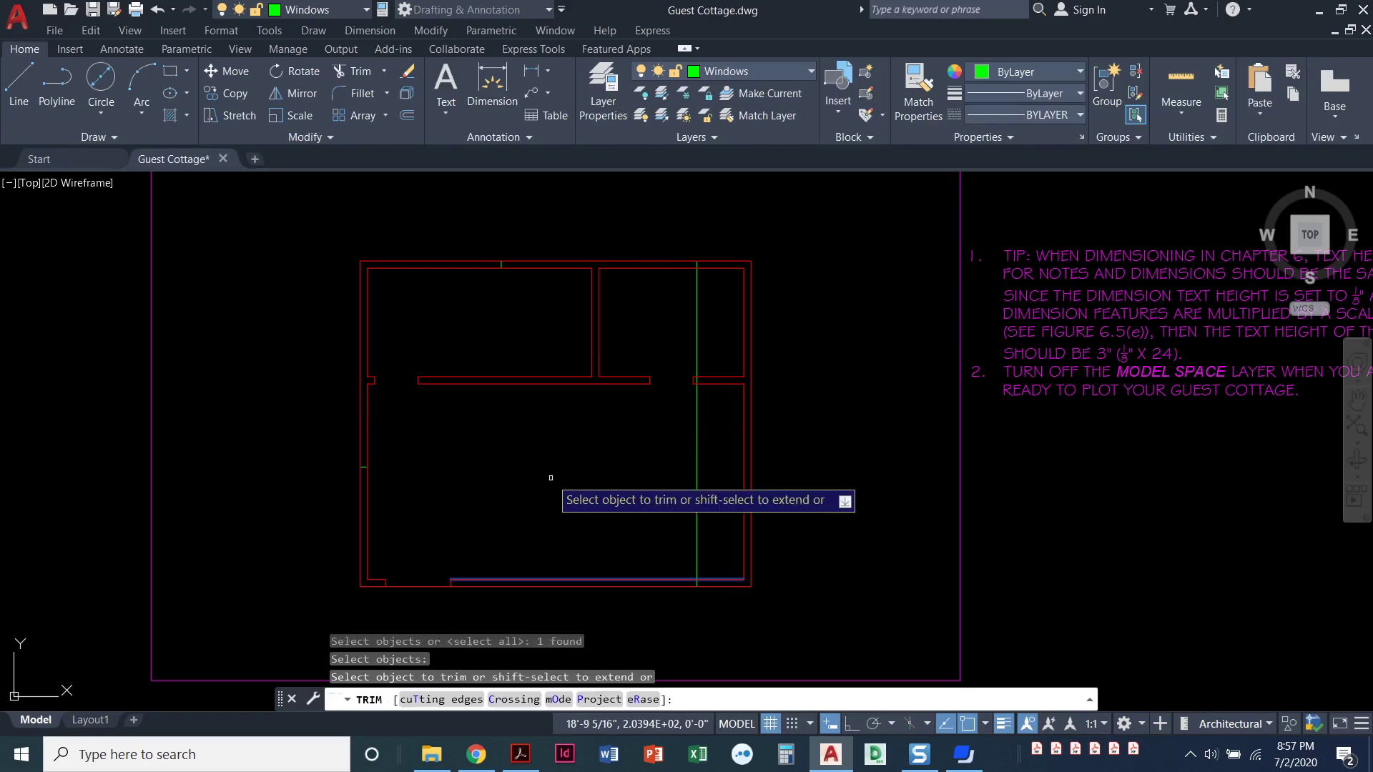
pyautogui.click(696, 495)
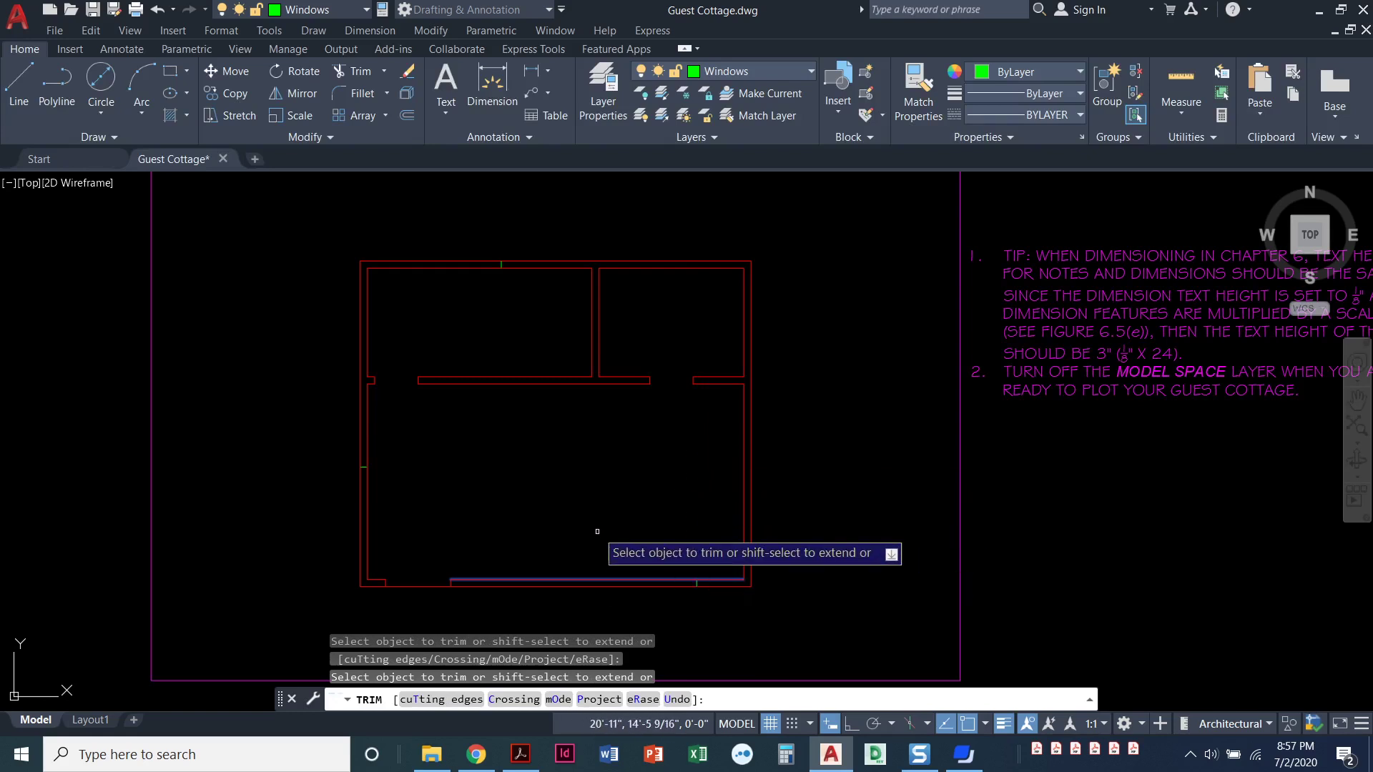
pyautogui.press('Return')
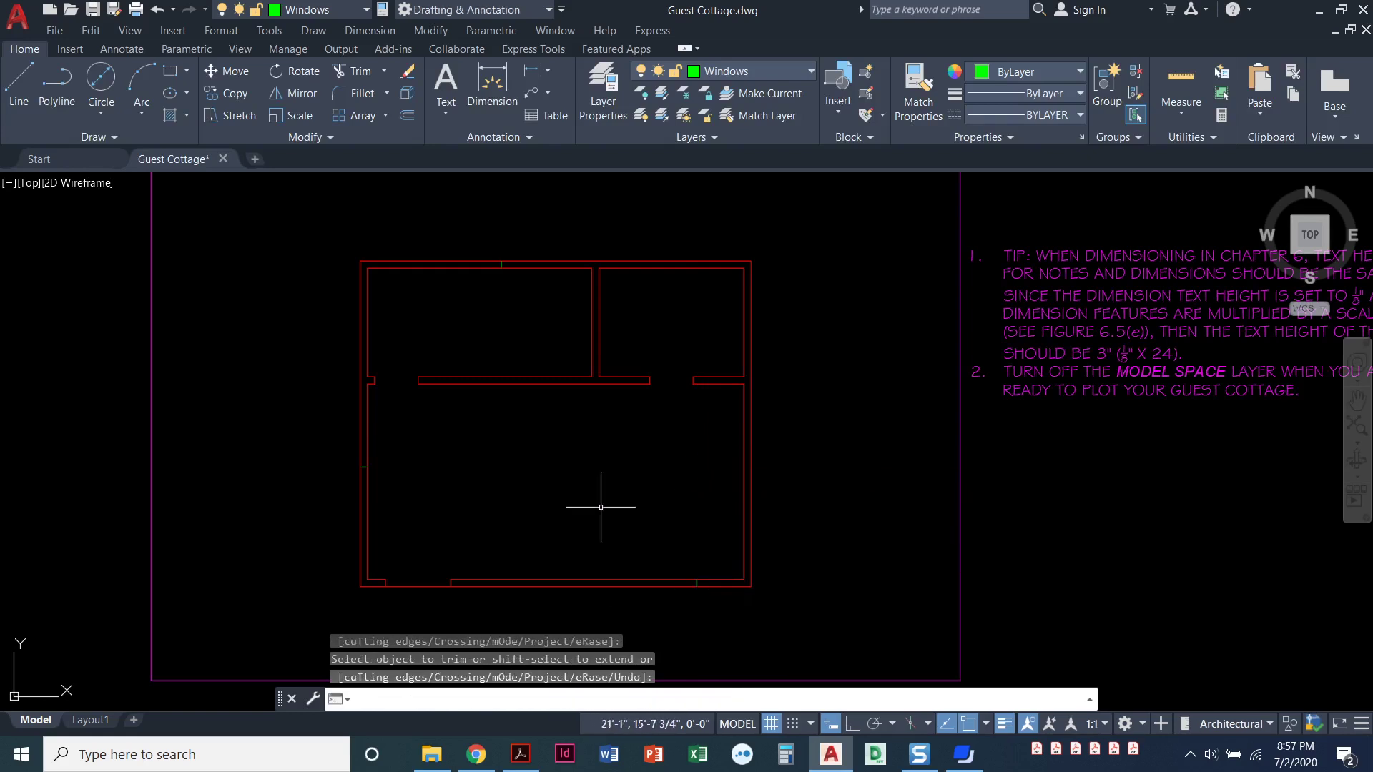
# Offset the short window line in the bottom wall 4'2" to the left, and offset that copy left by the same distance
pyautogui.scroll(2, 604, 599)
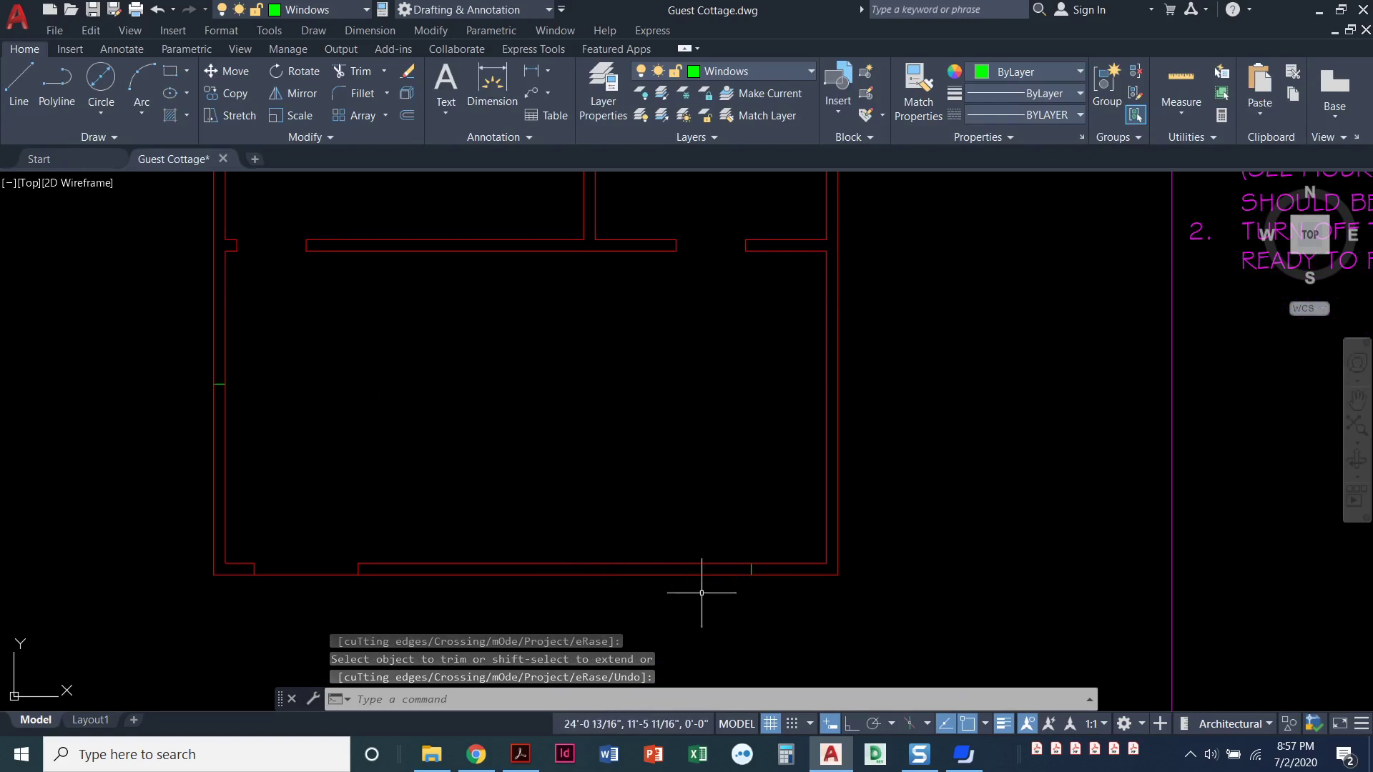
pyautogui.click(408, 119)
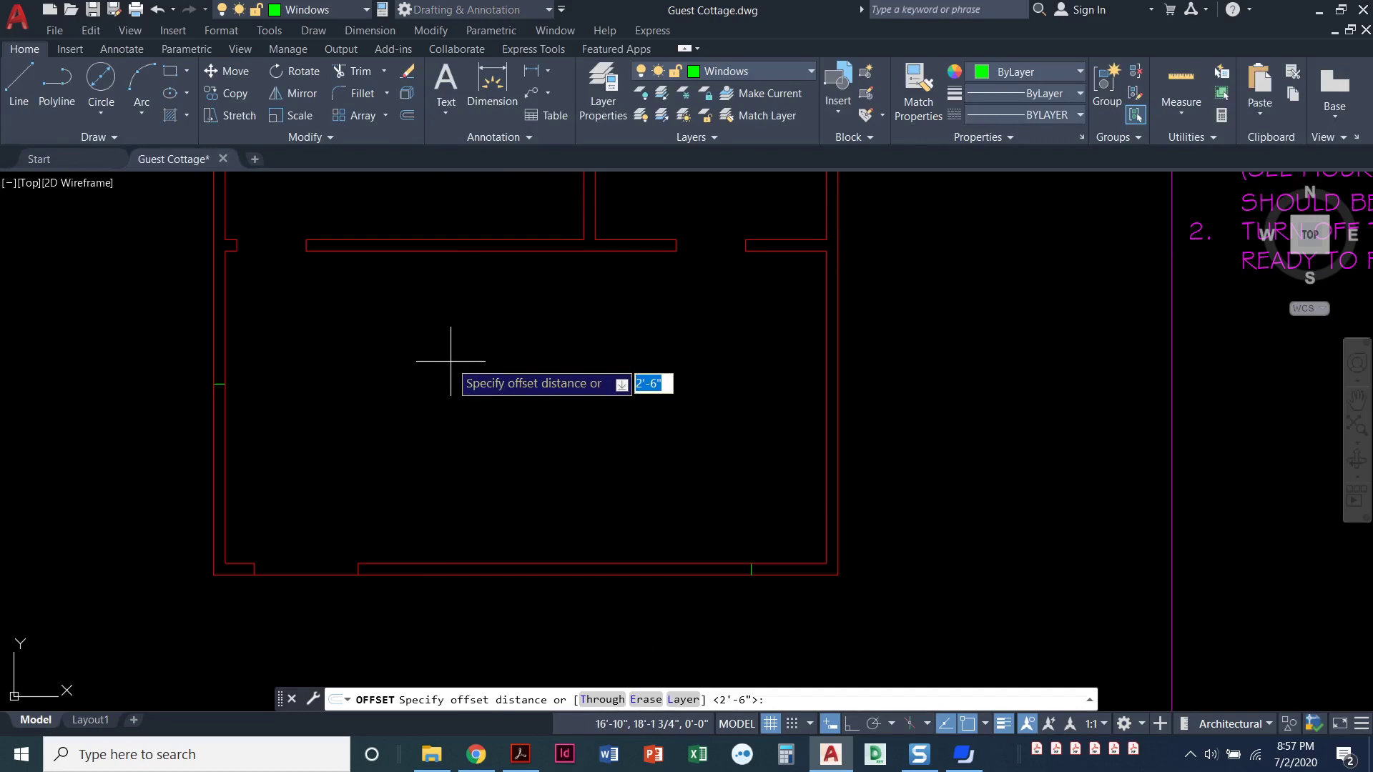
pyautogui.write("4'")
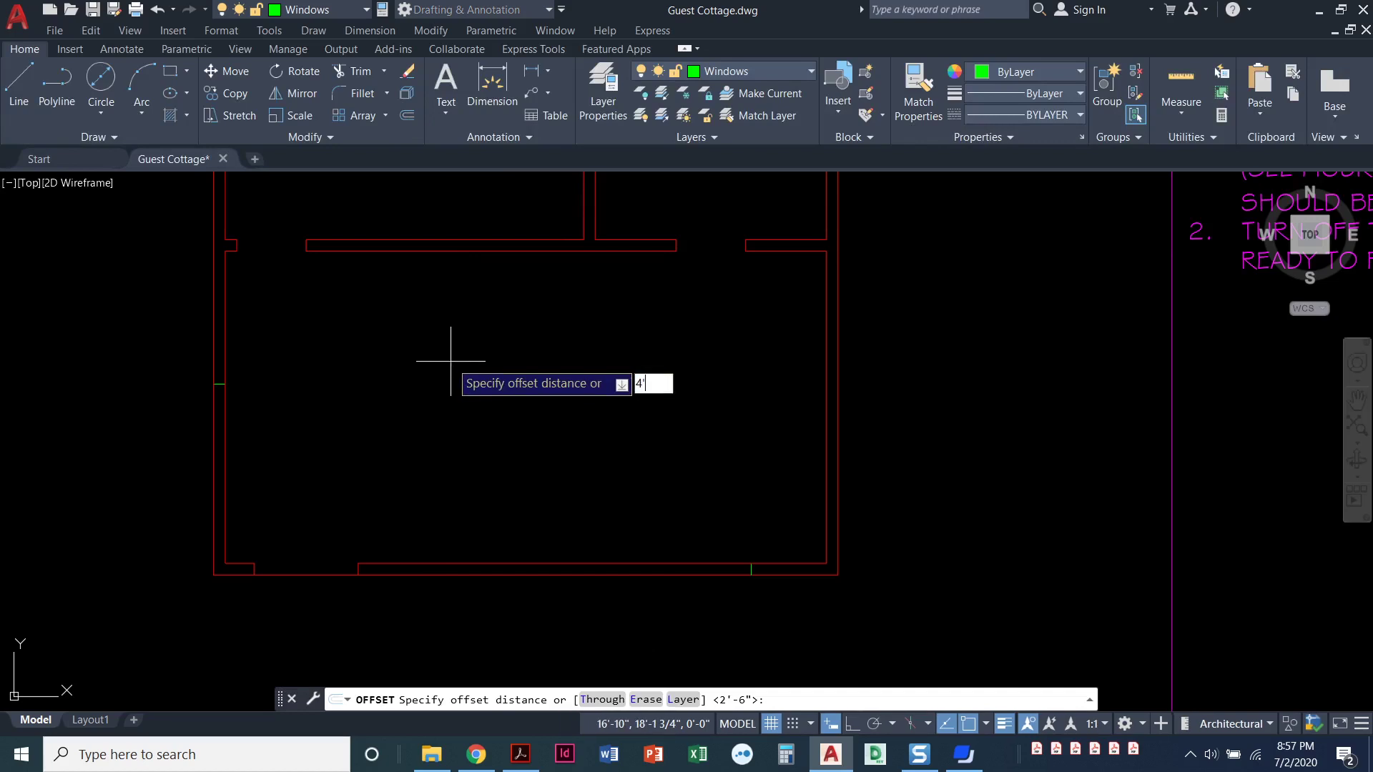
pyautogui.write('2')
pyautogui.press('Return')
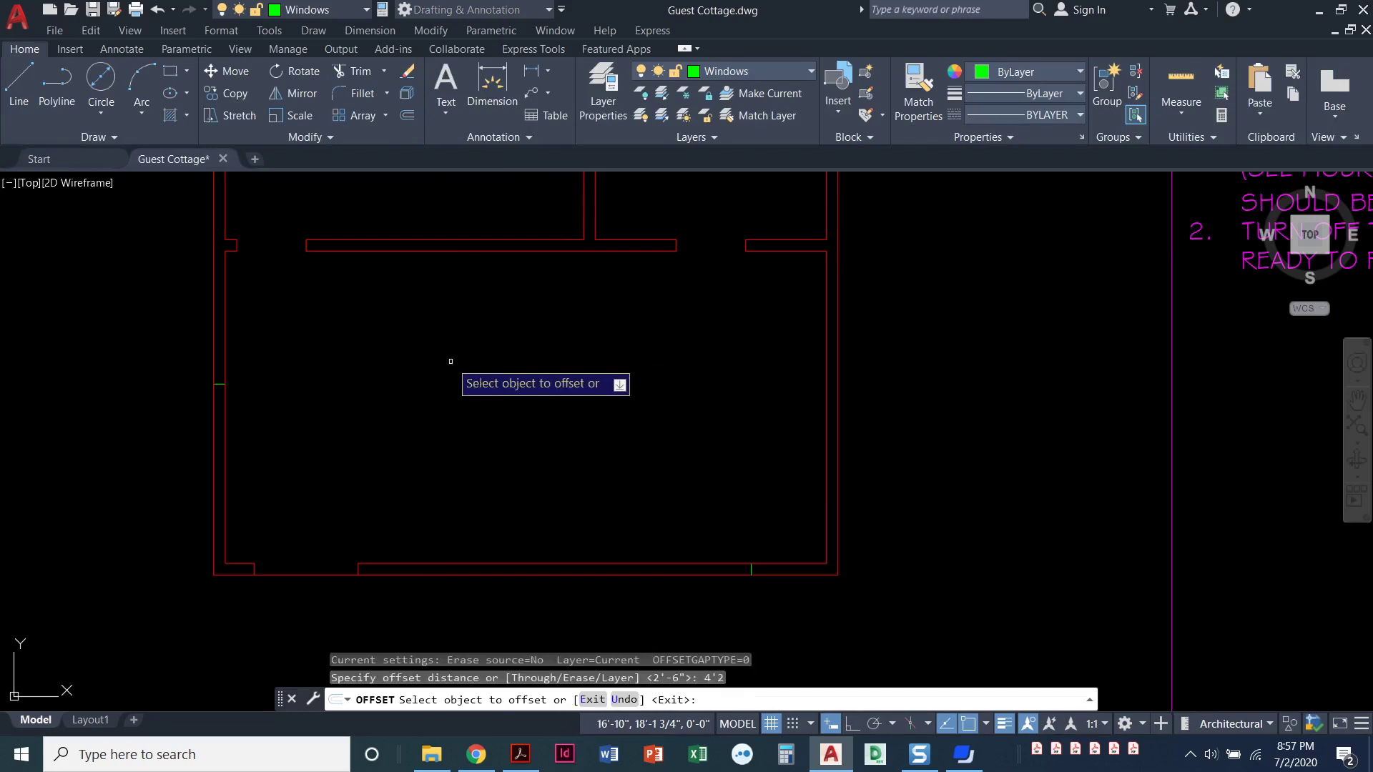
pyautogui.scroll(2, 721, 561)
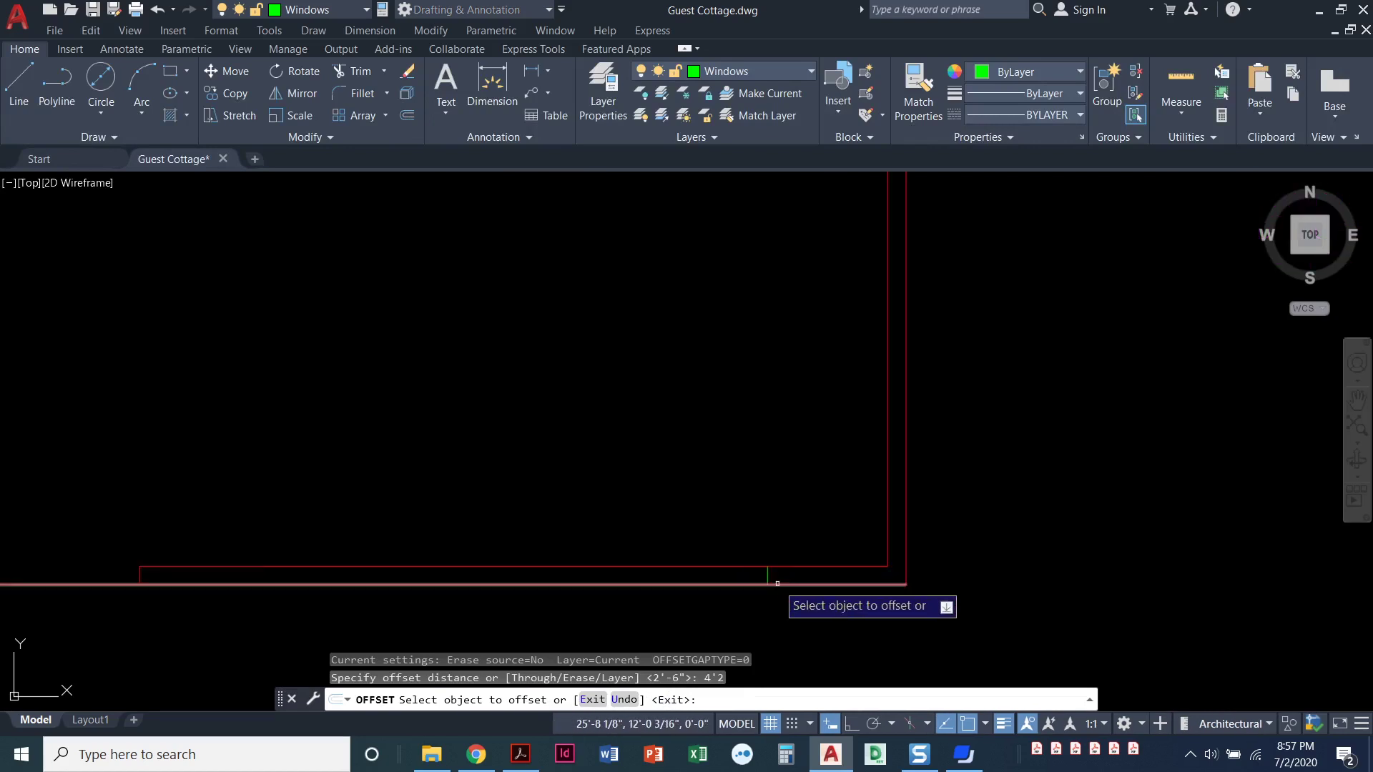
pyautogui.click(769, 575)
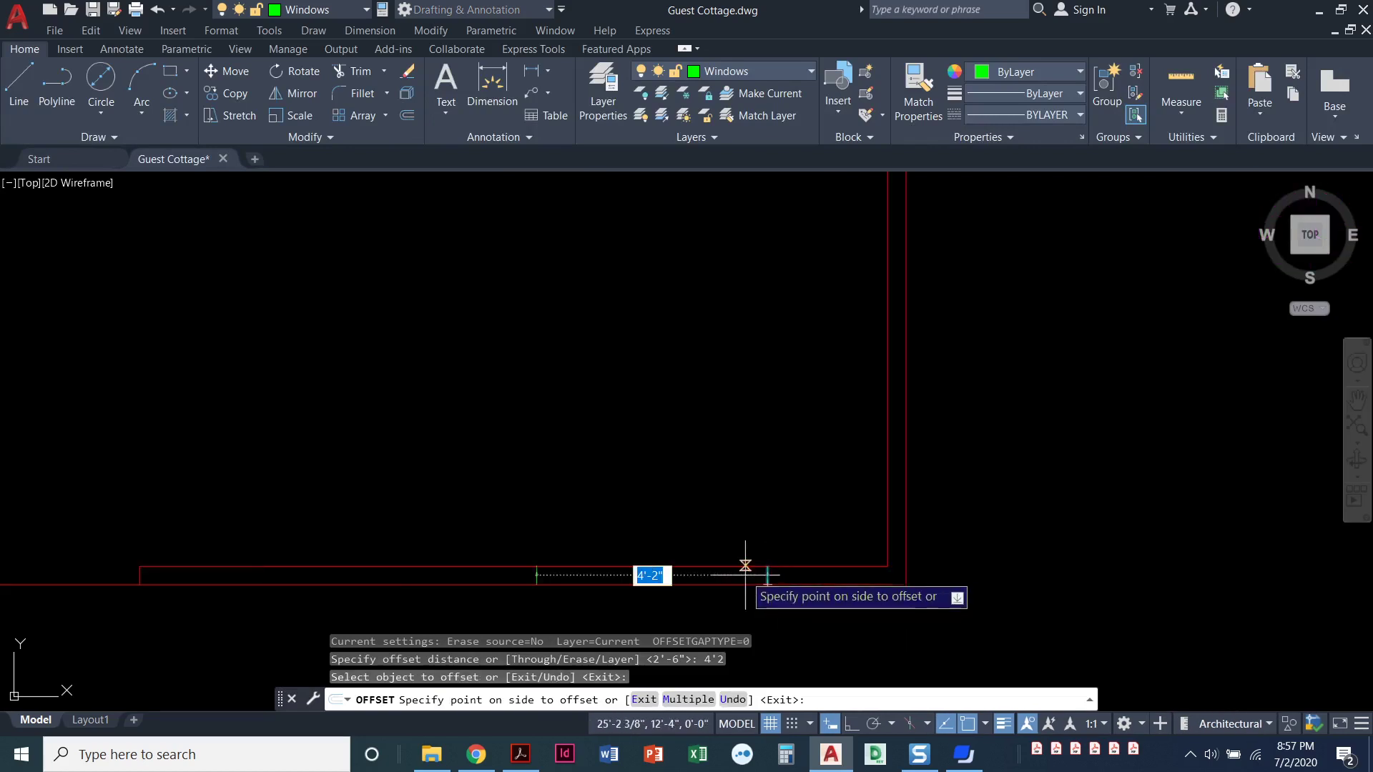
pyautogui.click(259, 538)
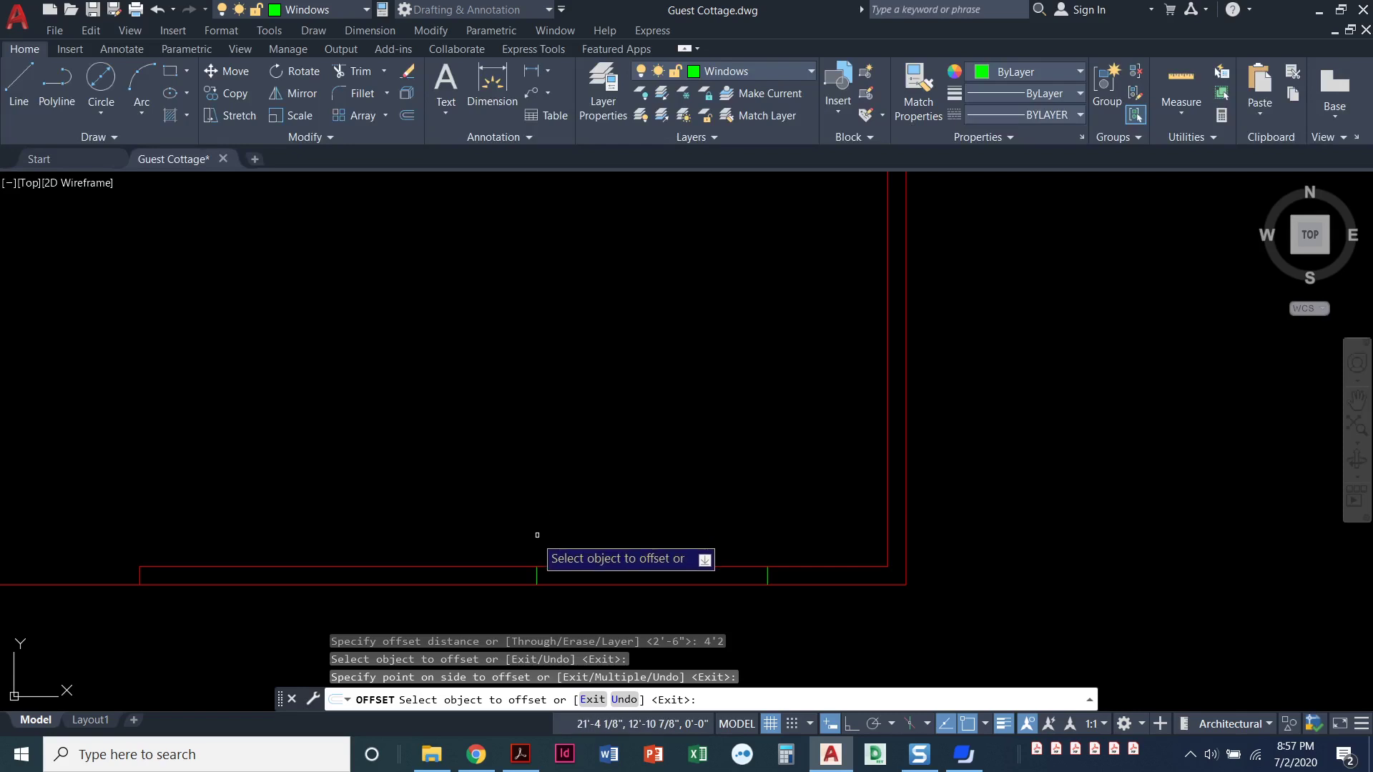
pyautogui.click(537, 575)
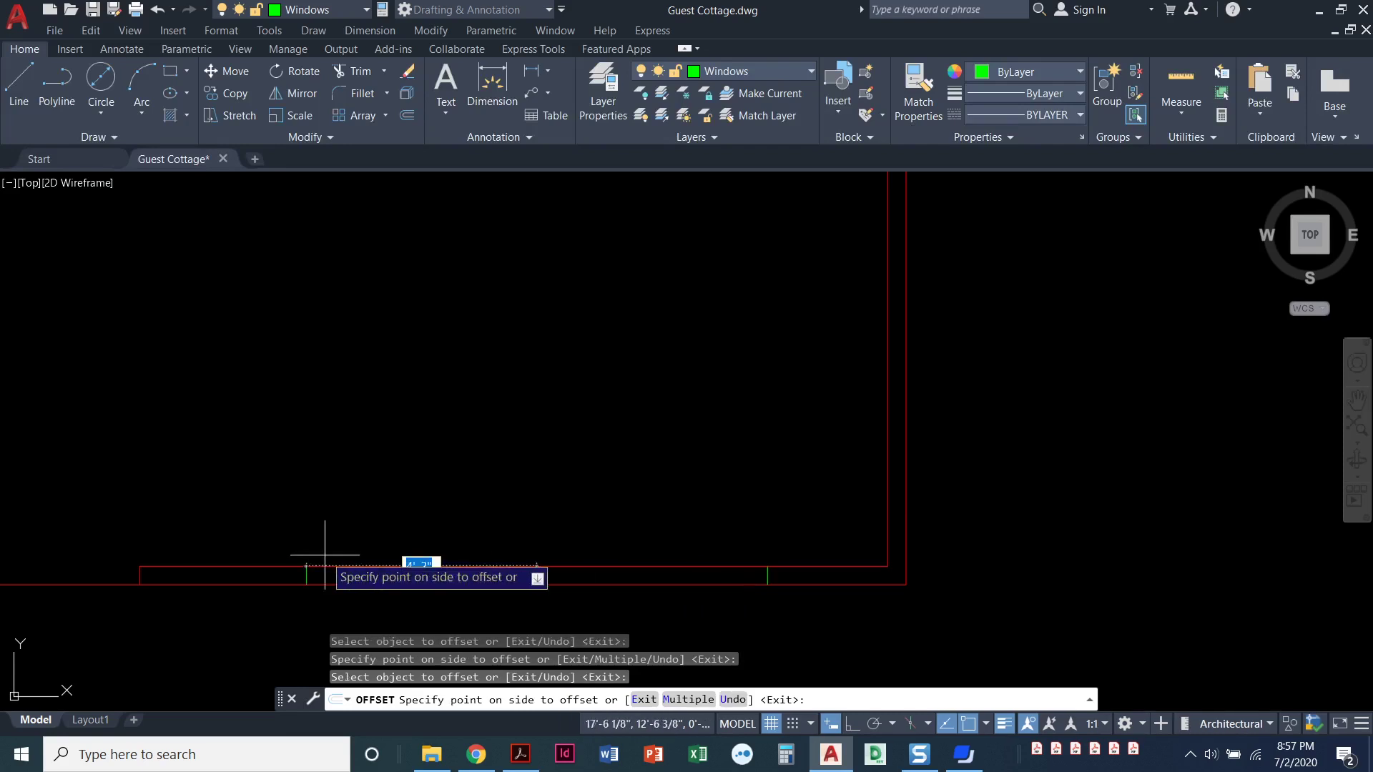
pyautogui.click(199, 537)
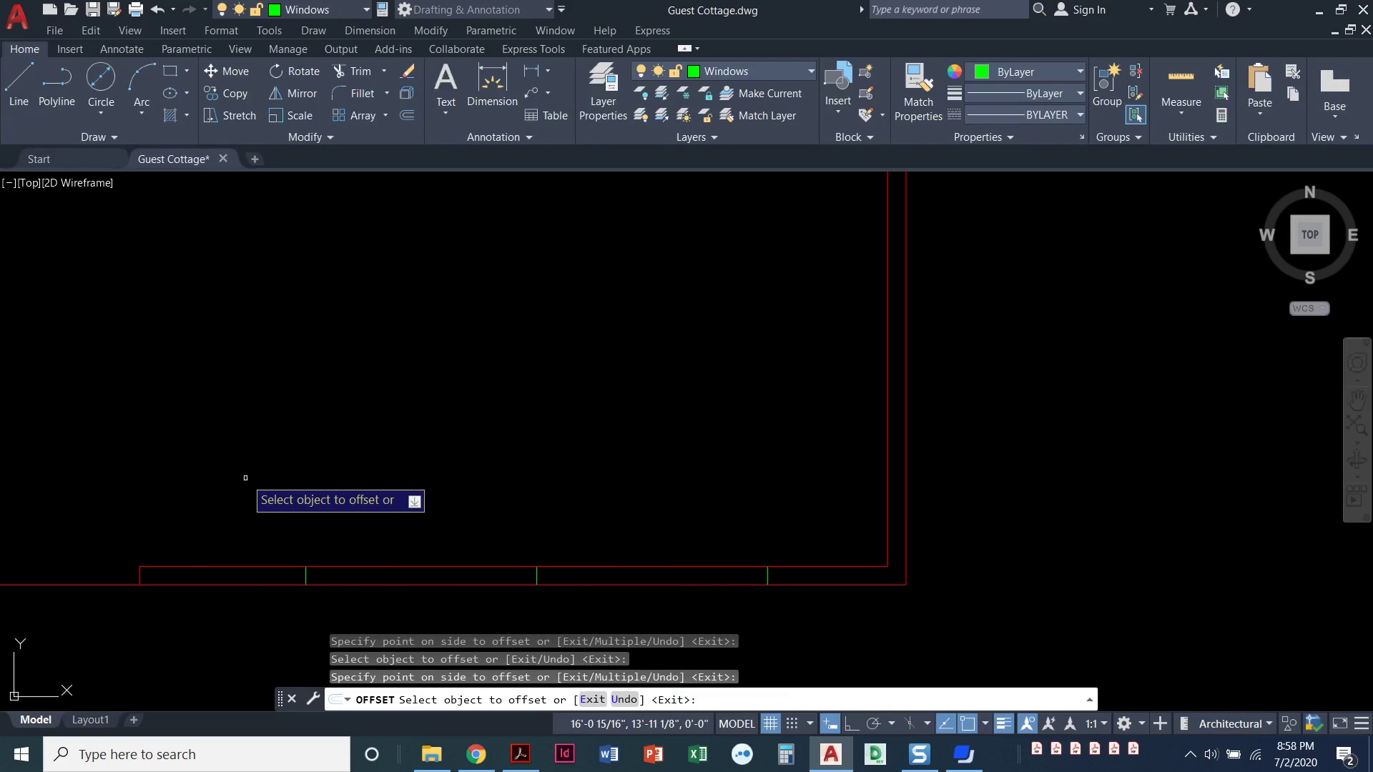
pyautogui.press('Return')
pyautogui.scroll(-5, 245, 477)
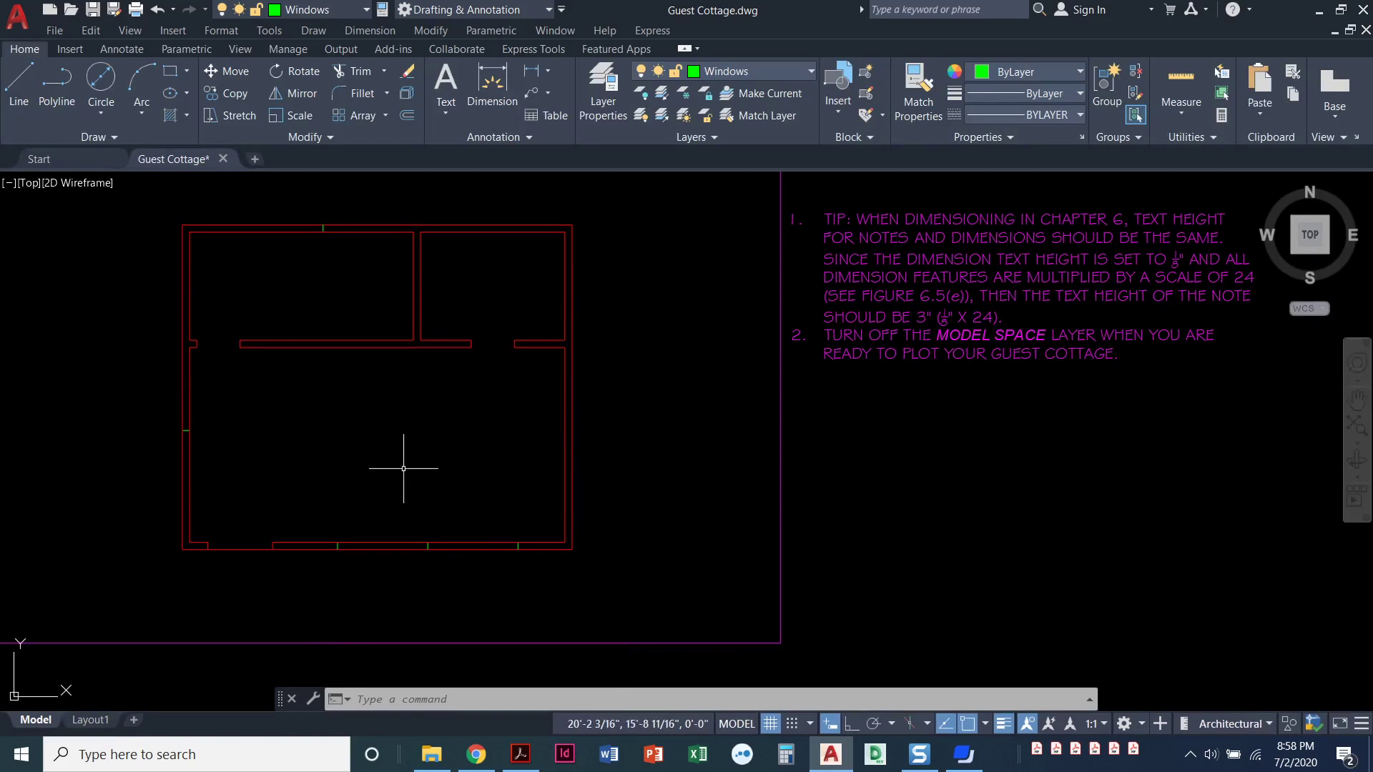
# Draw a 36" by 4" rectangle in the empty space to the right of the floor plan
pyautogui.moveTo(408, 470); pyautogui.dragTo(560, 499, button='middle')
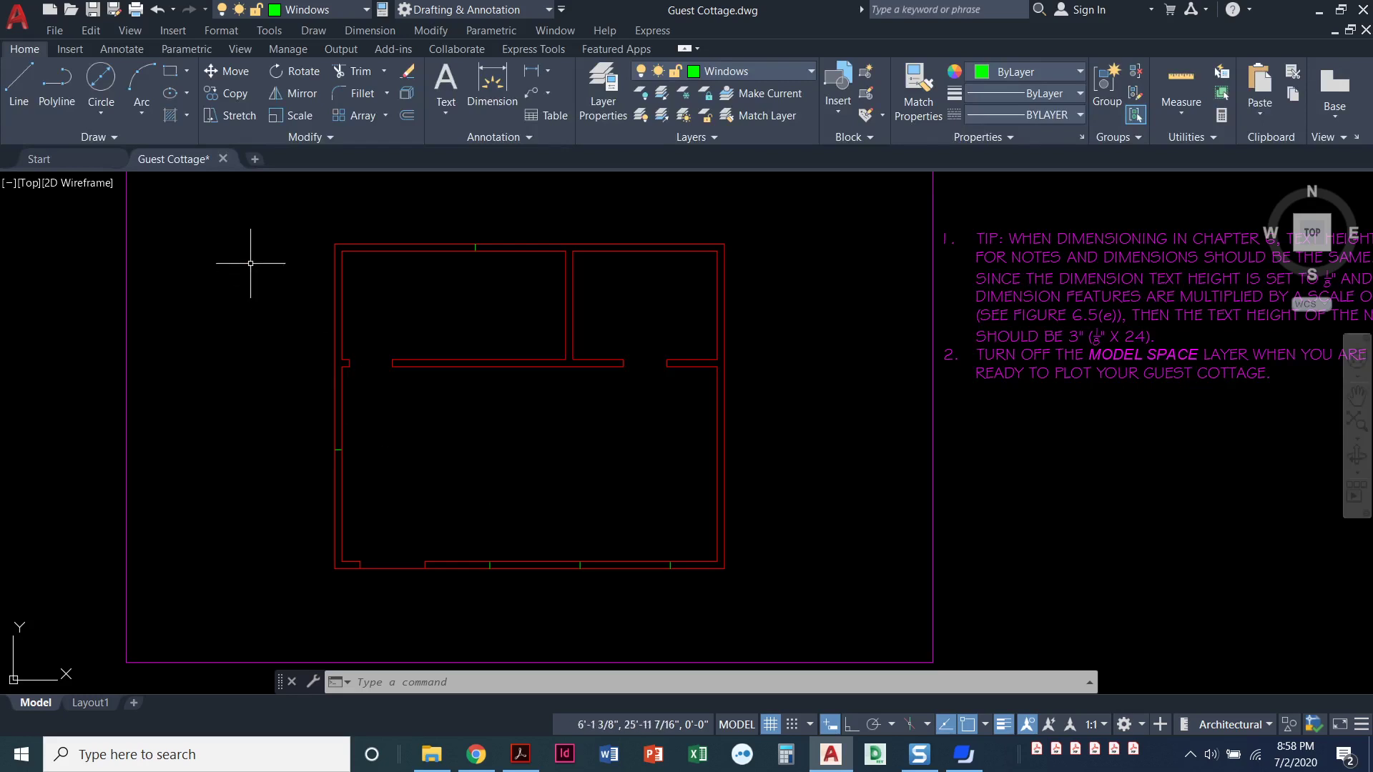
pyautogui.click(171, 72)
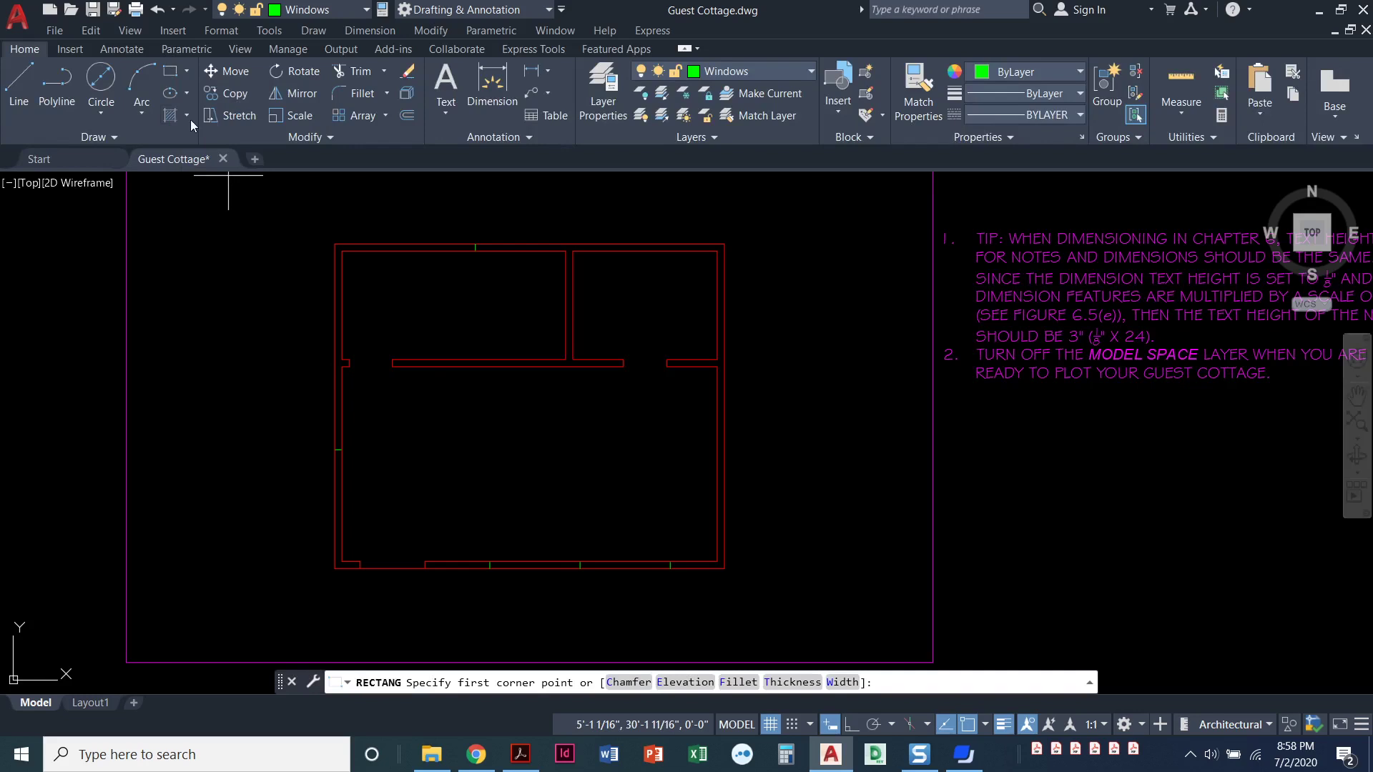
pyautogui.click(771, 516)
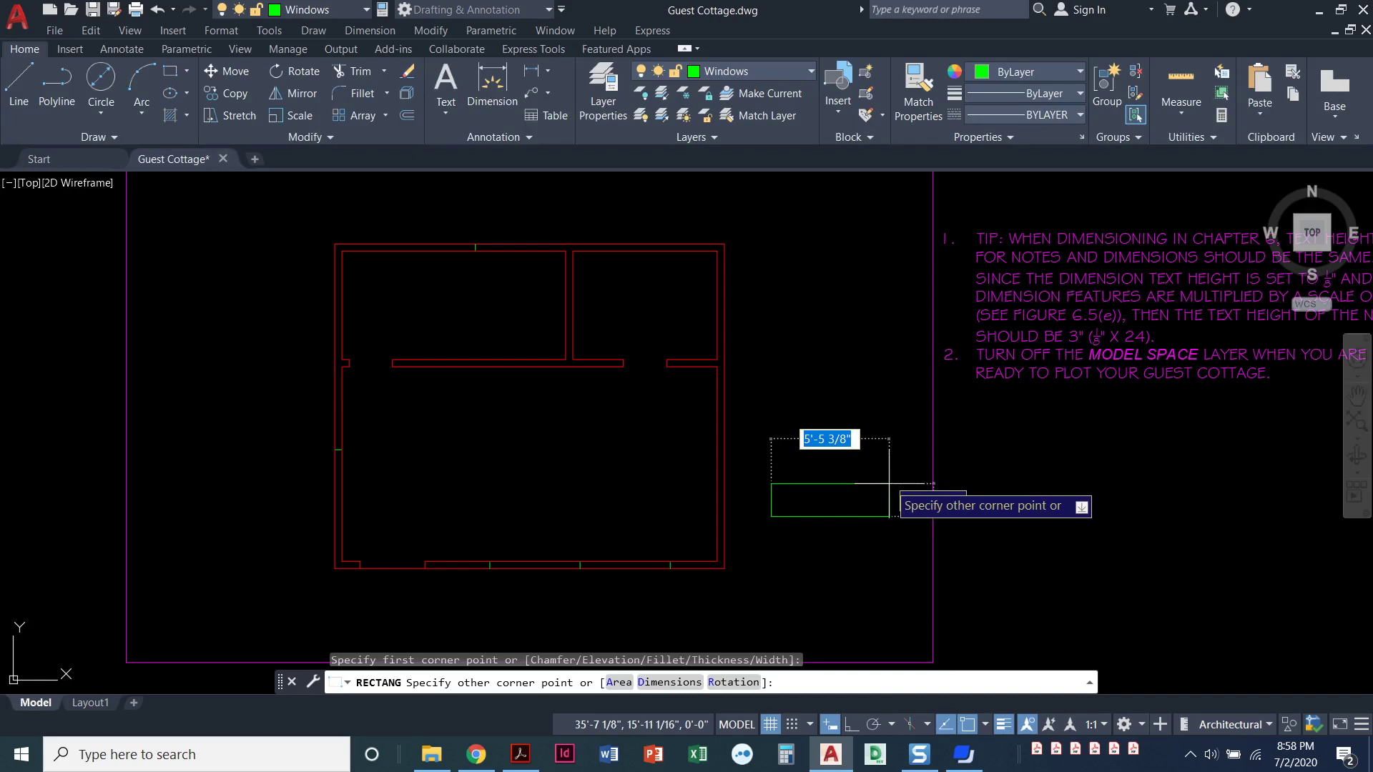
pyautogui.write('36')
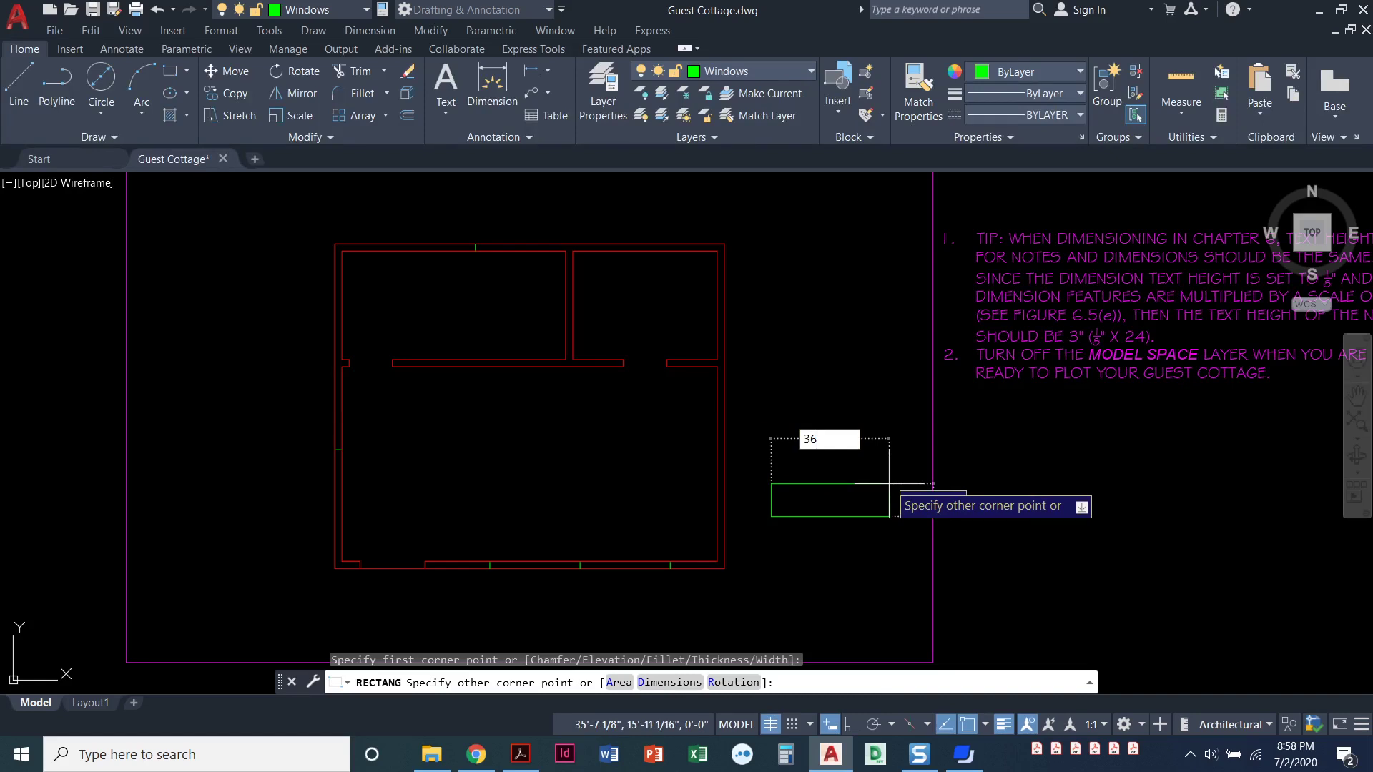
pyautogui.press('Tab')
pyautogui.write('4')
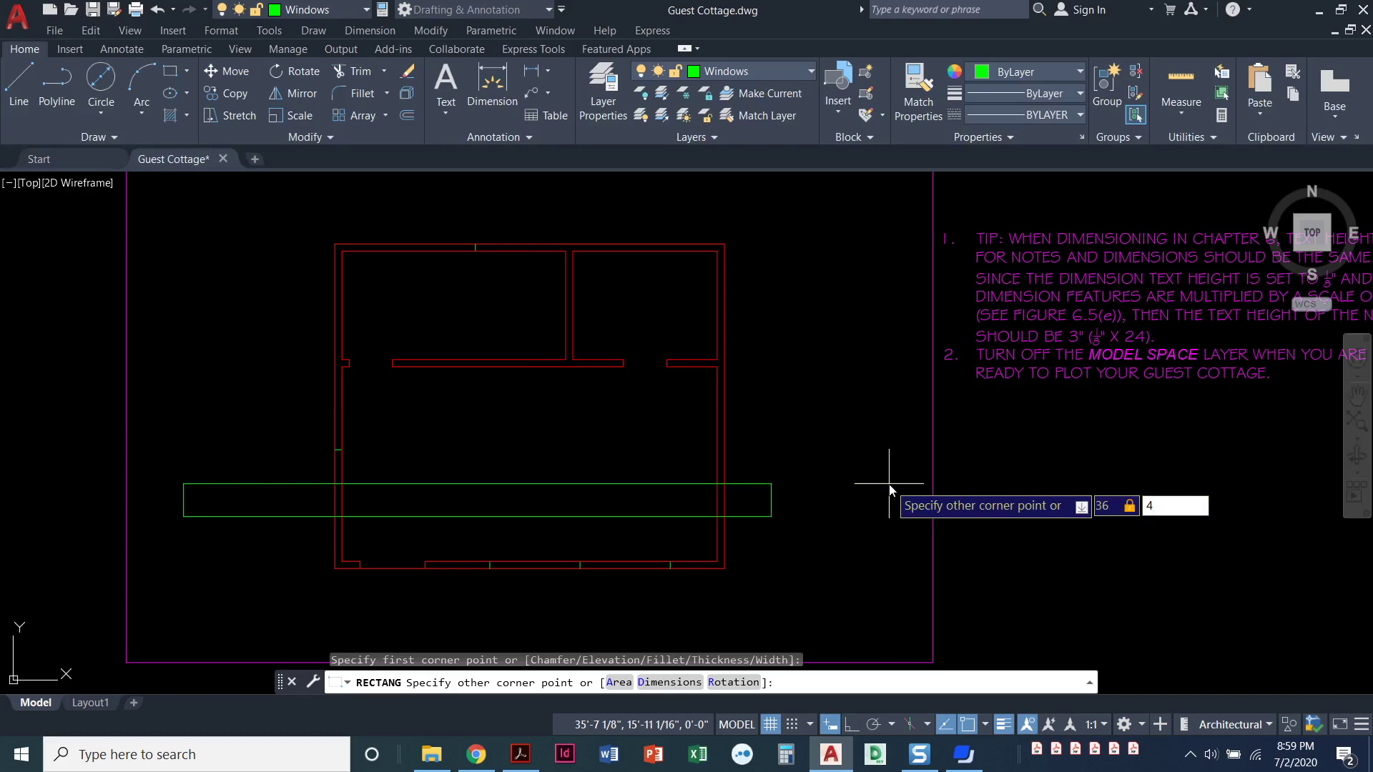
pyautogui.press('Return')
# Check the length and width of the new rectangle using its corner grip
pyautogui.scroll(2, 776, 520)
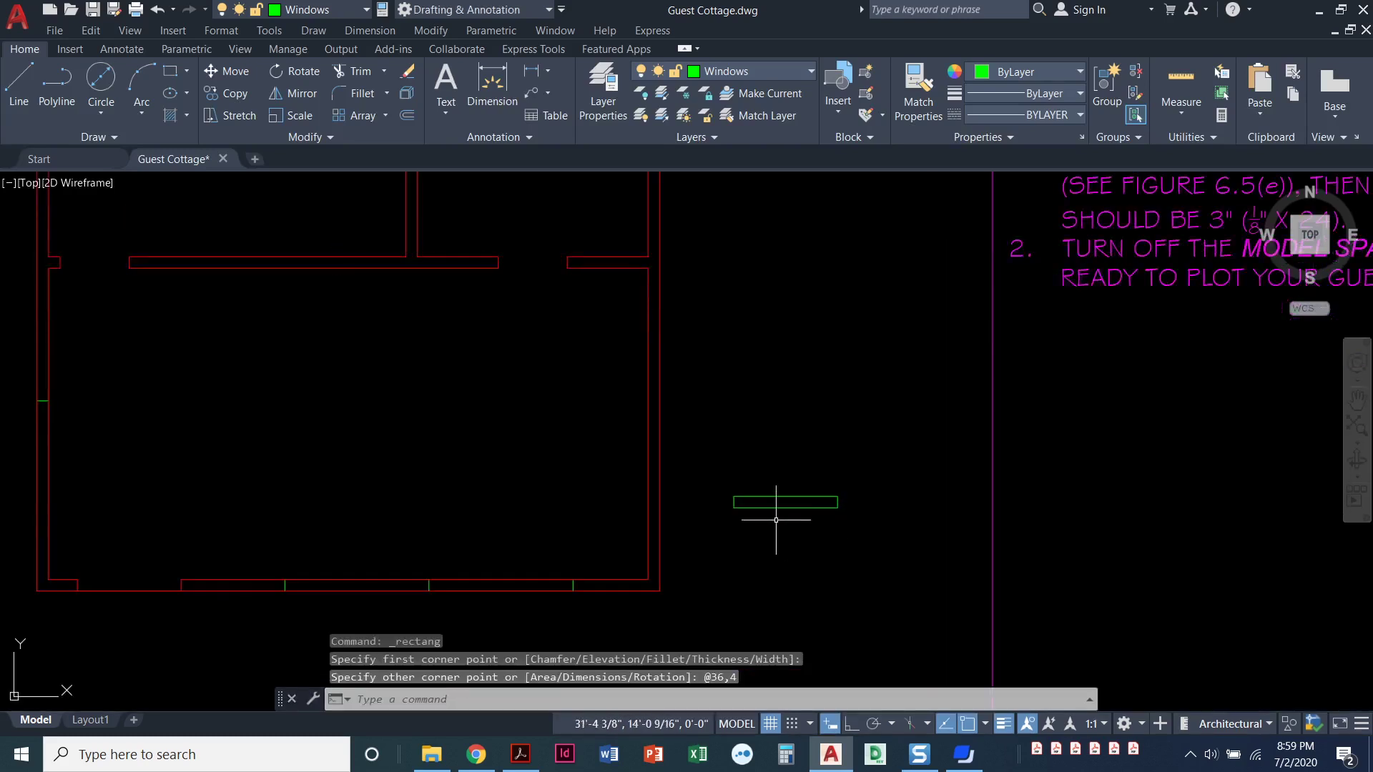
pyautogui.click(781, 506)
pyautogui.scroll(4, 798, 530)
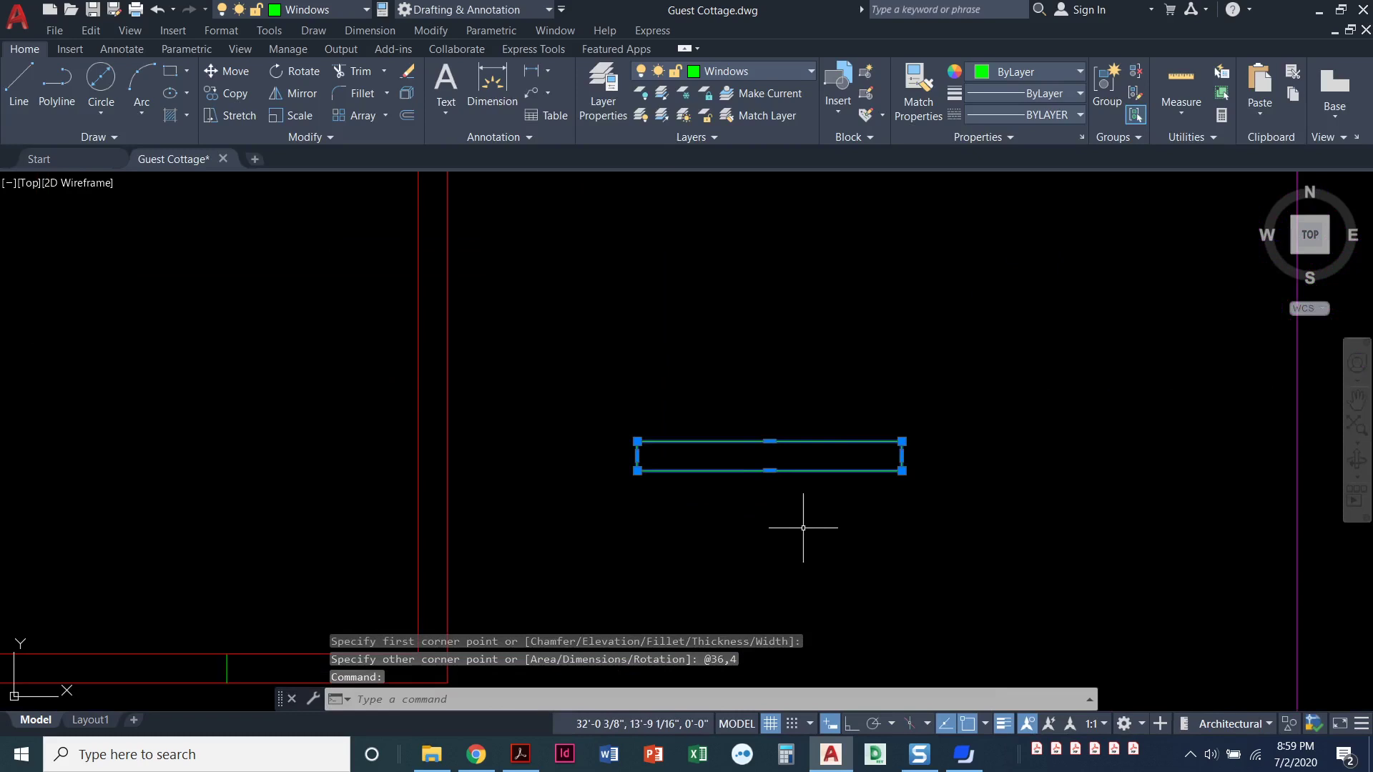
pyautogui.scroll(2, 803, 528)
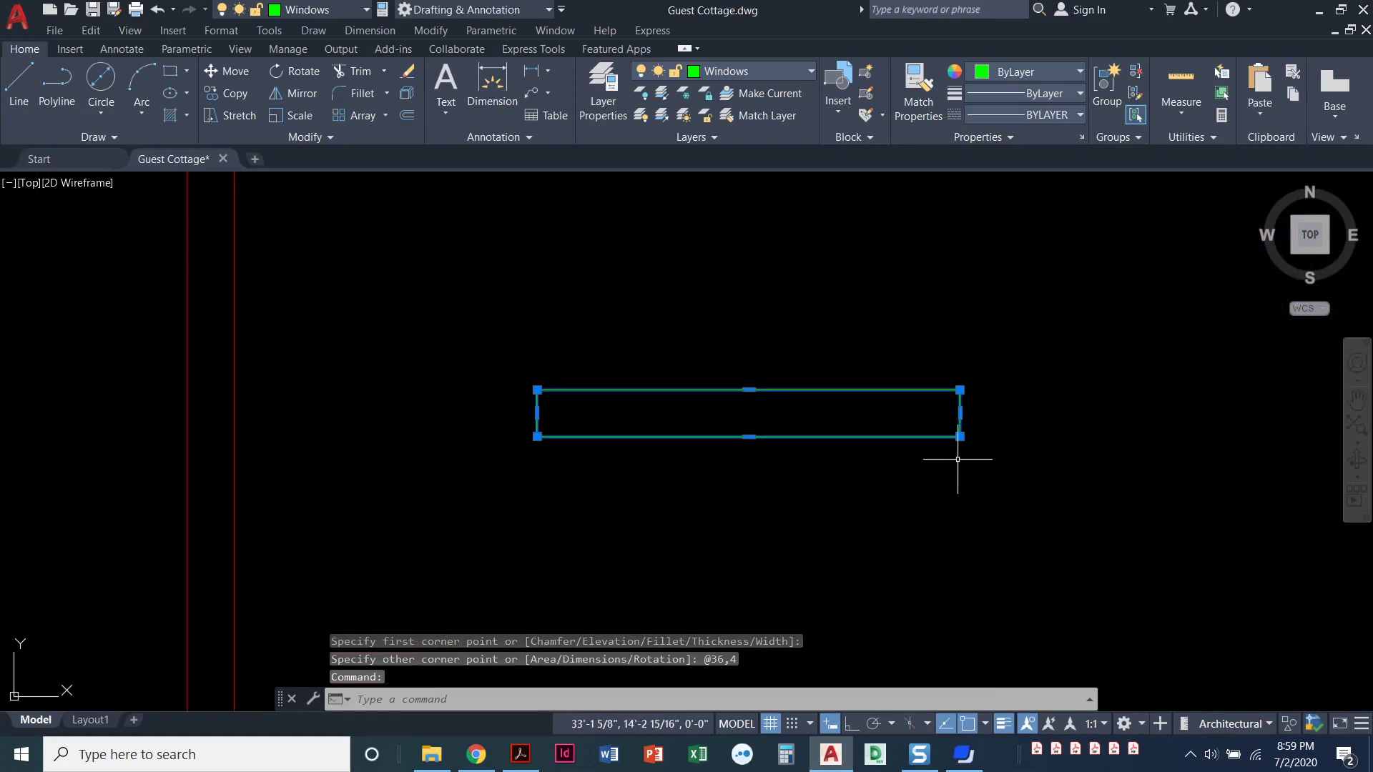
pyautogui.moveTo(959, 438)
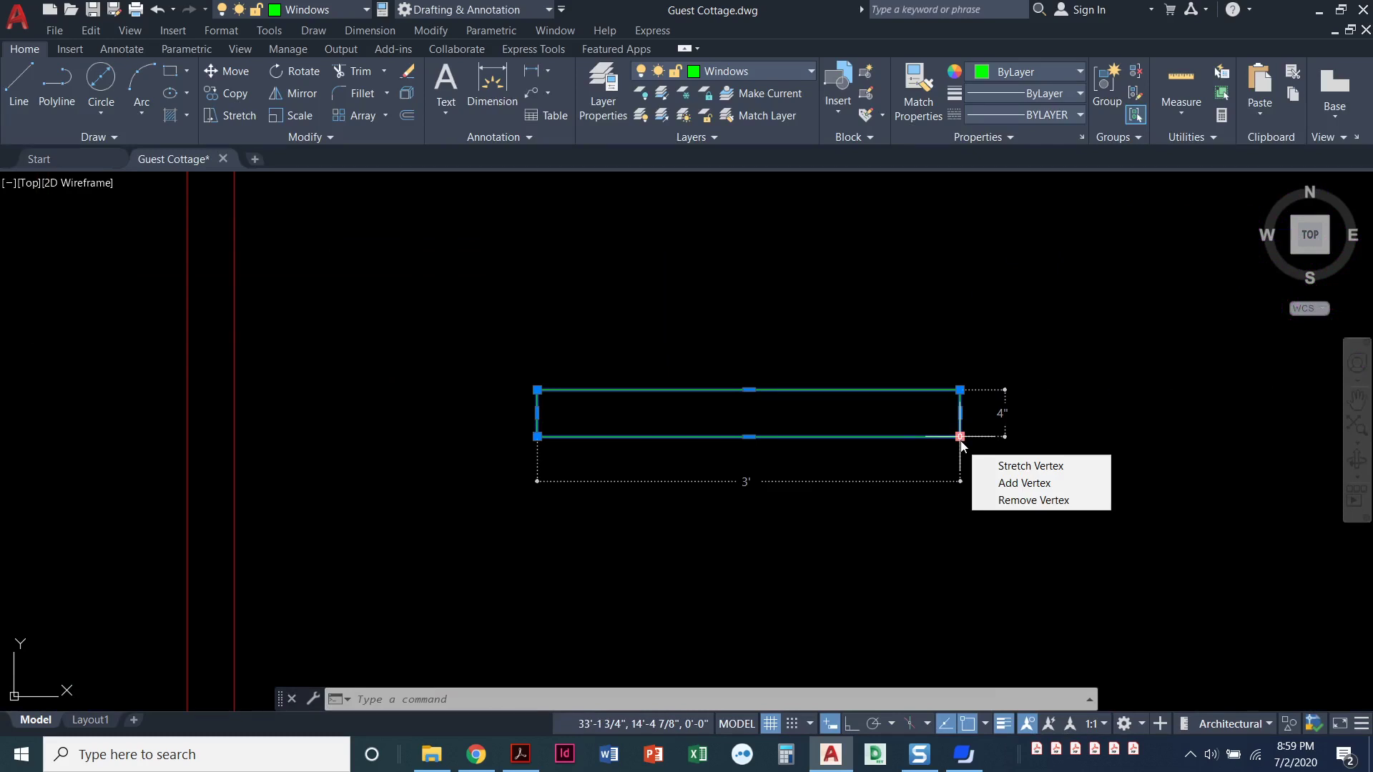
pyautogui.press('Escape')
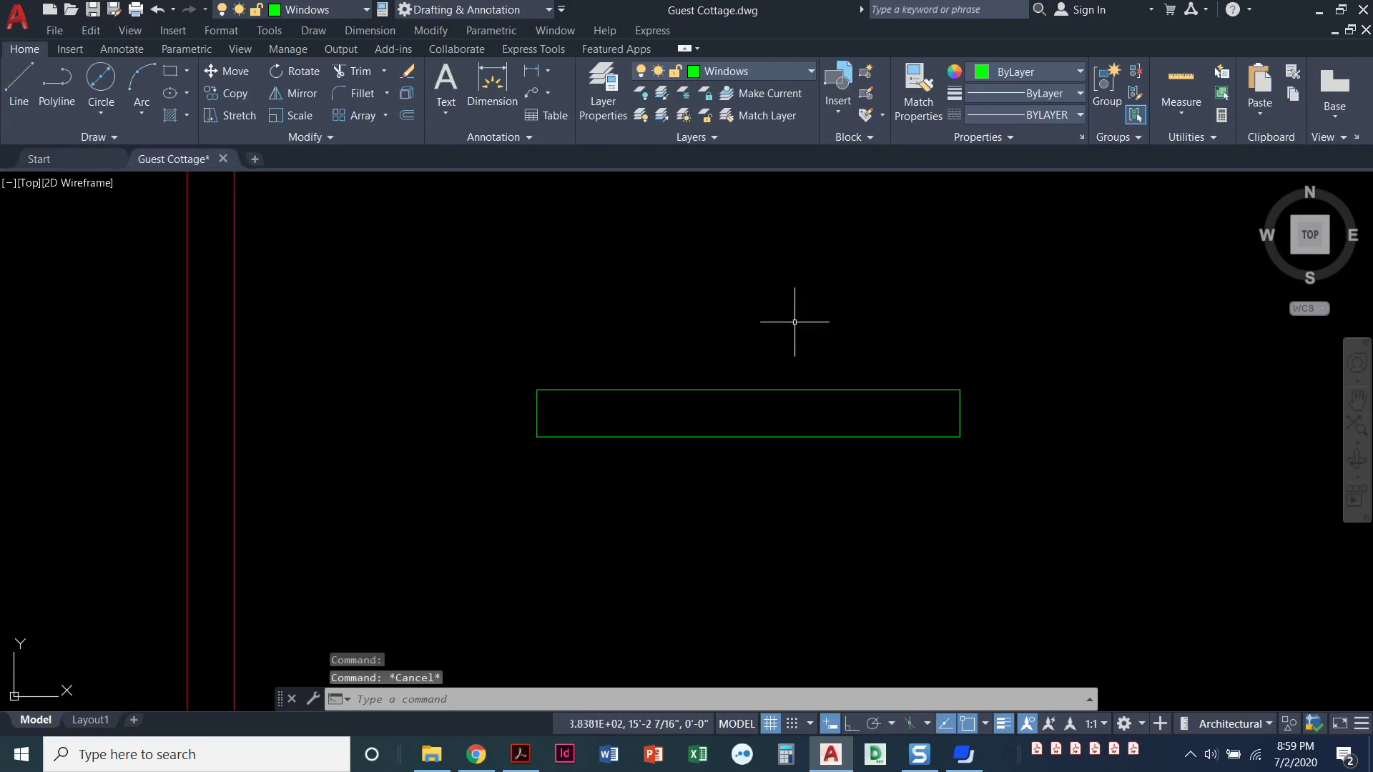
# Draw a horizontal centre line through the 36" rectangle, joining the midpoints of its two short sides
pyautogui.click(22, 83)
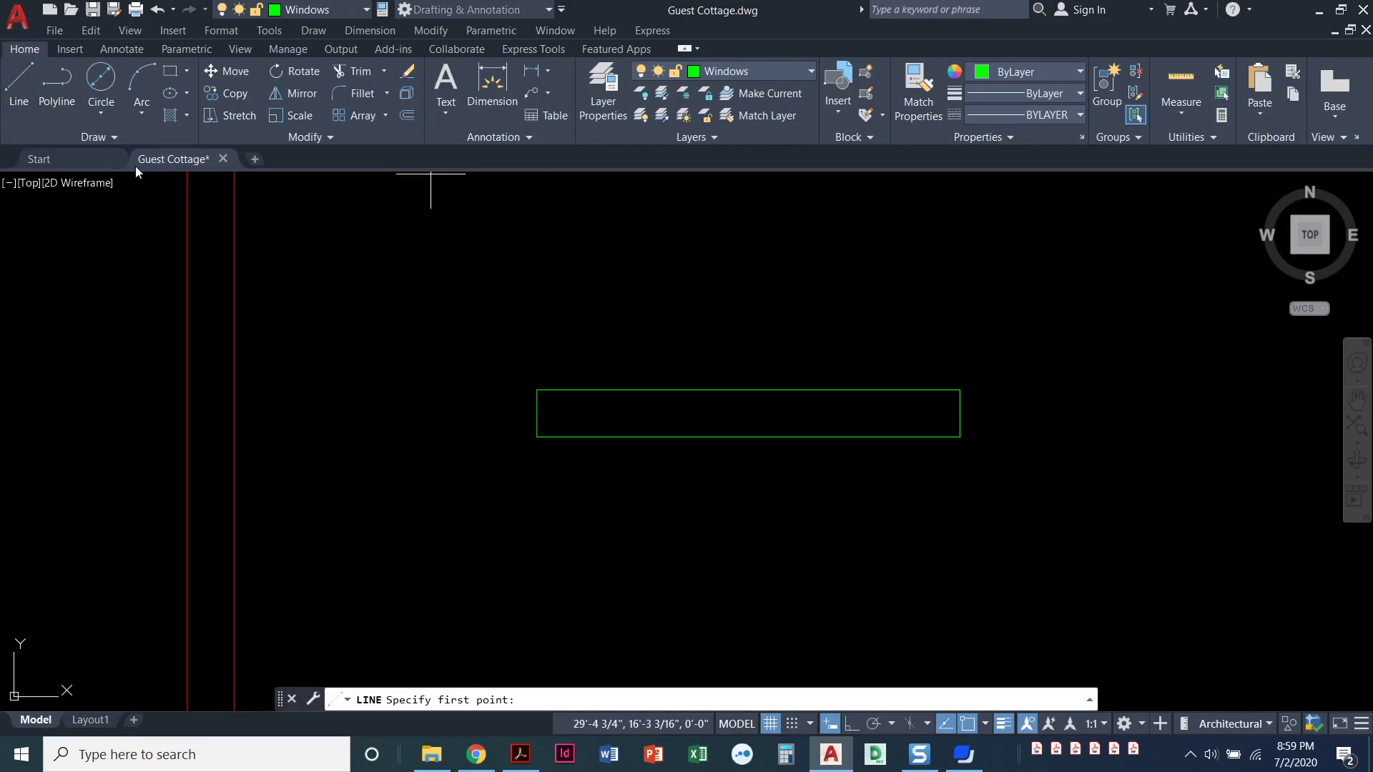
pyautogui.click(537, 413)
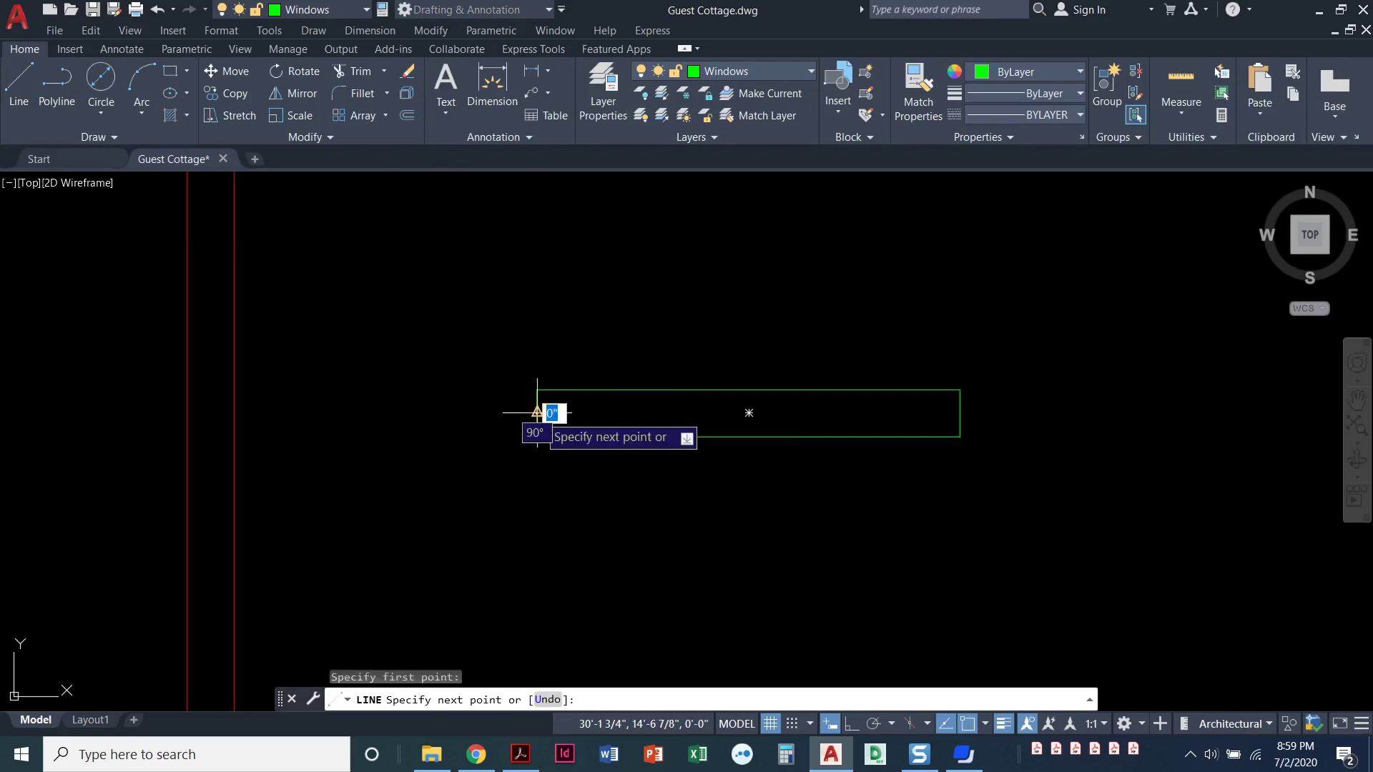
pyautogui.click(959, 413)
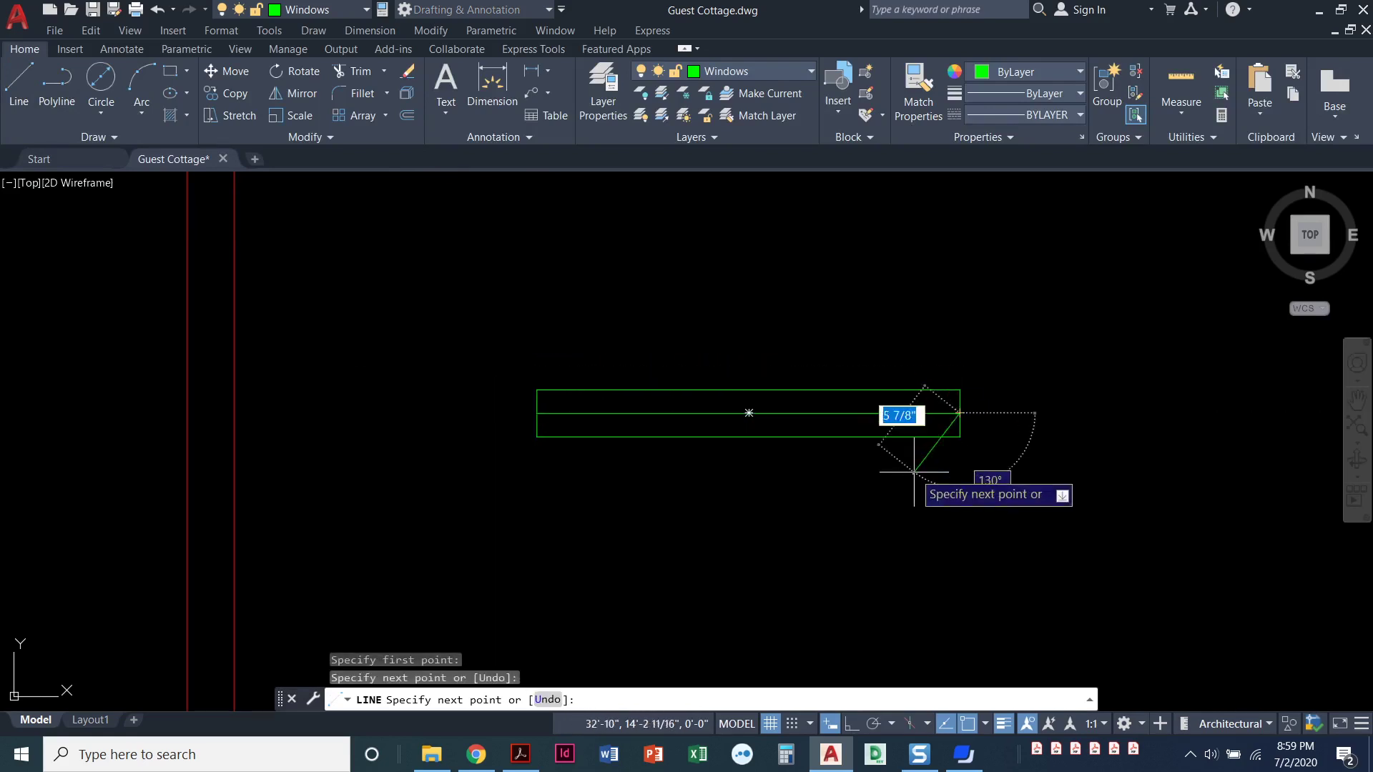
pyautogui.press('Return')
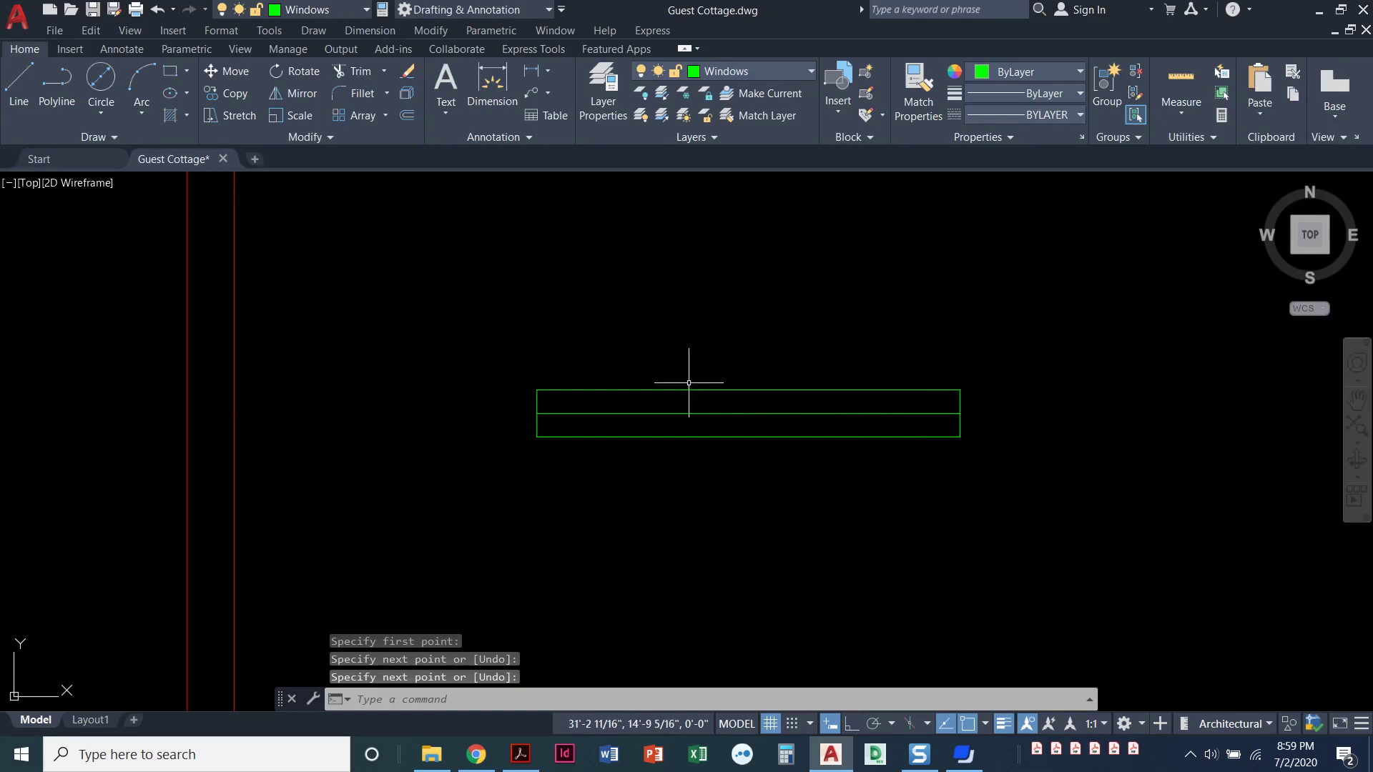
# Draw a 24" by 4" rectangle above the 36" window symbol
pyautogui.moveTo(692, 350); pyautogui.dragTo(643, 414, button='middle')
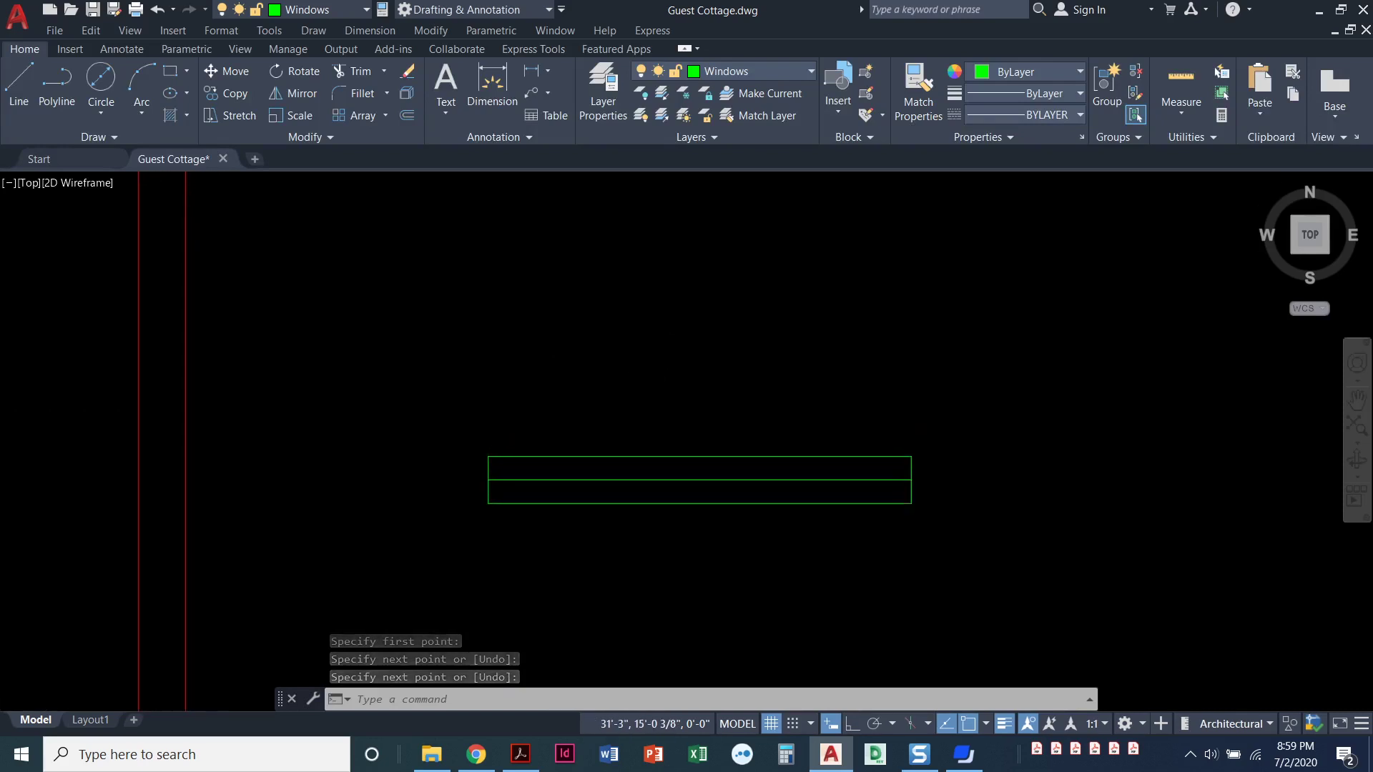
pyautogui.click(170, 73)
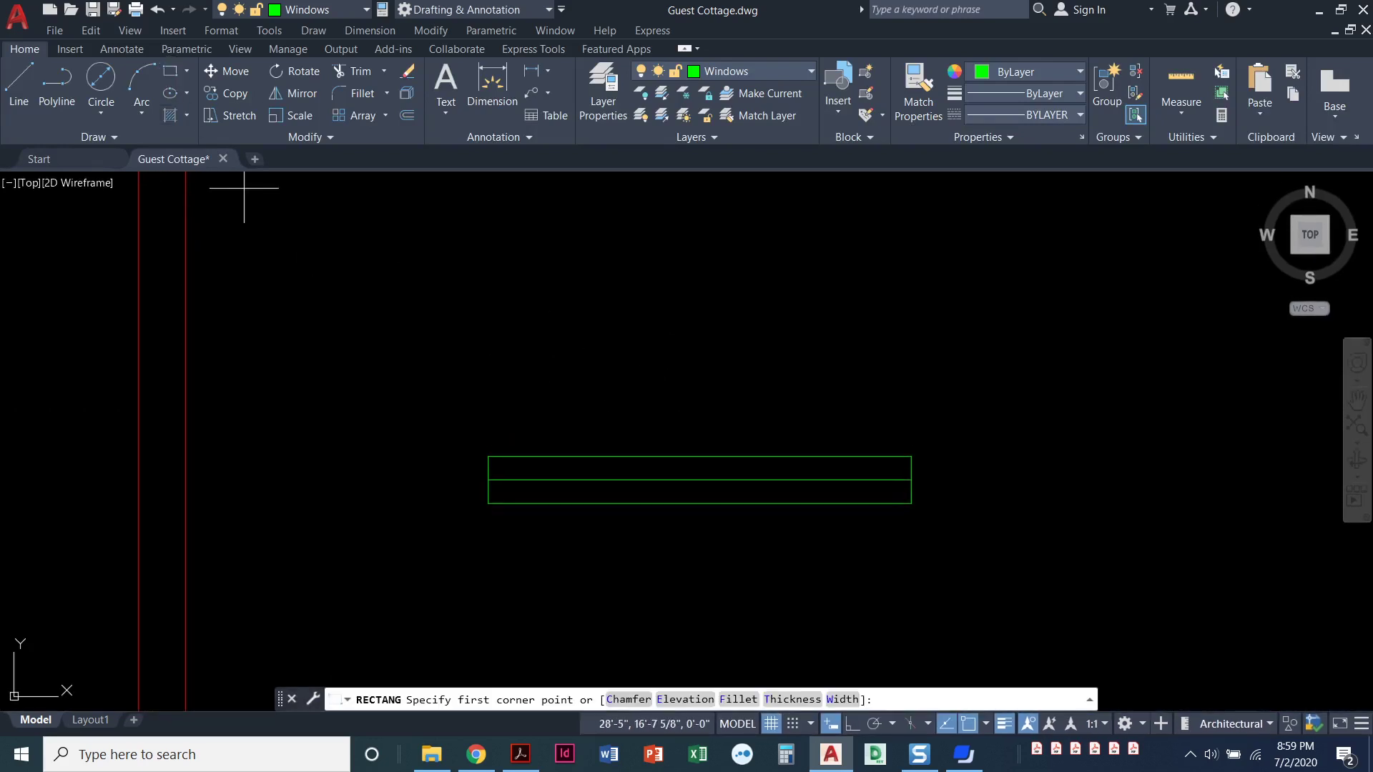
pyautogui.click(496, 297)
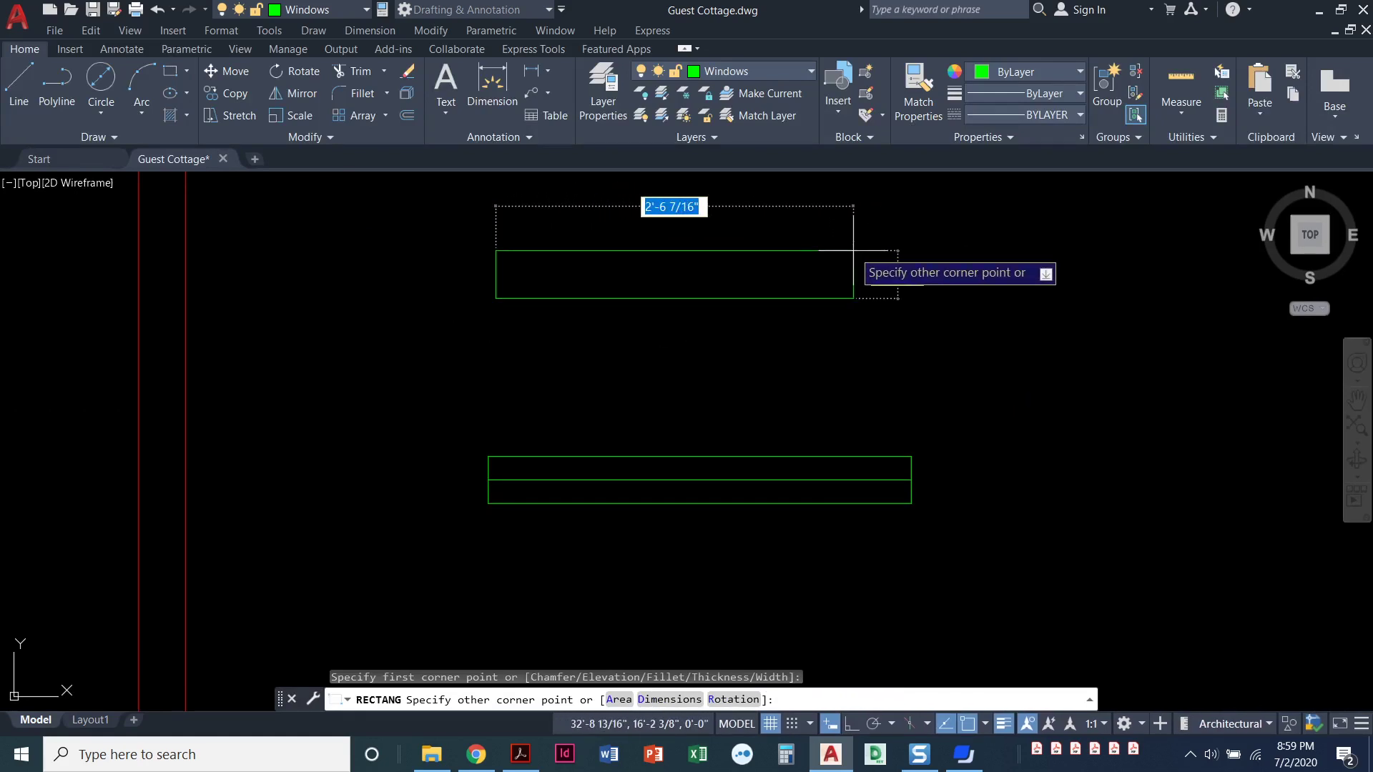
pyautogui.write('24')
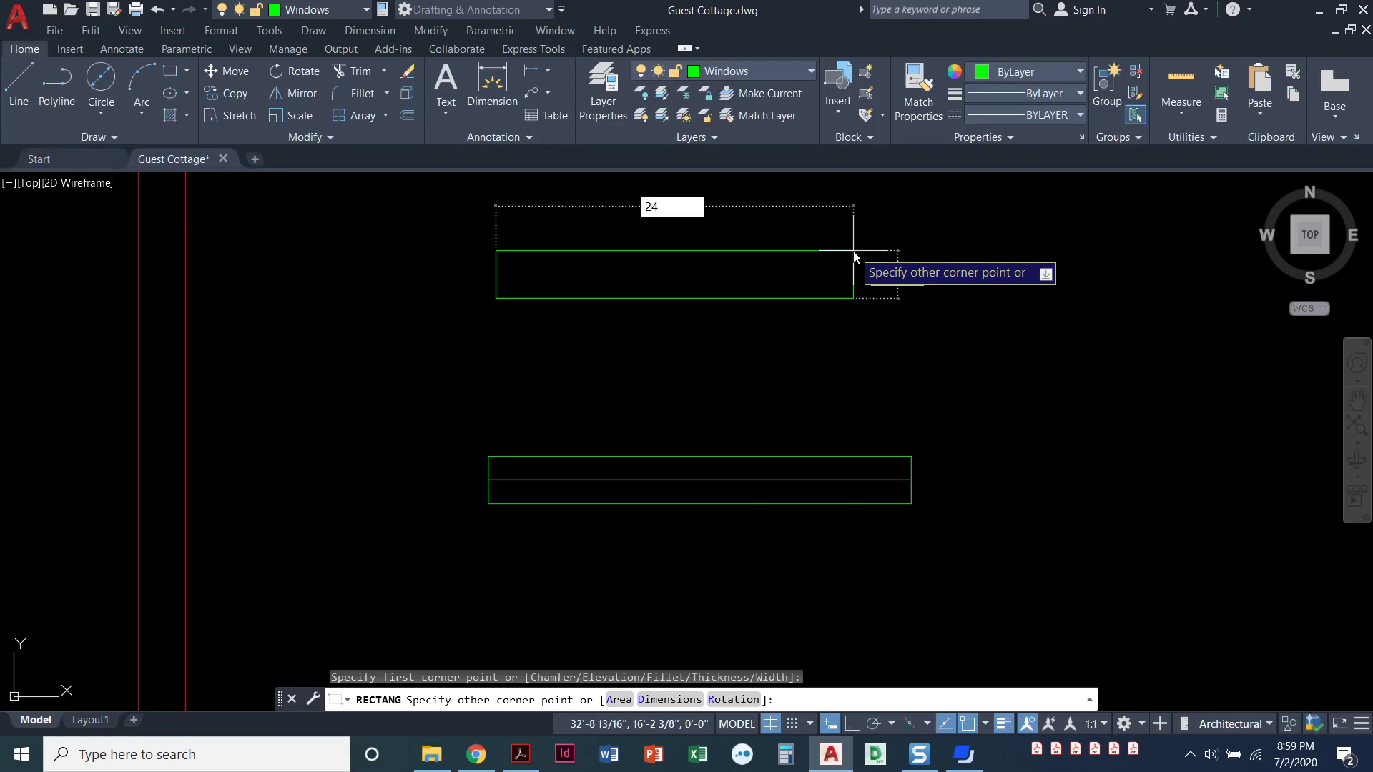
pyautogui.press('Tab')
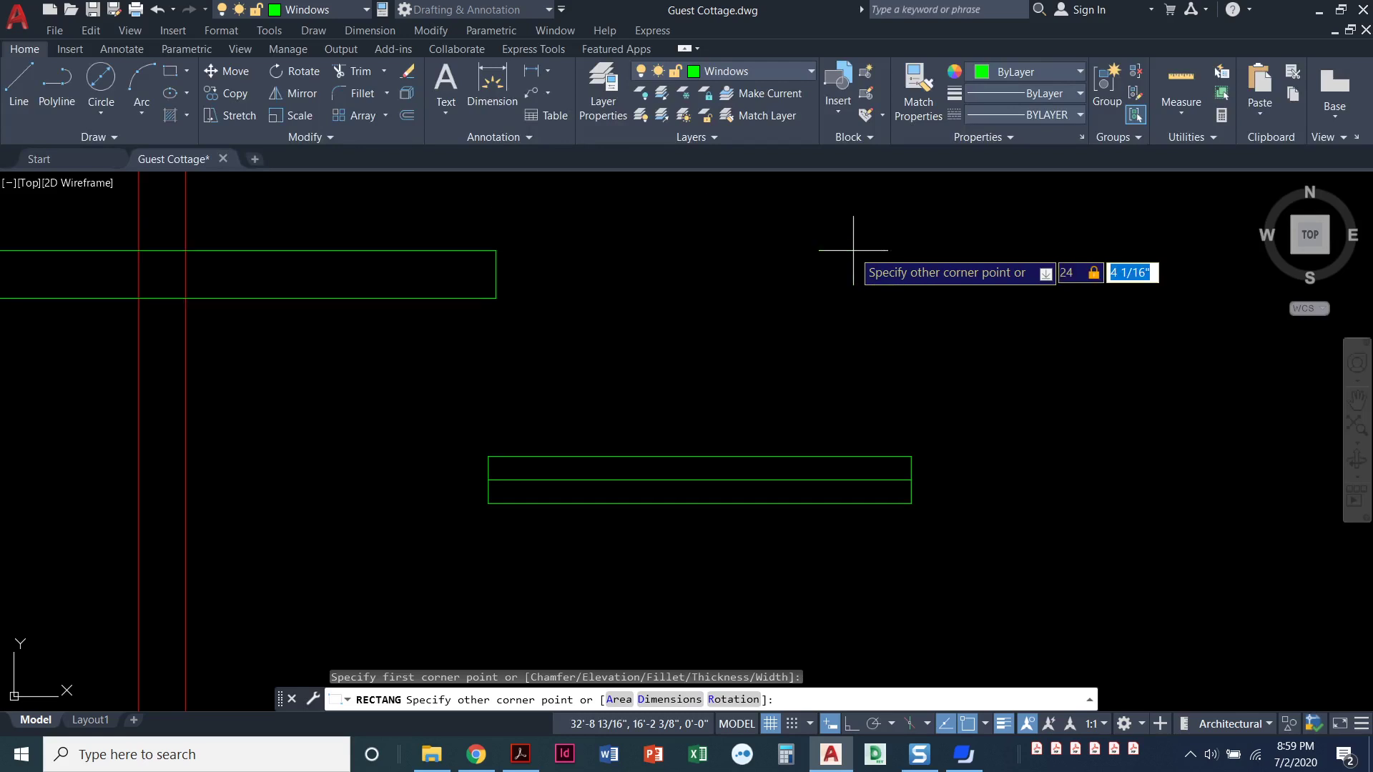
pyautogui.write('4')
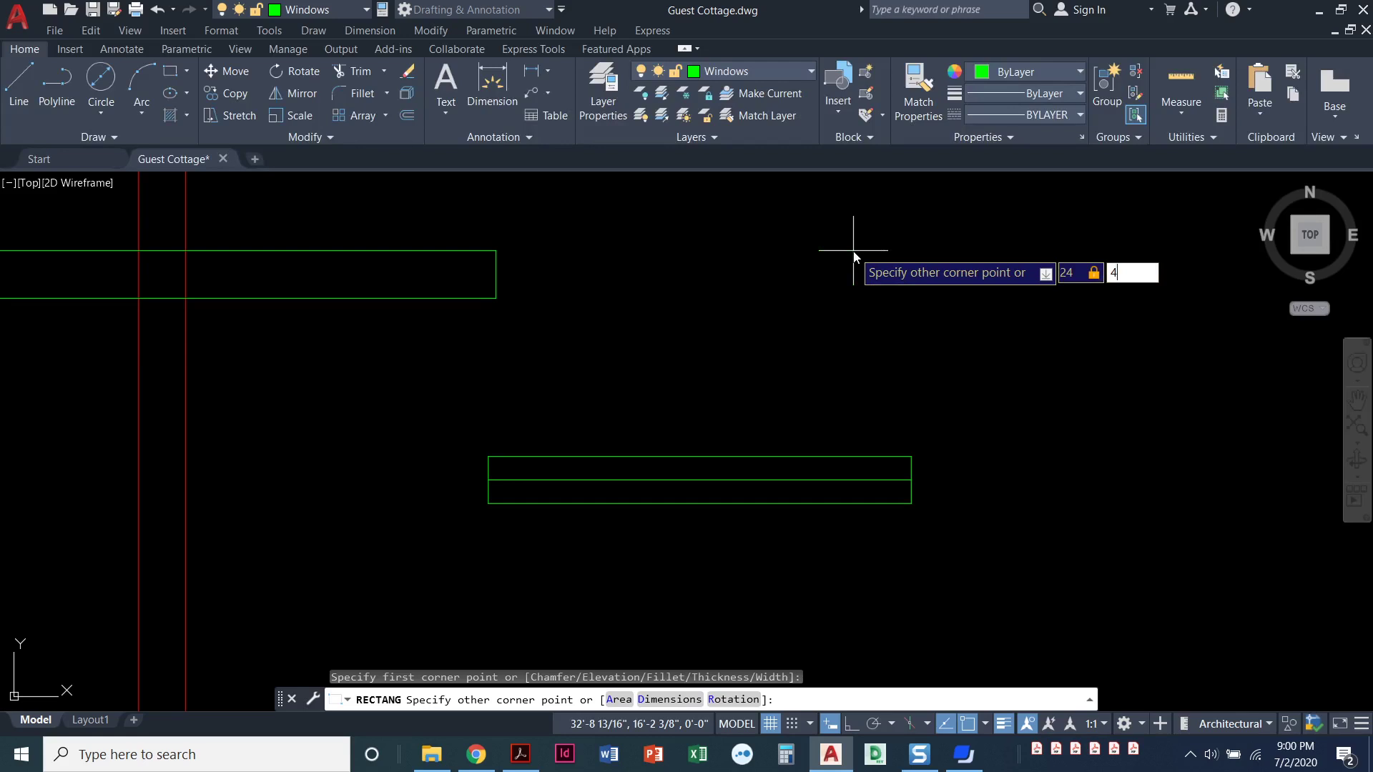
pyautogui.press('Return')
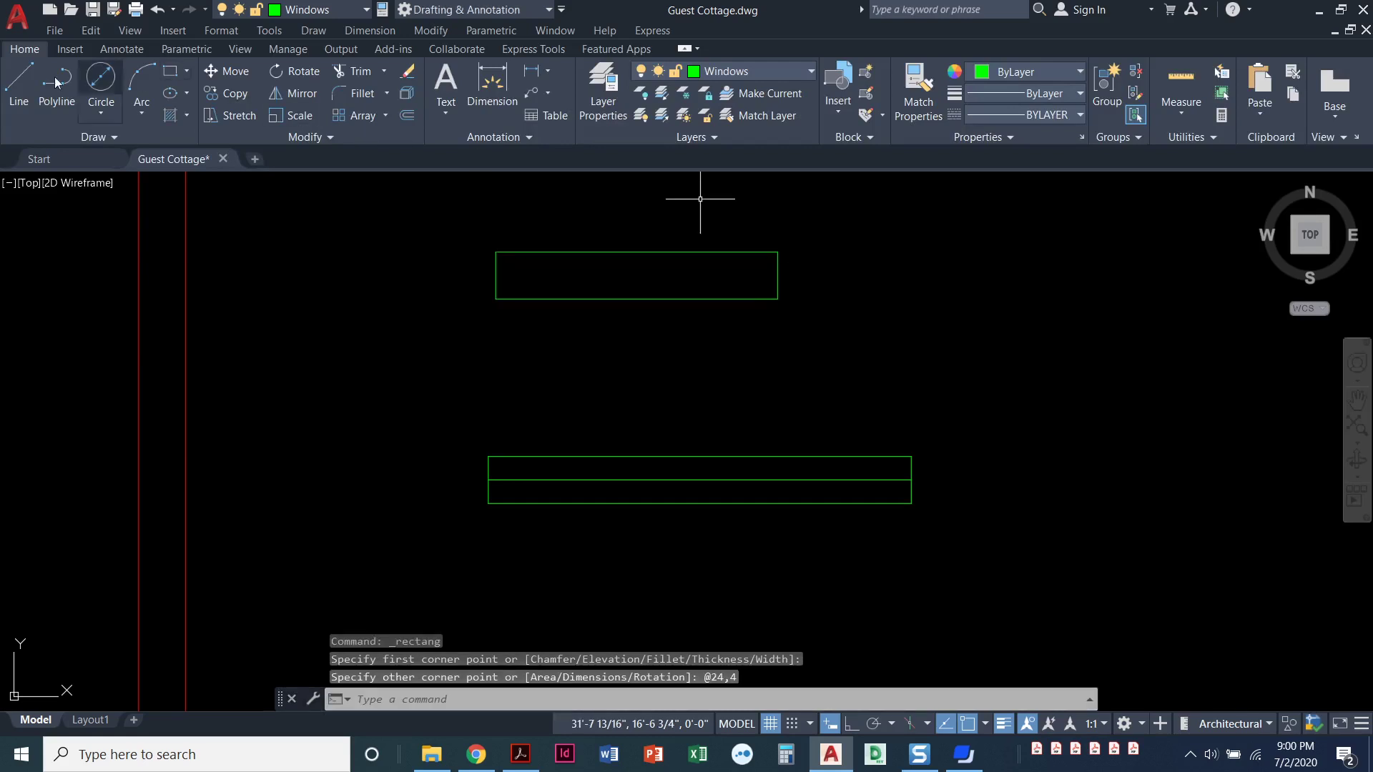
# Draw a horizontal centre line through the 24" rectangle, joining the midpoints of its two short sides
pyautogui.write('l')
pyautogui.press('Return')
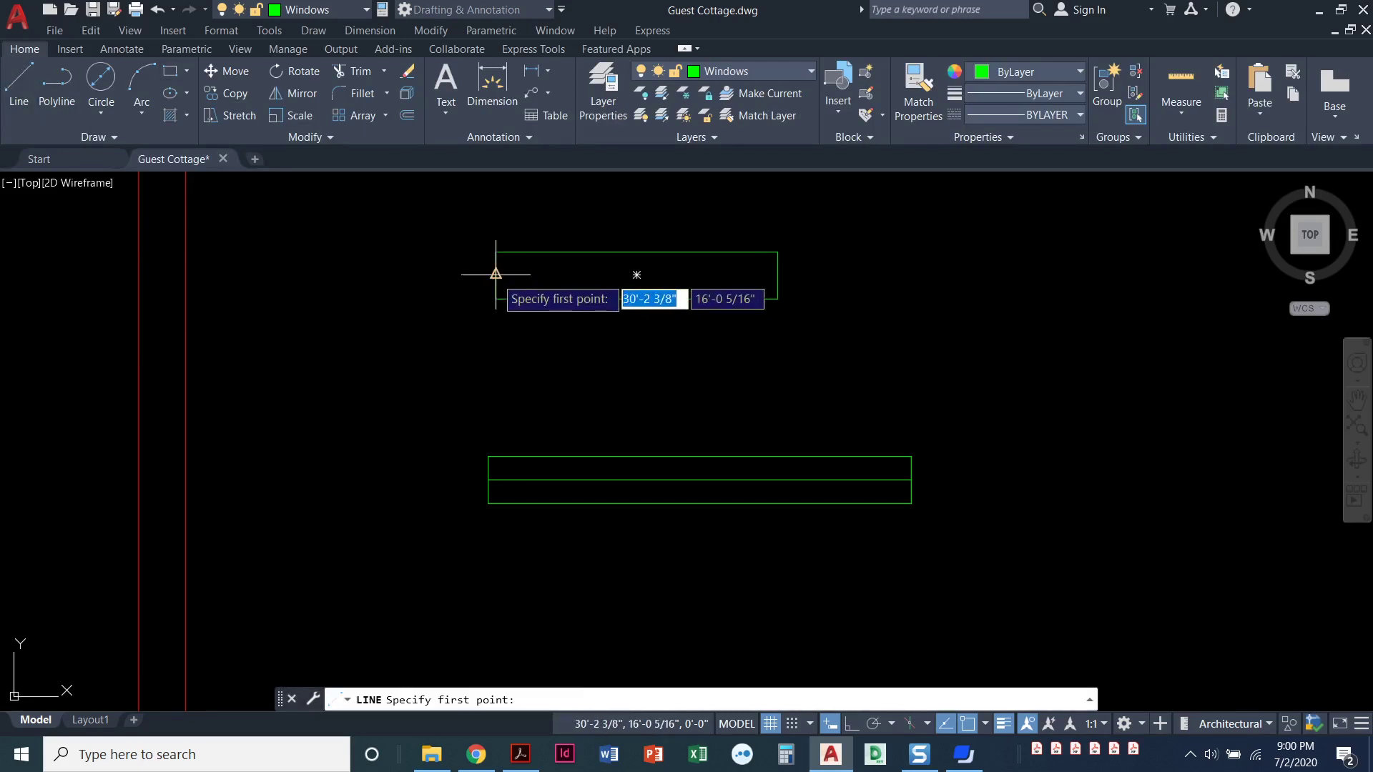
pyautogui.click(495, 275)
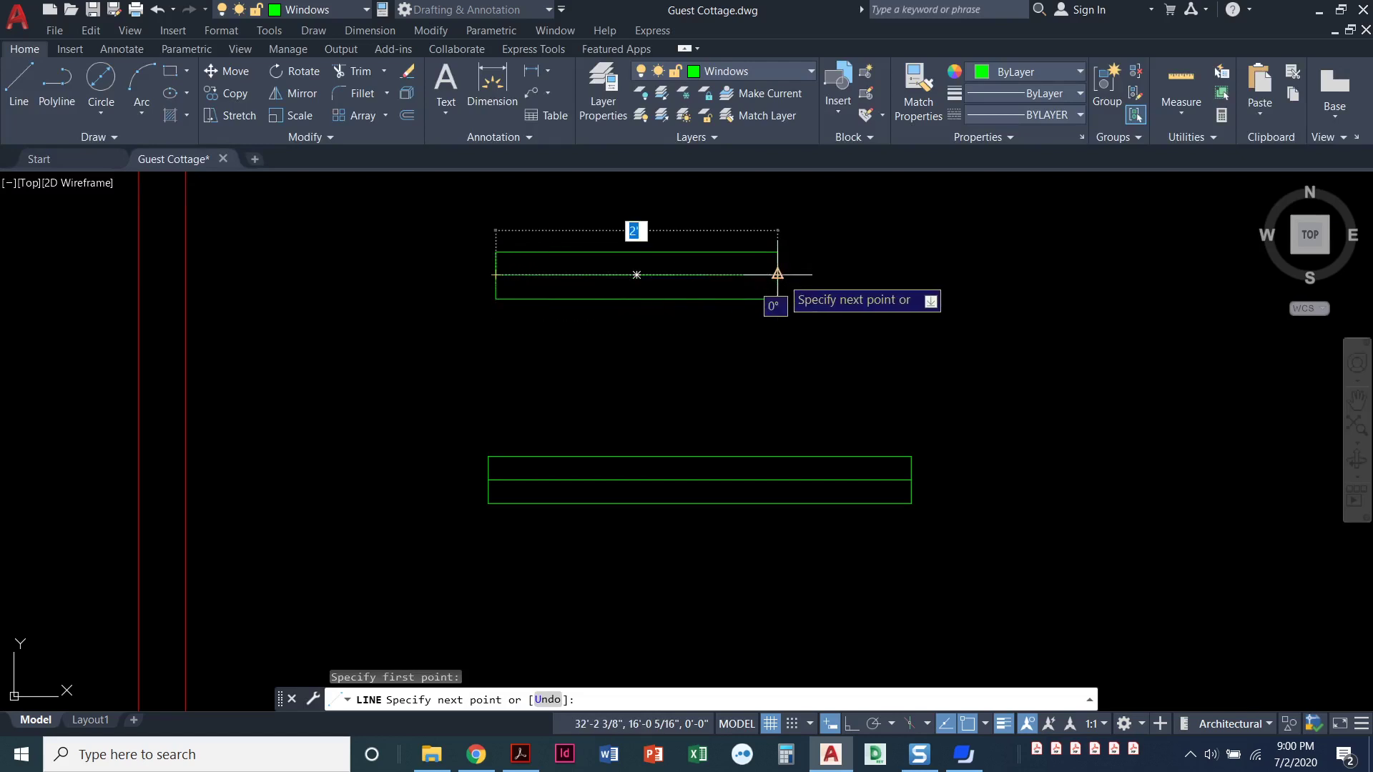
pyautogui.click(778, 275)
pyautogui.press('Return')
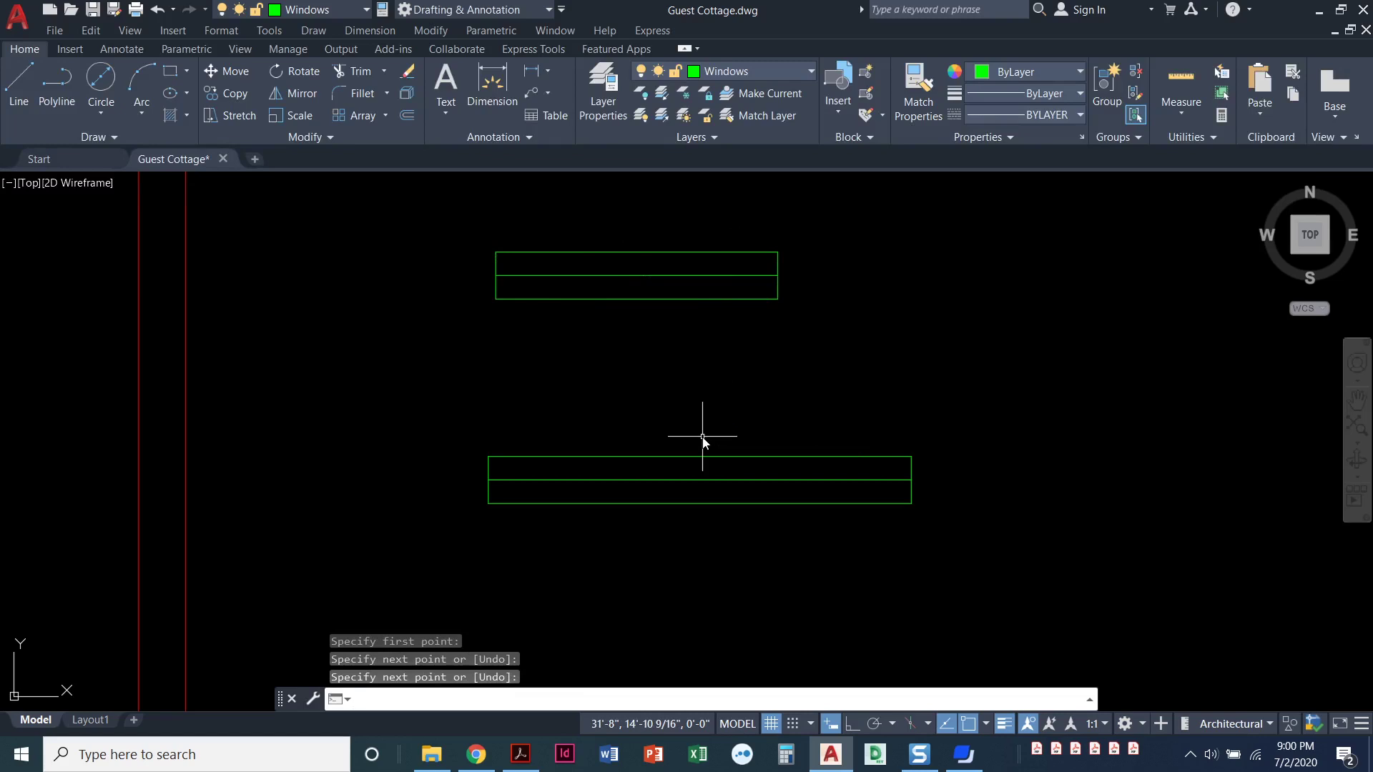
pyautogui.scroll(-2, 683, 451)
pyautogui.moveTo(668, 401)
pyautogui.mouseDown(button='middle')
pyautogui.moveTo(735, 434)
pyautogui.moveTo(672, 386)
pyautogui.mouseUp(button='middle')
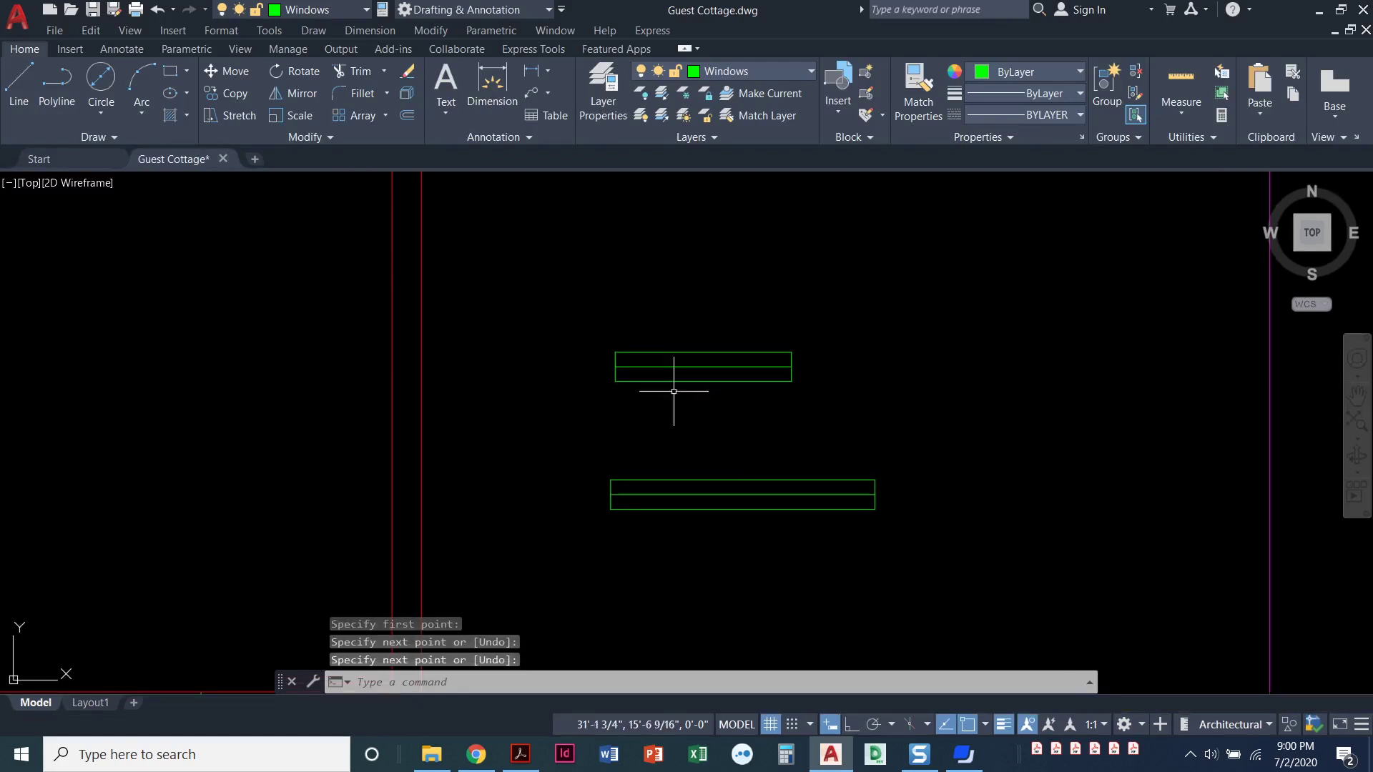
# Move the 24" window symbol by its upper edge's midpoint onto the top end of the centre mark in the north wall
pyautogui.click(235, 71)
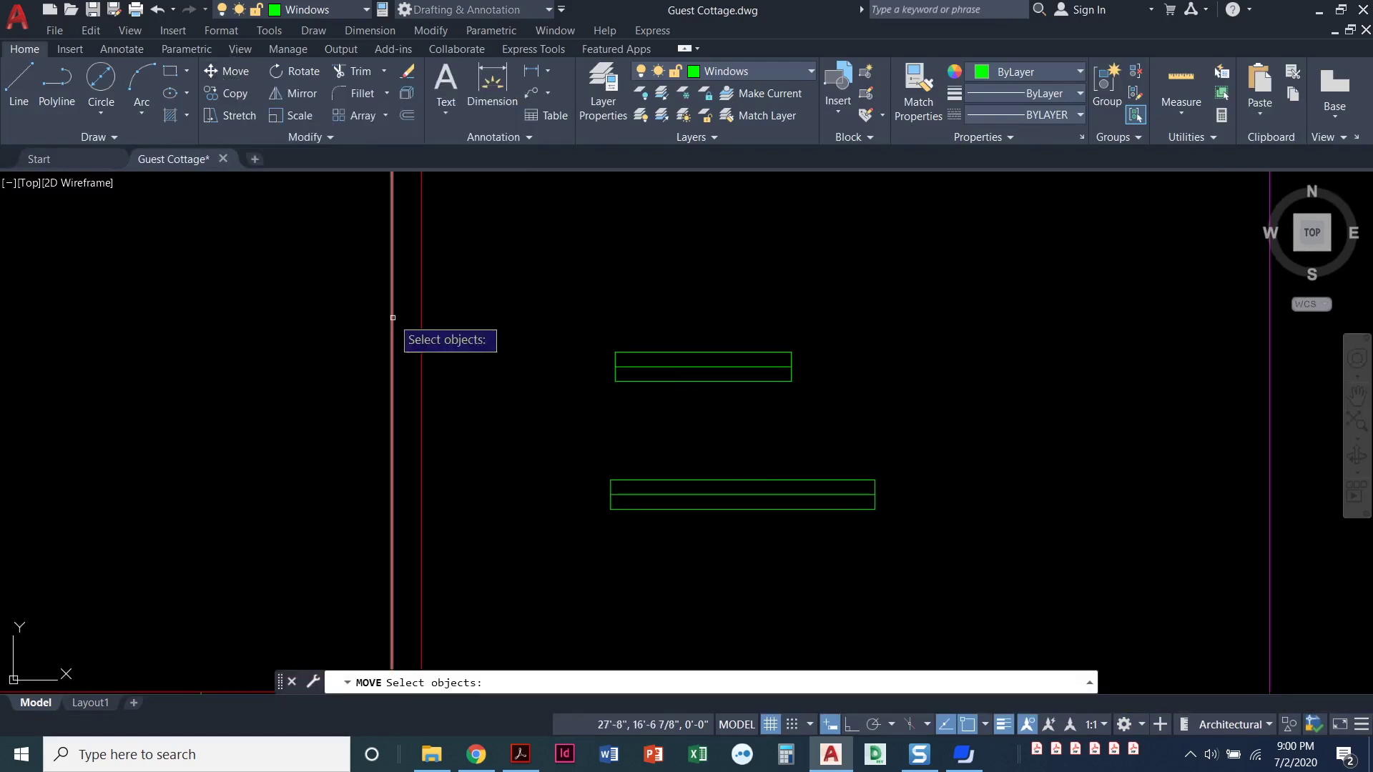
pyautogui.click(582, 323)
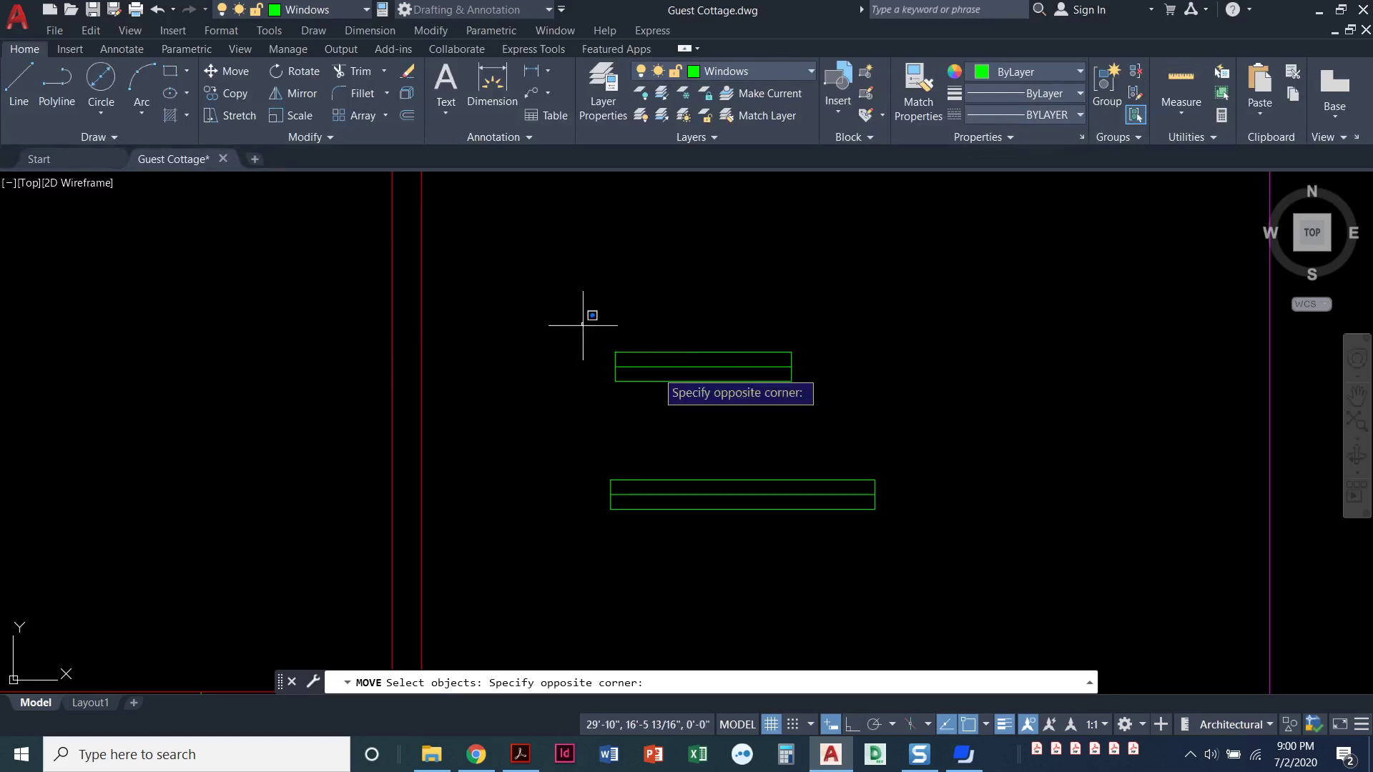
pyautogui.click(835, 421)
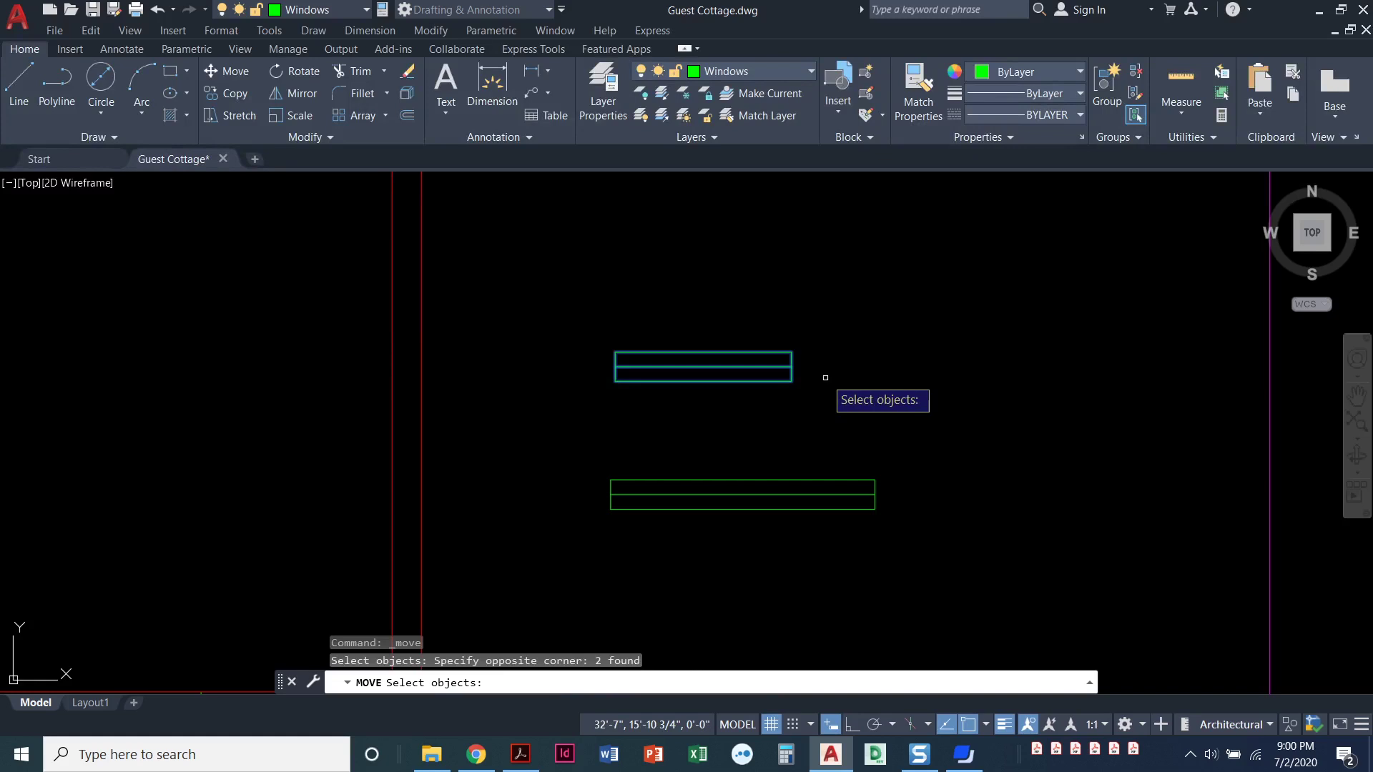
pyautogui.press('Return')
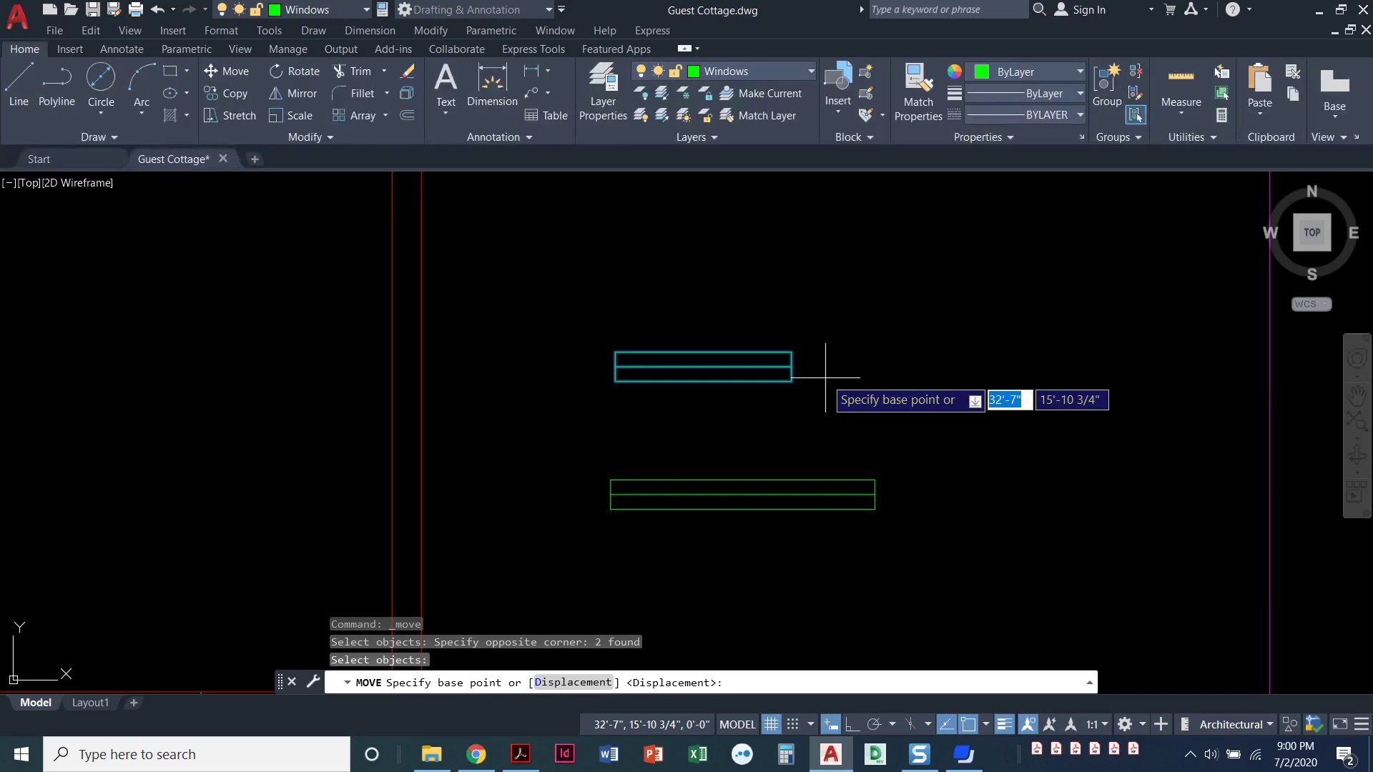
pyautogui.click(704, 351)
pyautogui.scroll(-5, 351, 281)
pyautogui.scroll(3, 445, 412)
pyautogui.scroll(6, 440, 288)
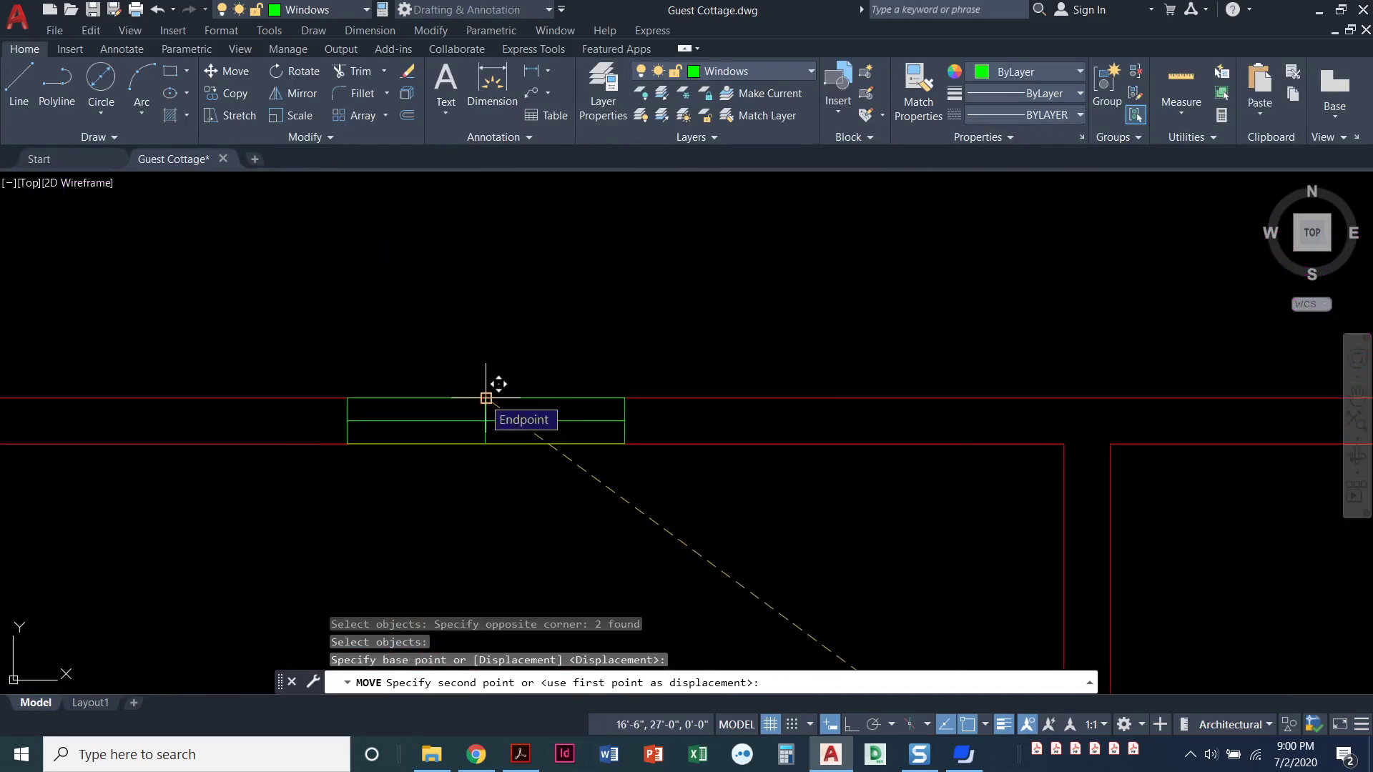
pyautogui.click(487, 396)
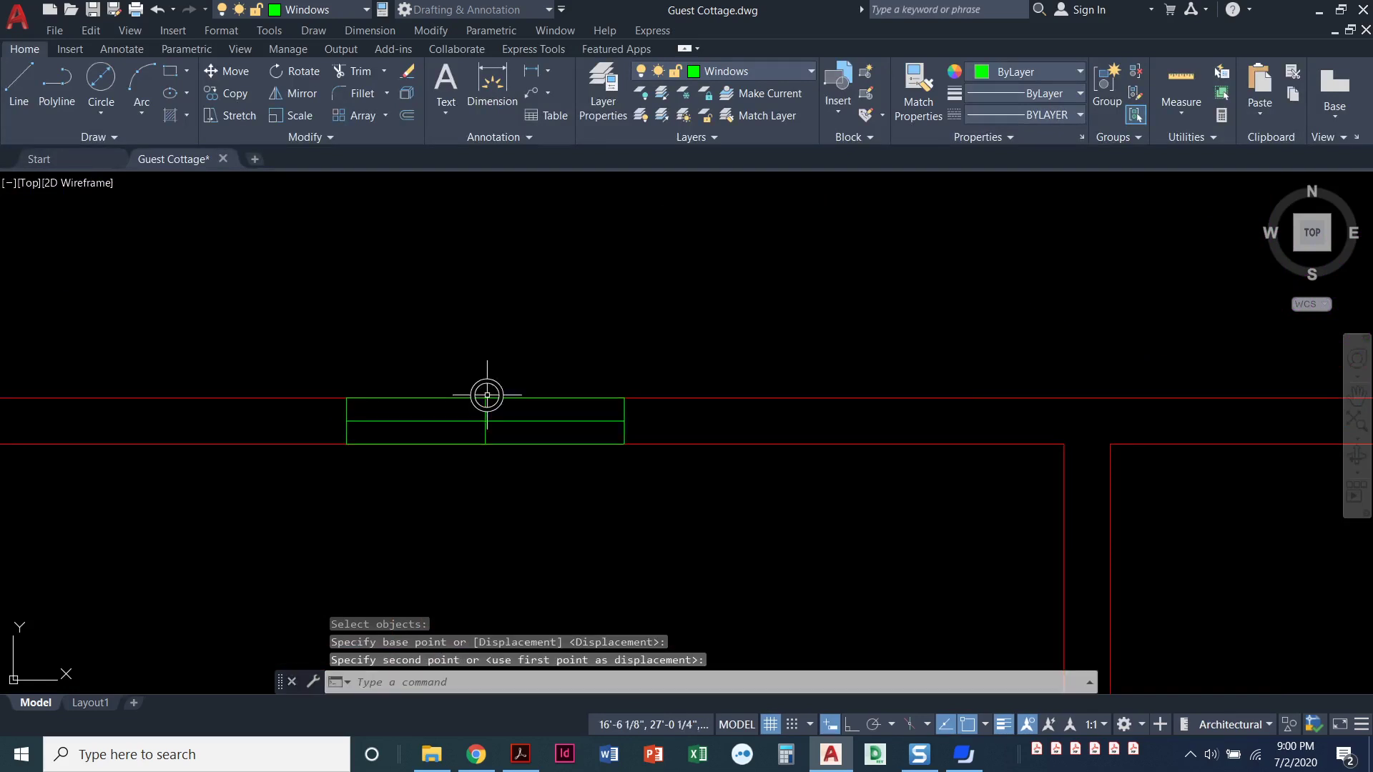
# Erase the centre mark inside the 24" window in the north wall
pyautogui.click(459, 378)
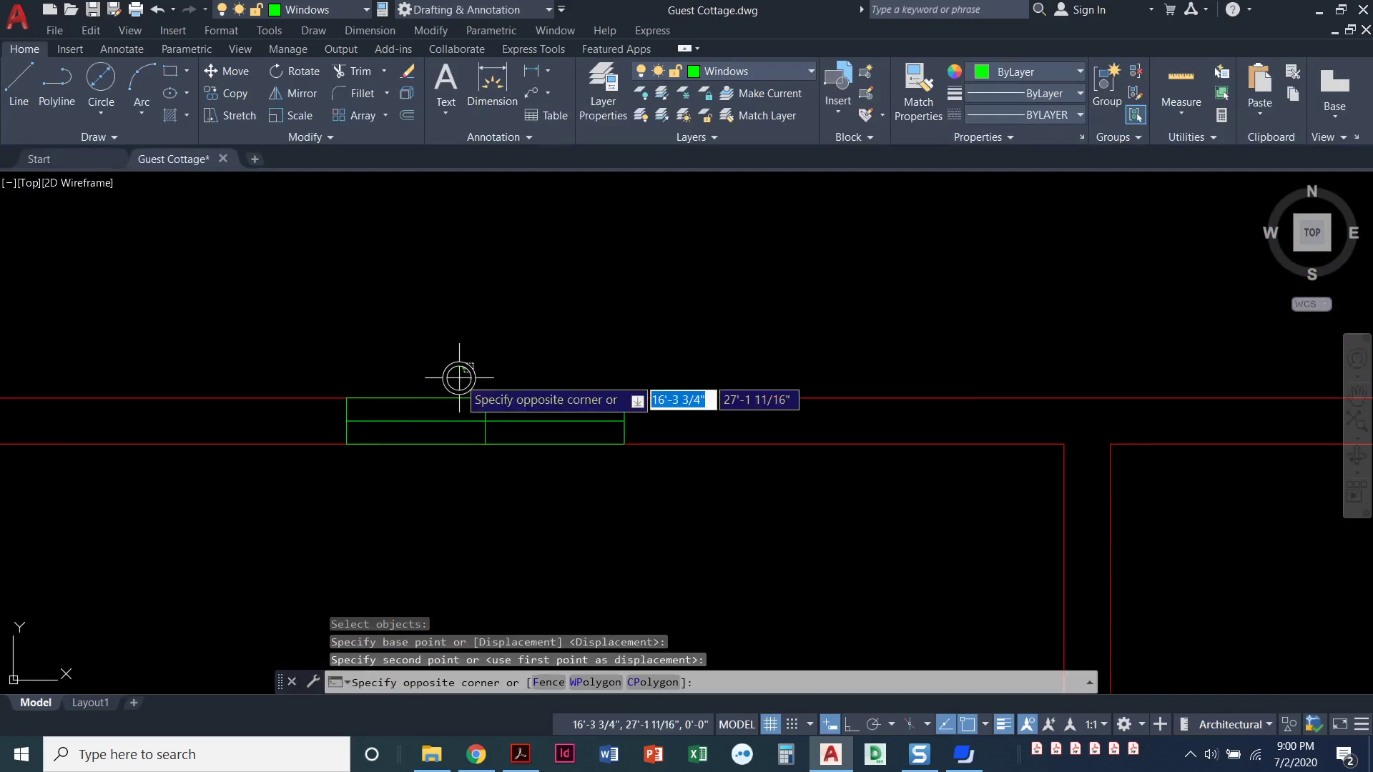
pyautogui.click(510, 475)
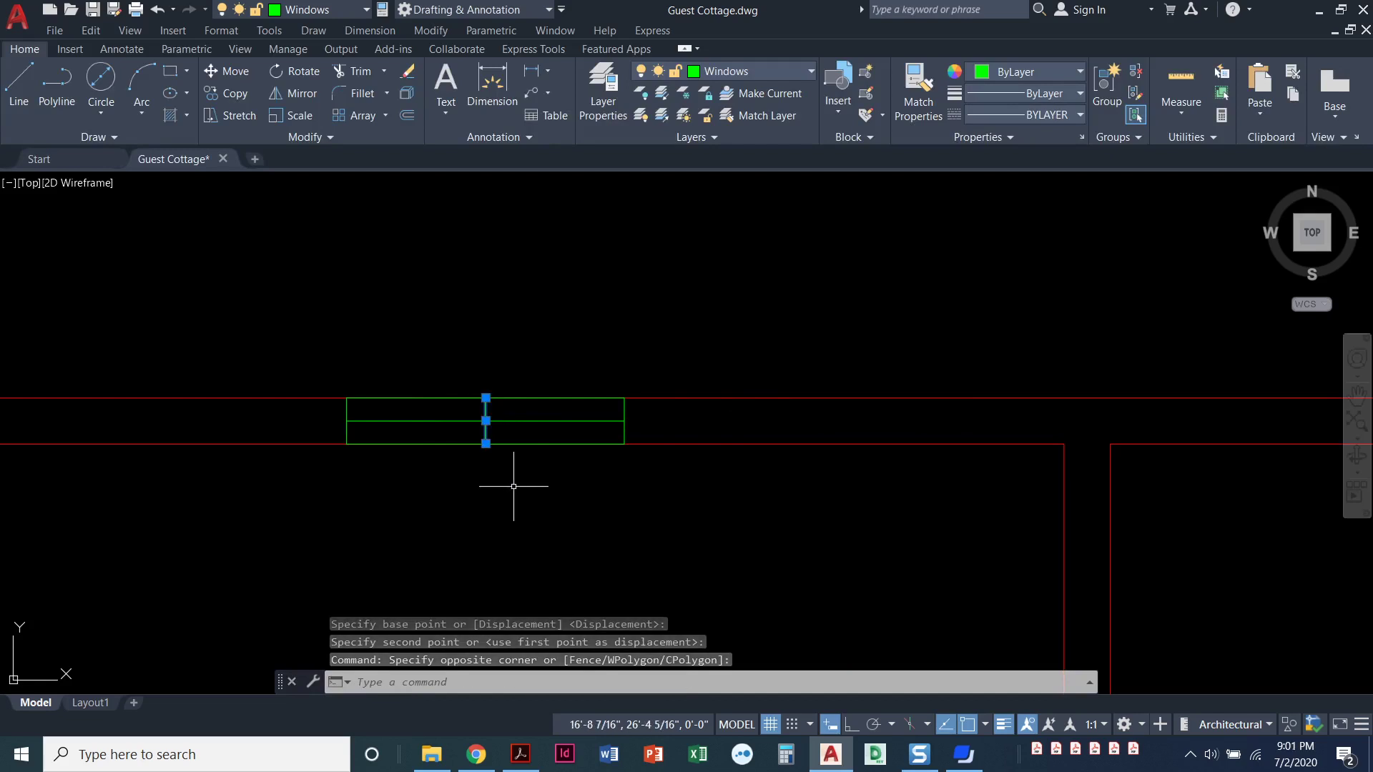
pyautogui.click(409, 72)
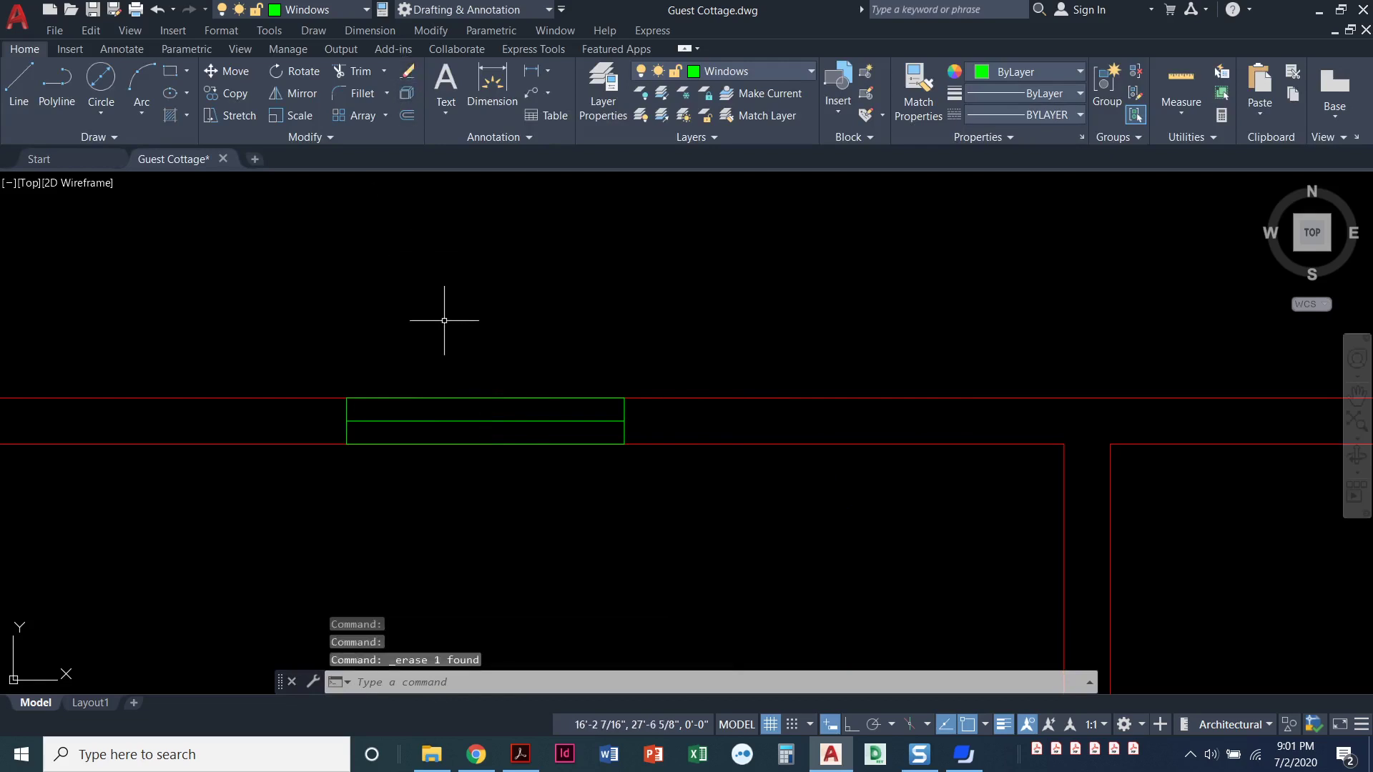
# Copy the 36" window symbol by its upper edge's midpoint onto the top ends of the three centre marks in the south wall
pyautogui.scroll(-4, 536, 445)
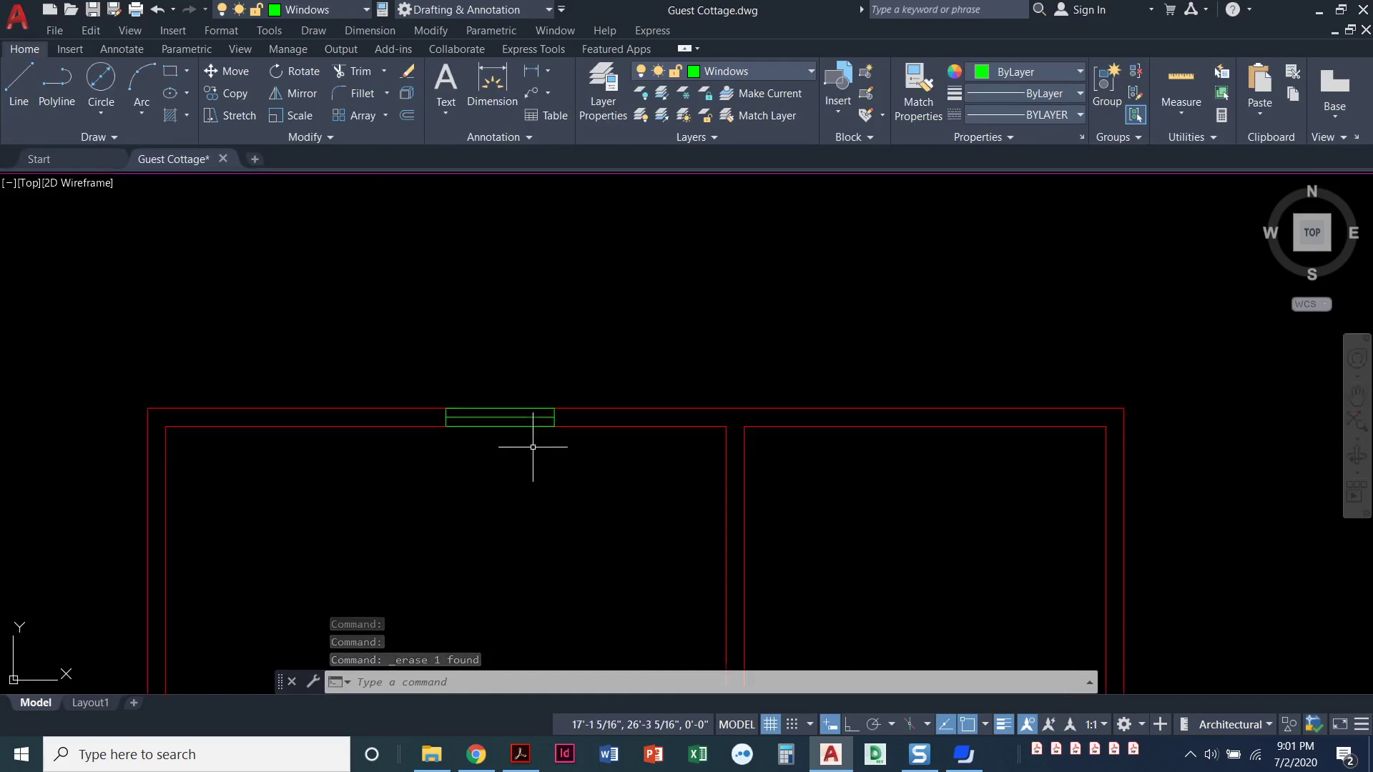
pyautogui.moveTo(517, 549); pyautogui.dragTo(420, 390, button='middle')
pyautogui.moveTo(588, 555); pyautogui.dragTo(433, 306, button='middle')
pyautogui.moveTo(675, 500); pyautogui.dragTo(406, 379, button='middle')
pyautogui.moveTo(658, 564); pyautogui.dragTo(571, 517, button='middle')
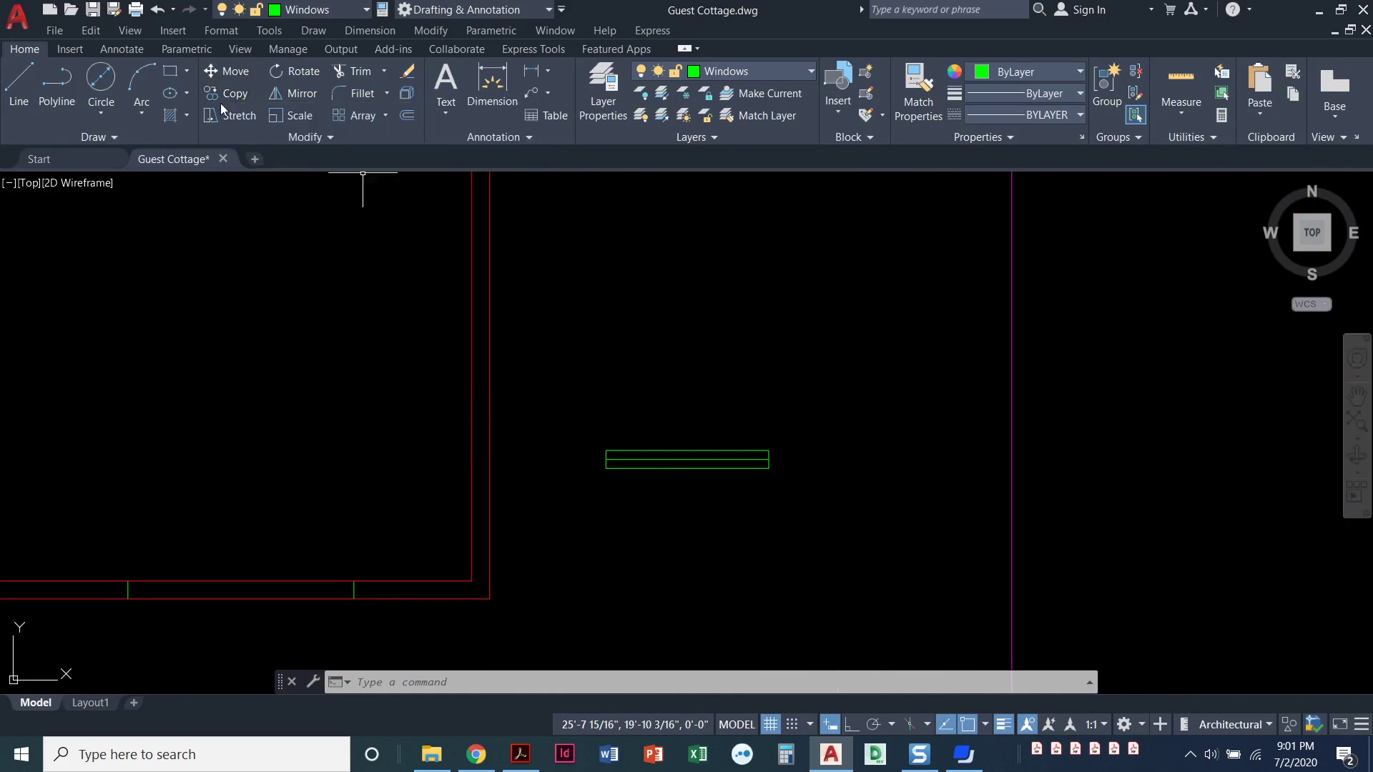
pyautogui.click(227, 94)
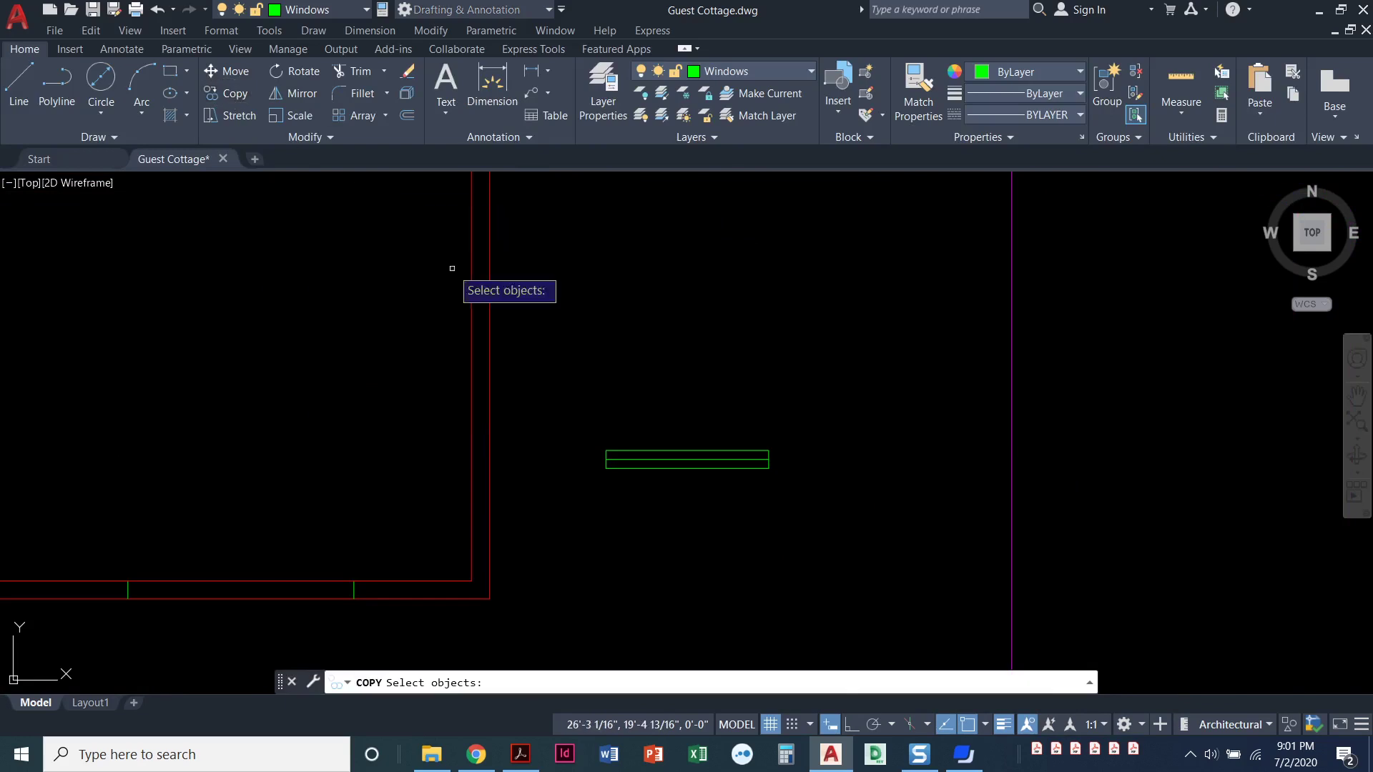
pyautogui.click(582, 424)
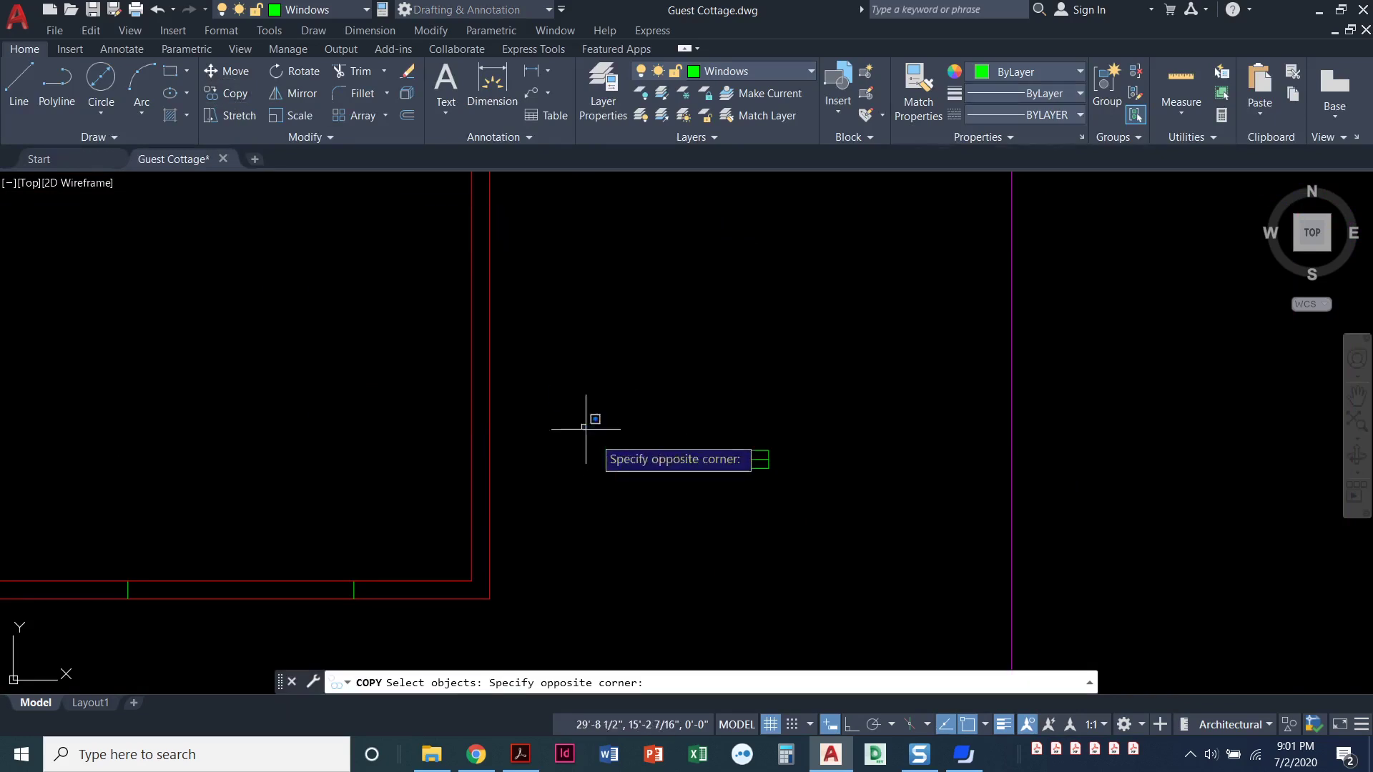
pyautogui.click(811, 507)
pyautogui.scroll(2, 719, 487)
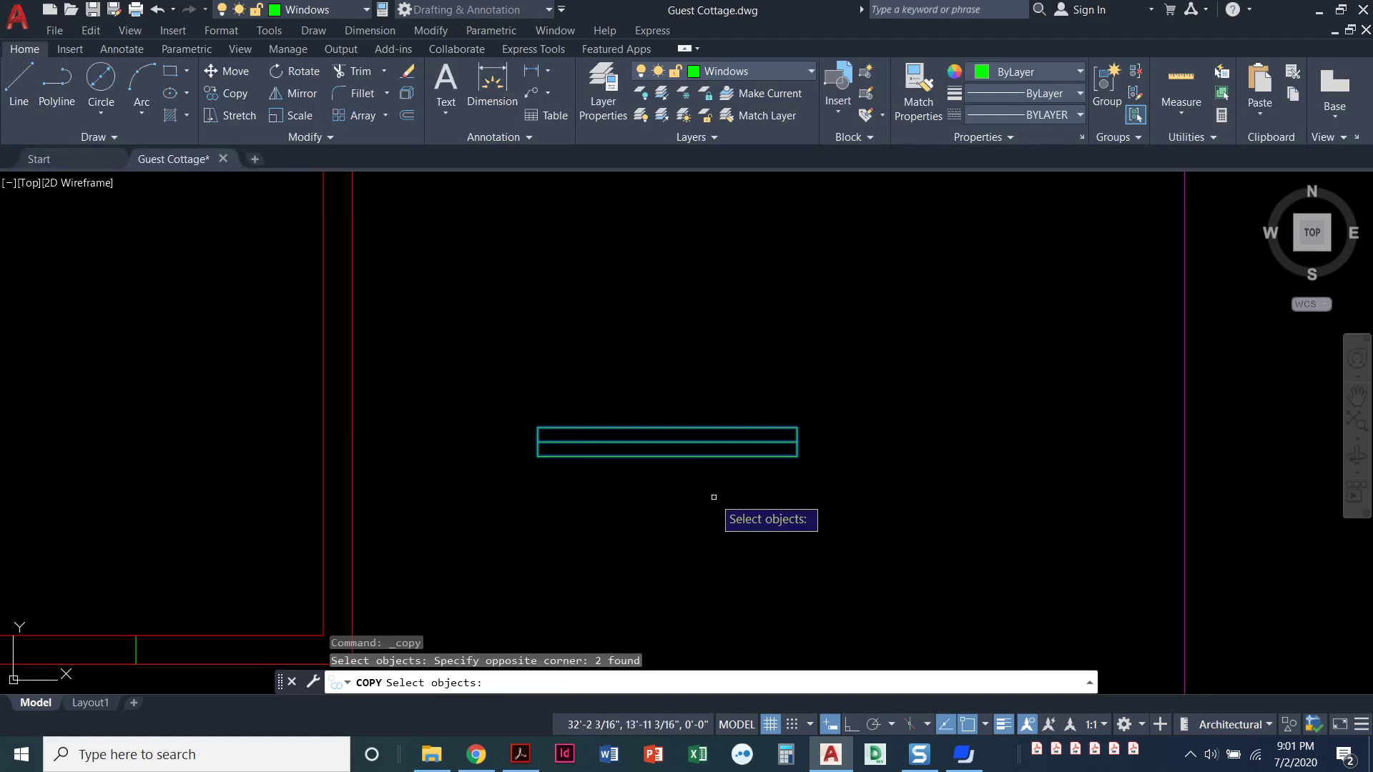
pyautogui.press('Return')
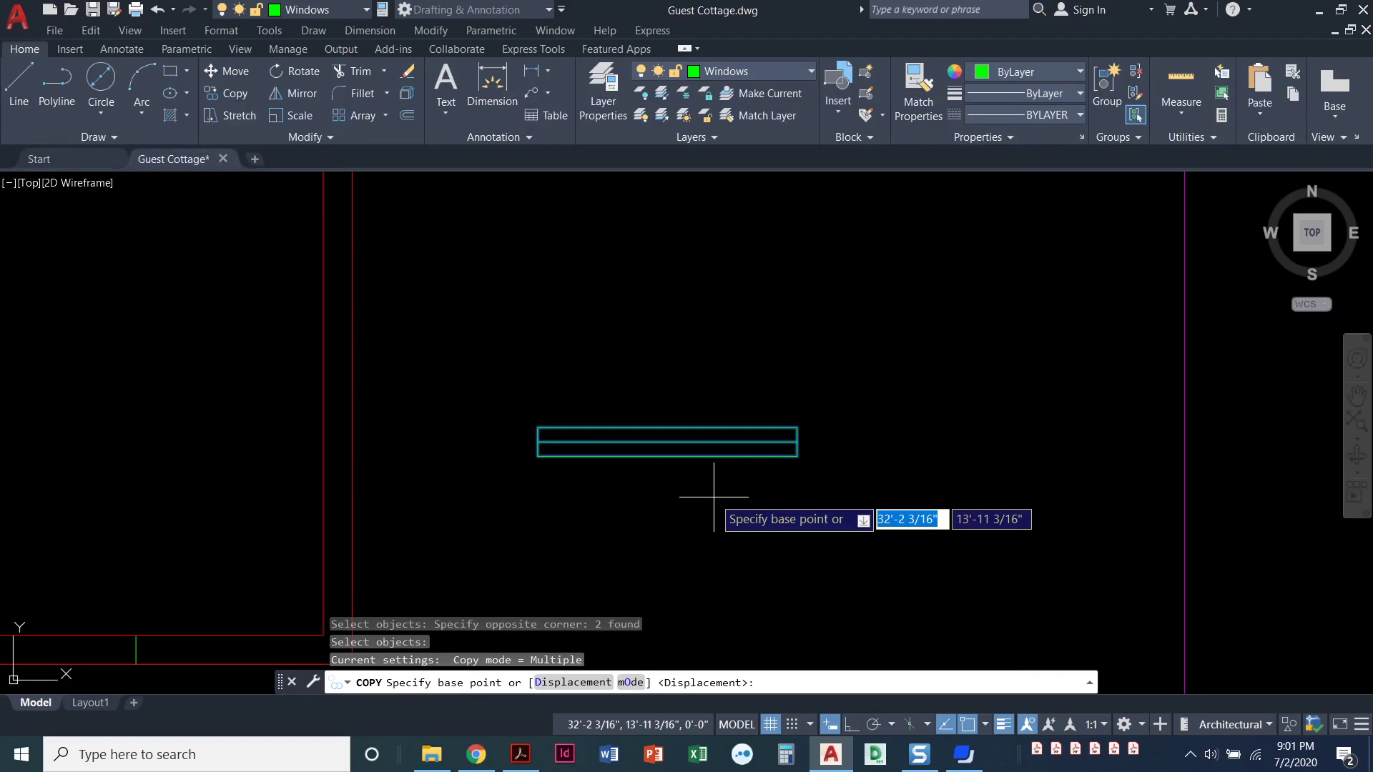
pyautogui.click(667, 427)
pyautogui.scroll(-2, 566, 504)
pyautogui.moveTo(565, 497); pyautogui.dragTo(1028, 439, button='middle')
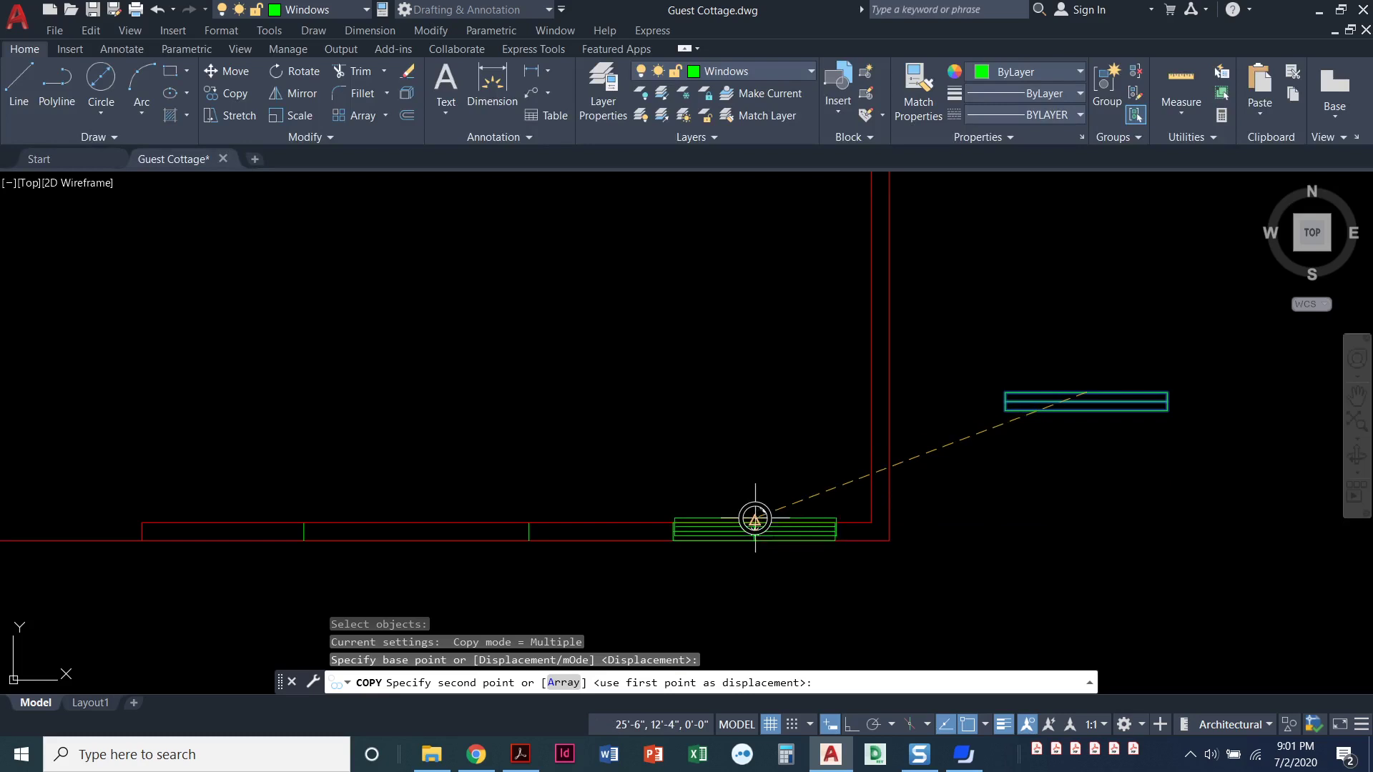
pyautogui.click(755, 521)
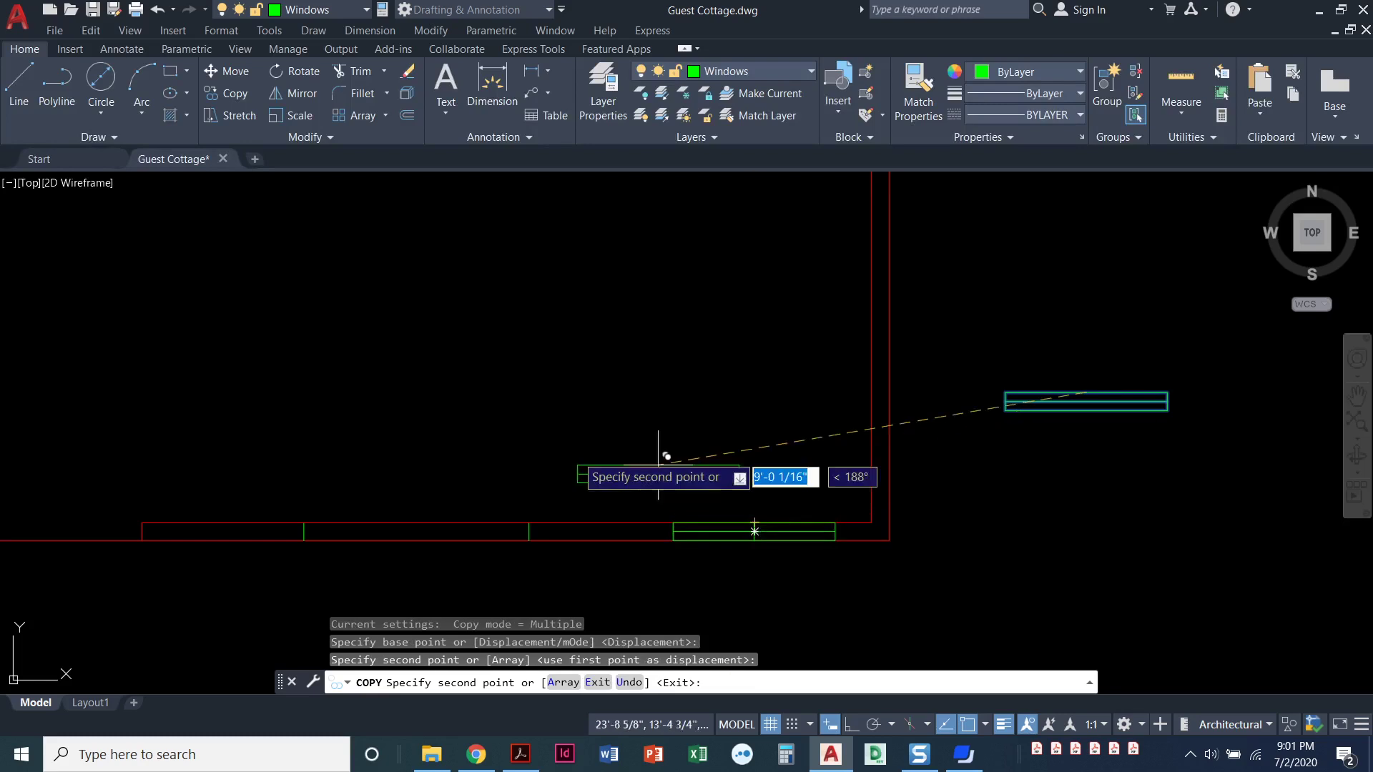
pyautogui.click(529, 520)
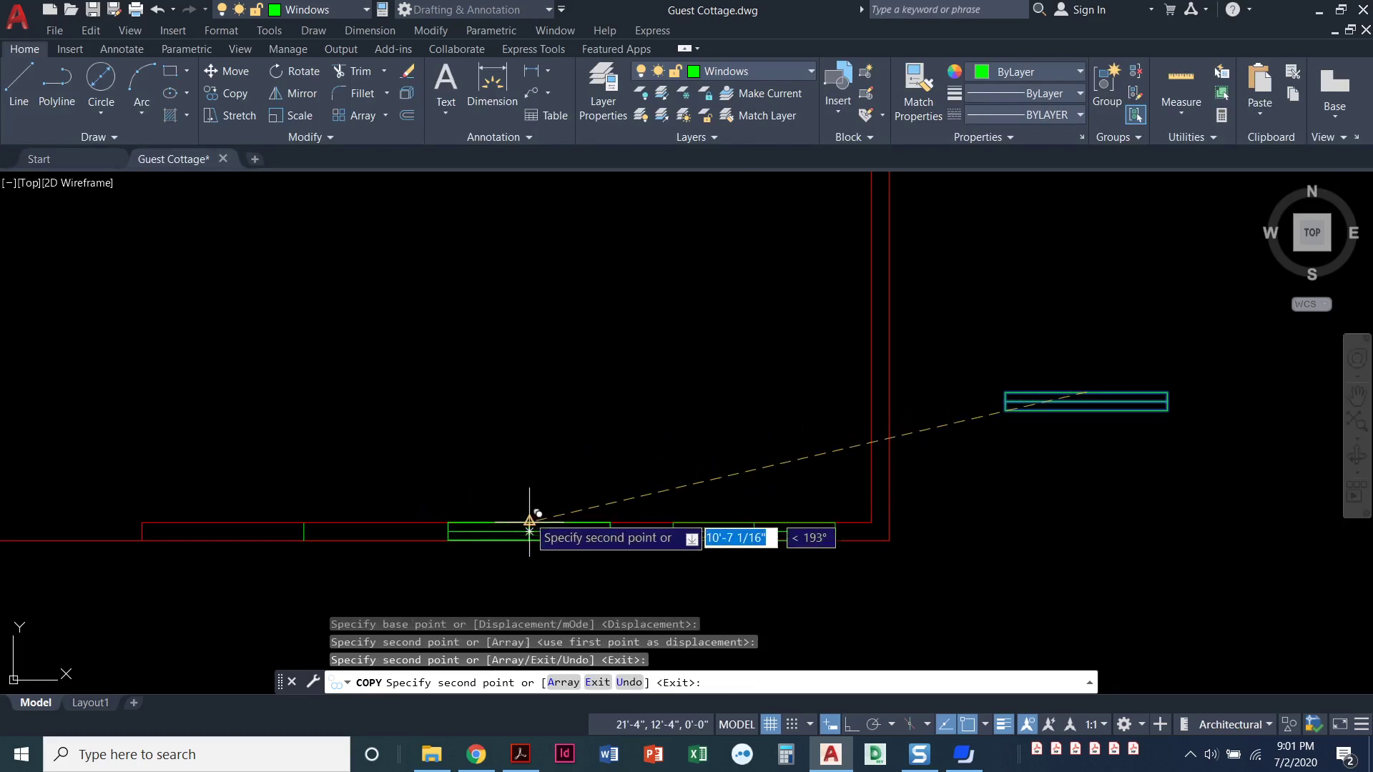
pyautogui.click(304, 523)
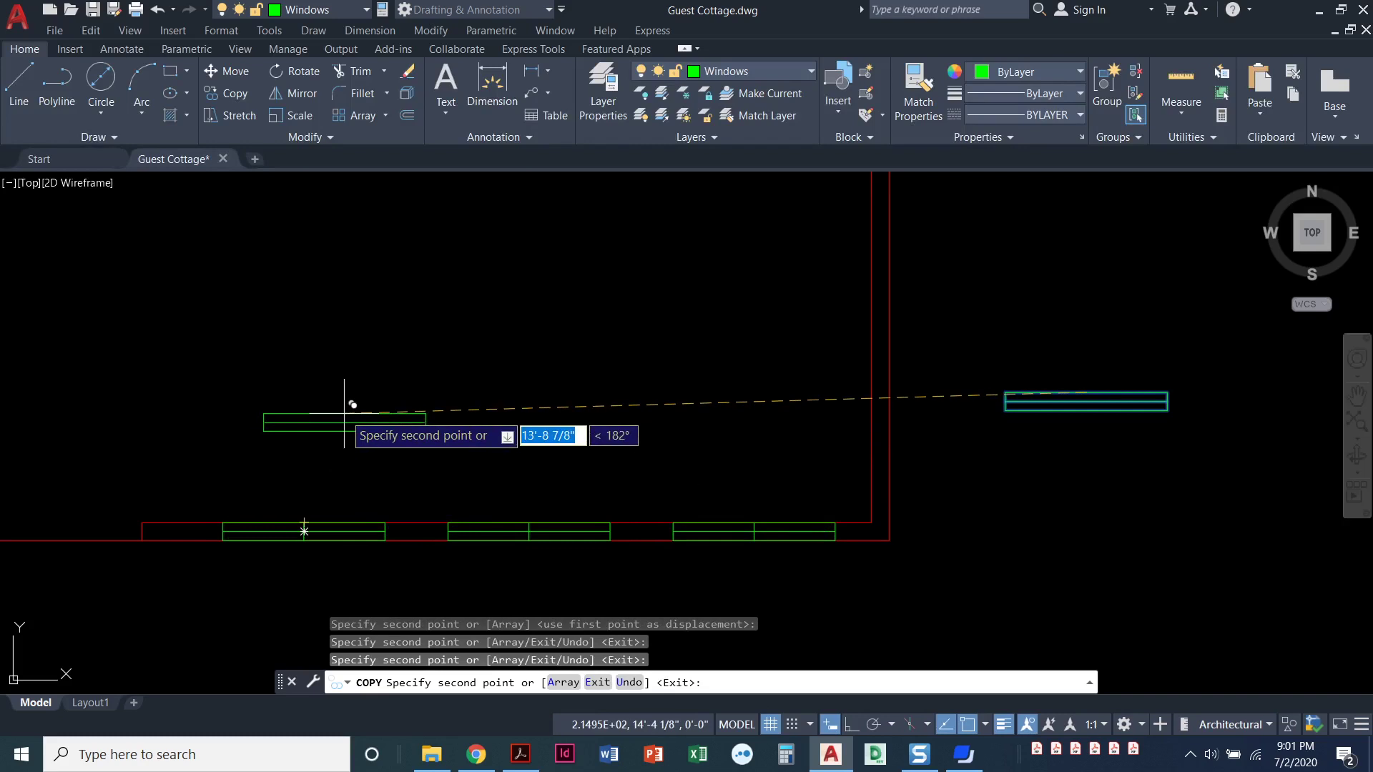
pyautogui.press('Return')
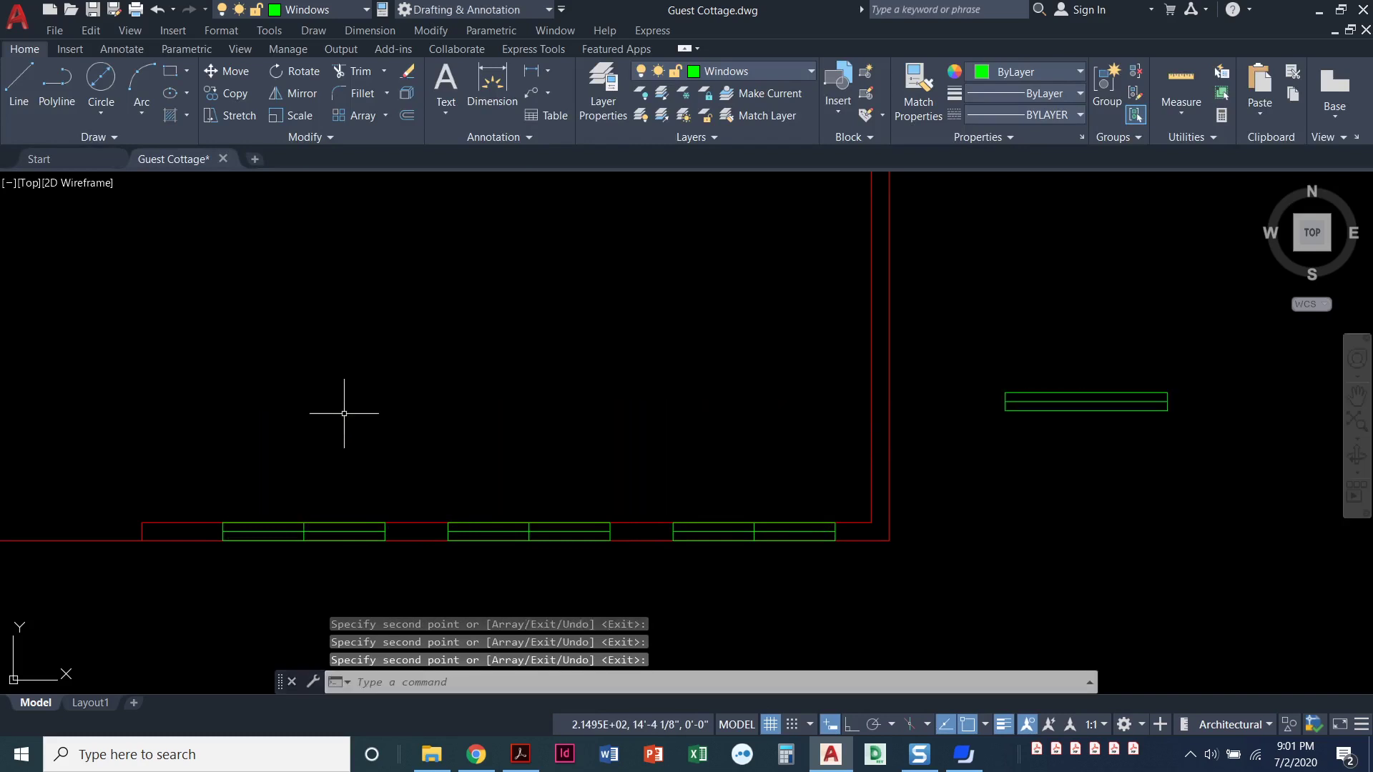
pyautogui.click(276, 469)
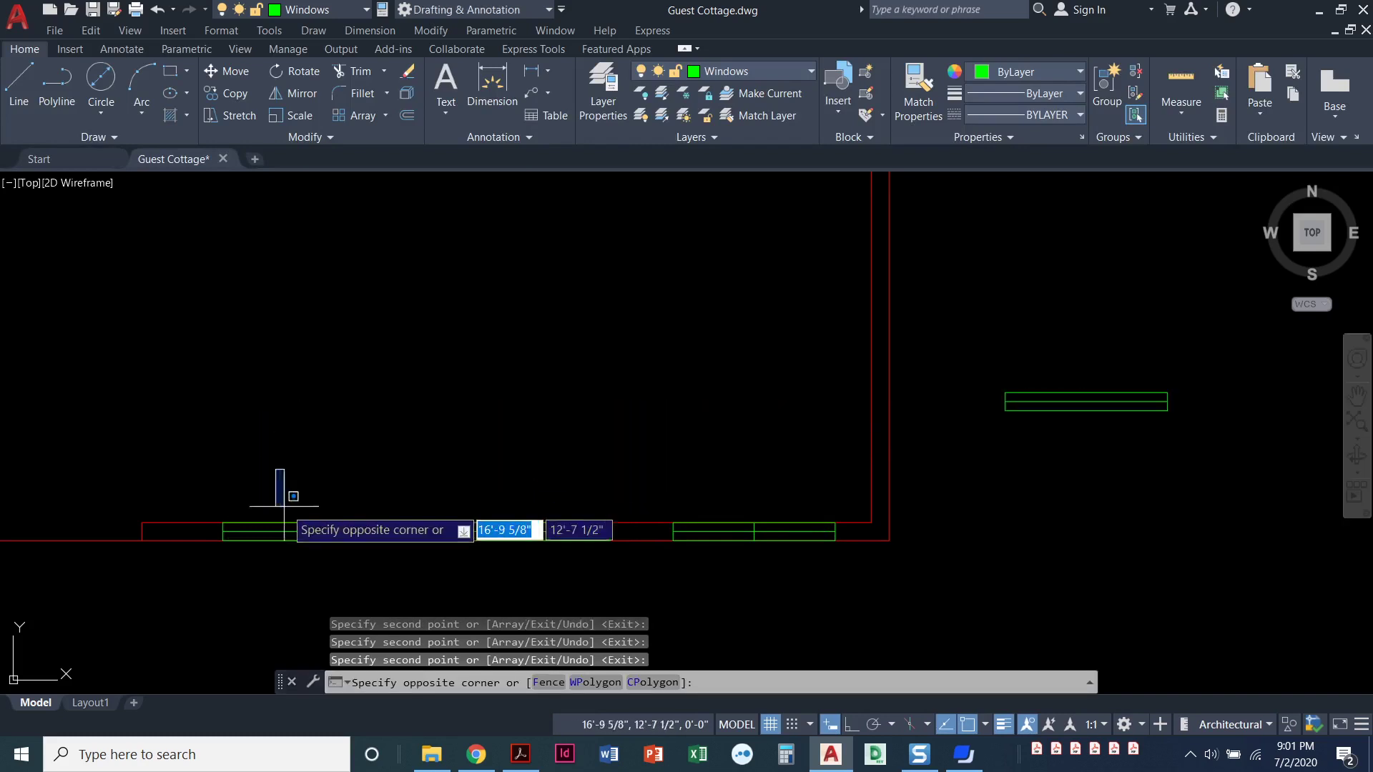
pyautogui.click(321, 569)
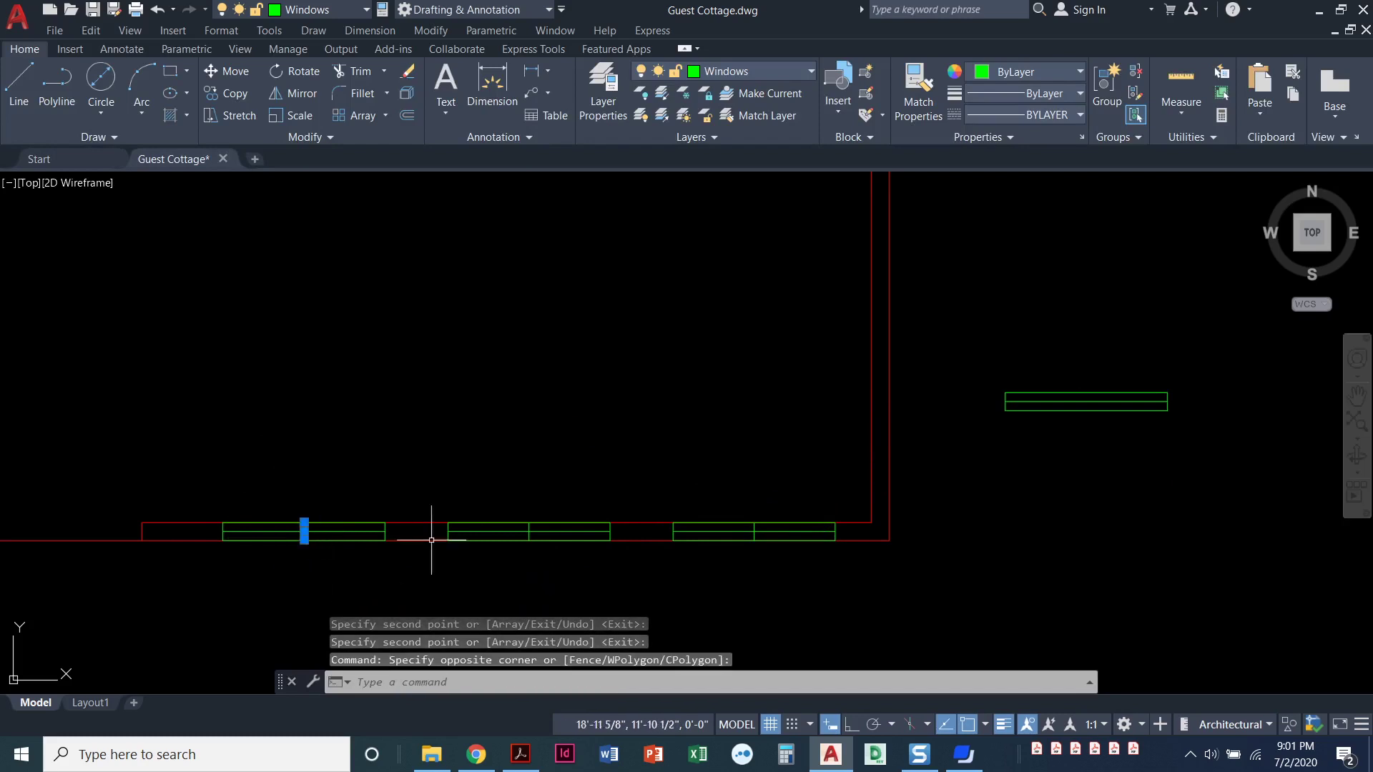
pyautogui.click(508, 491)
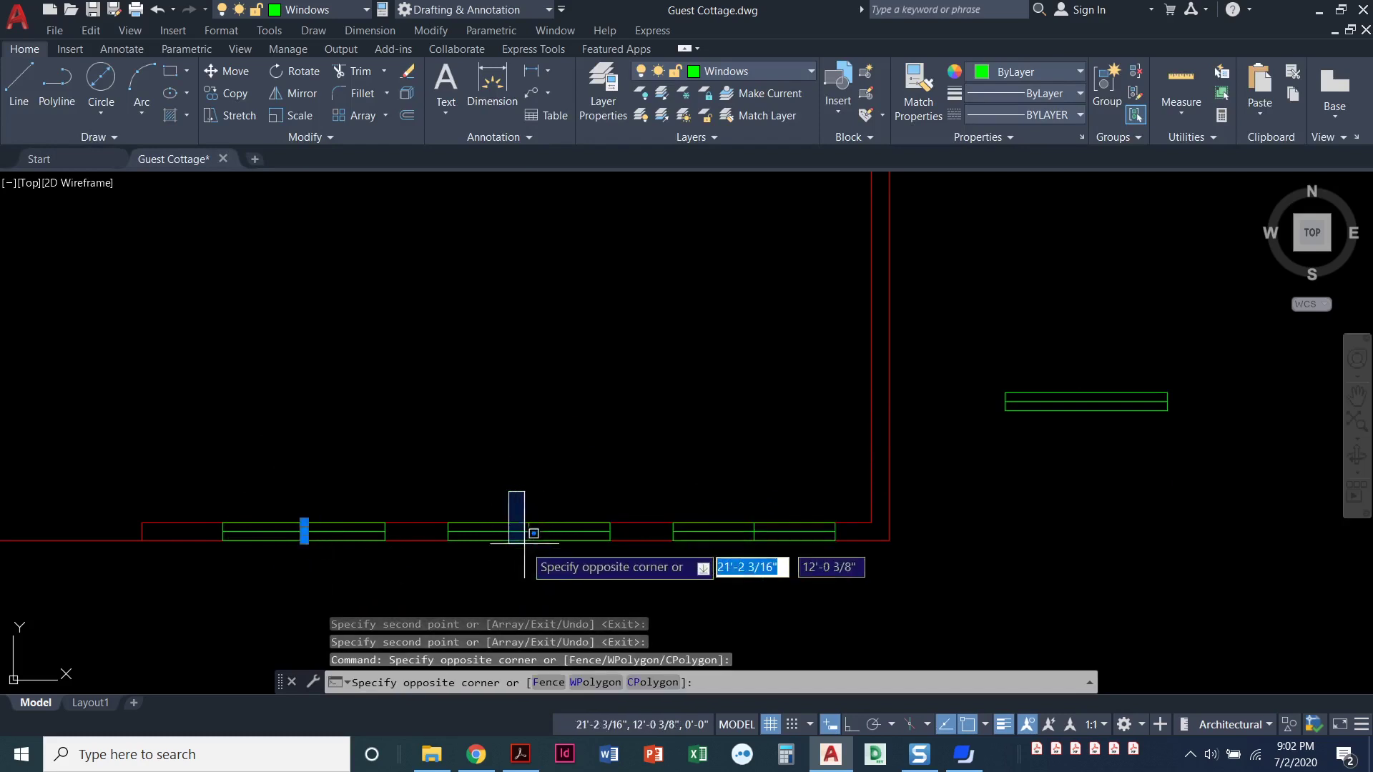
pyautogui.click(550, 571)
pyautogui.click(740, 502)
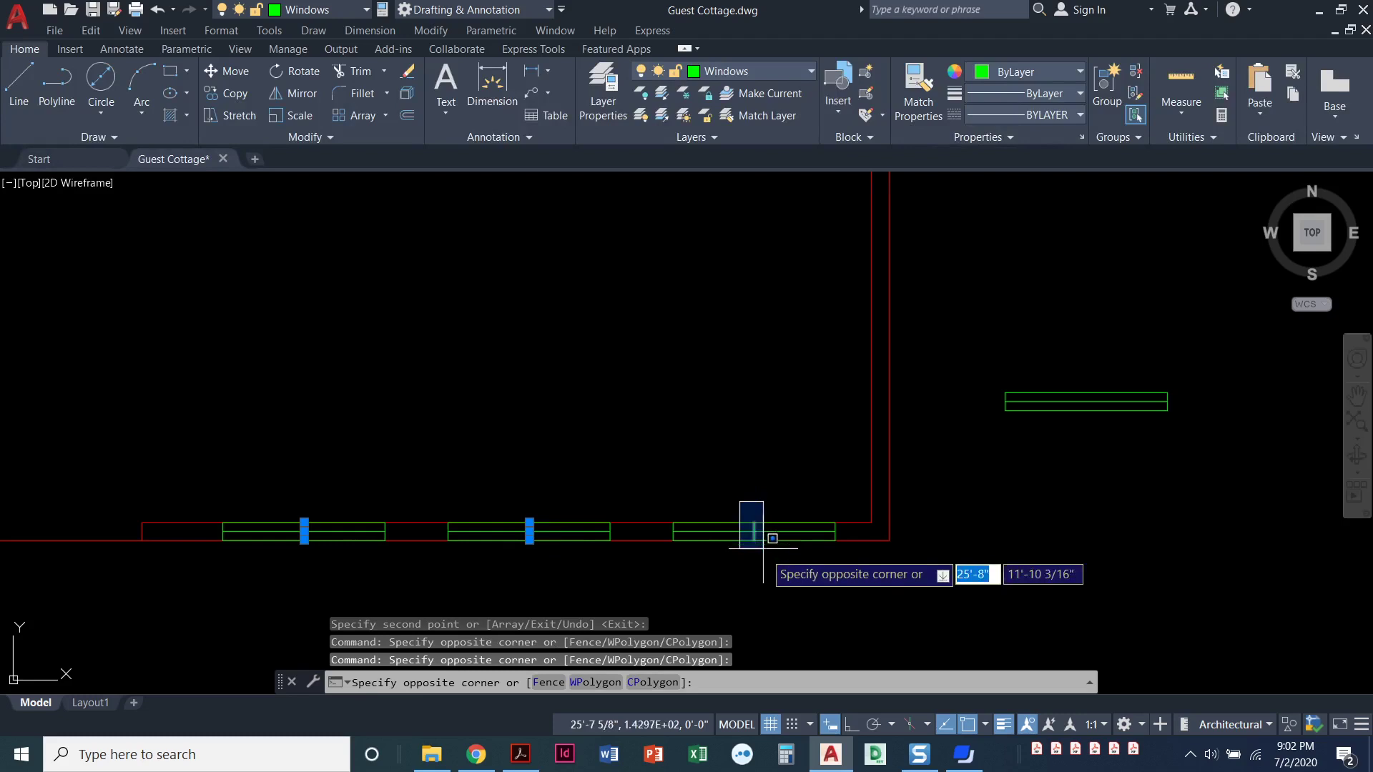
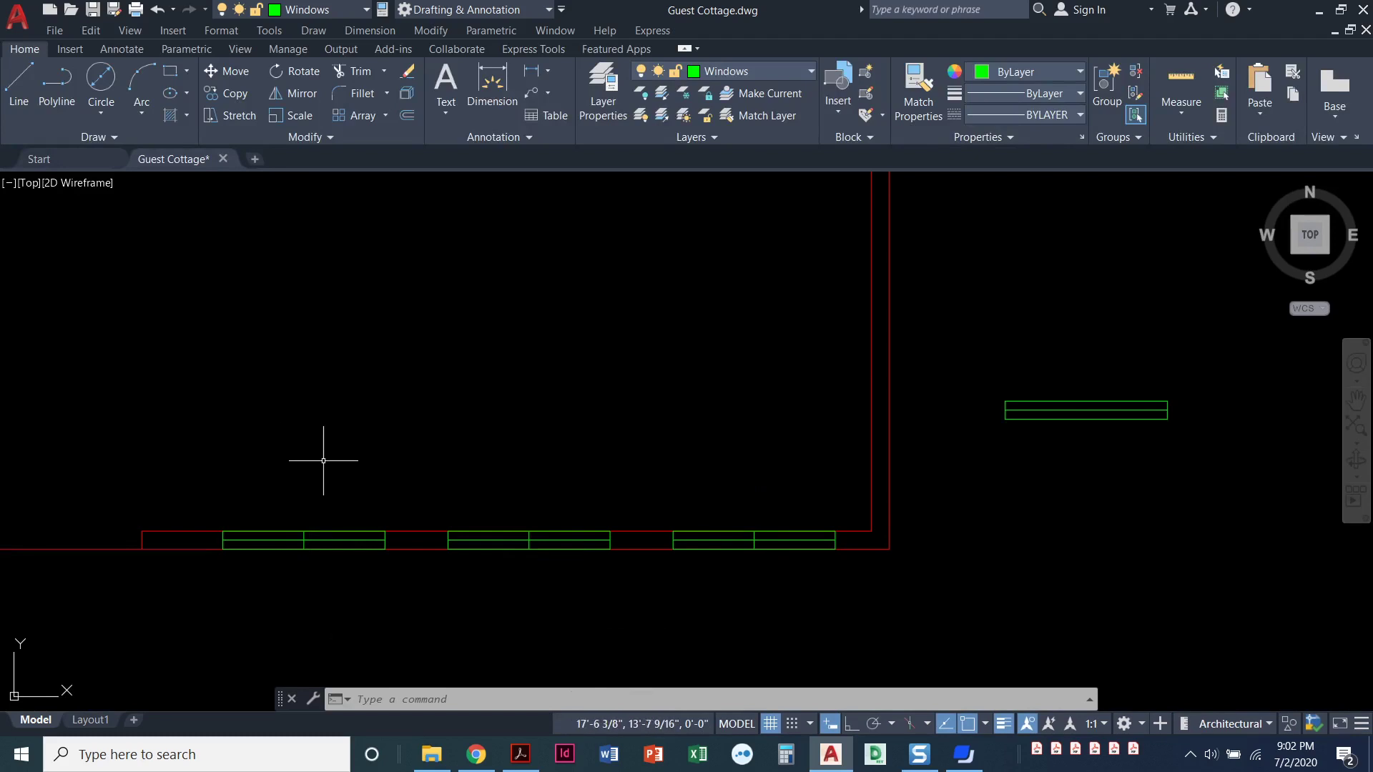
pyautogui.click(283, 480)
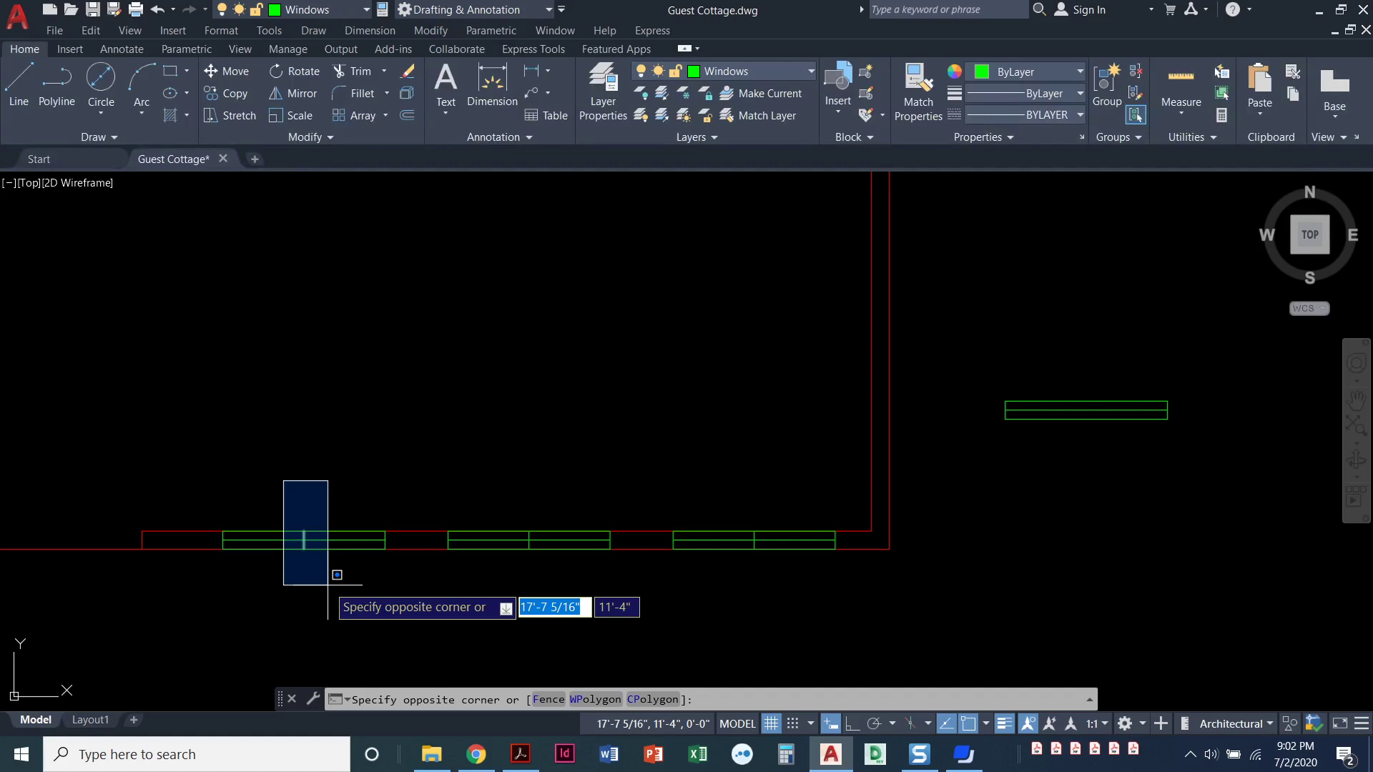
pyautogui.click(328, 585)
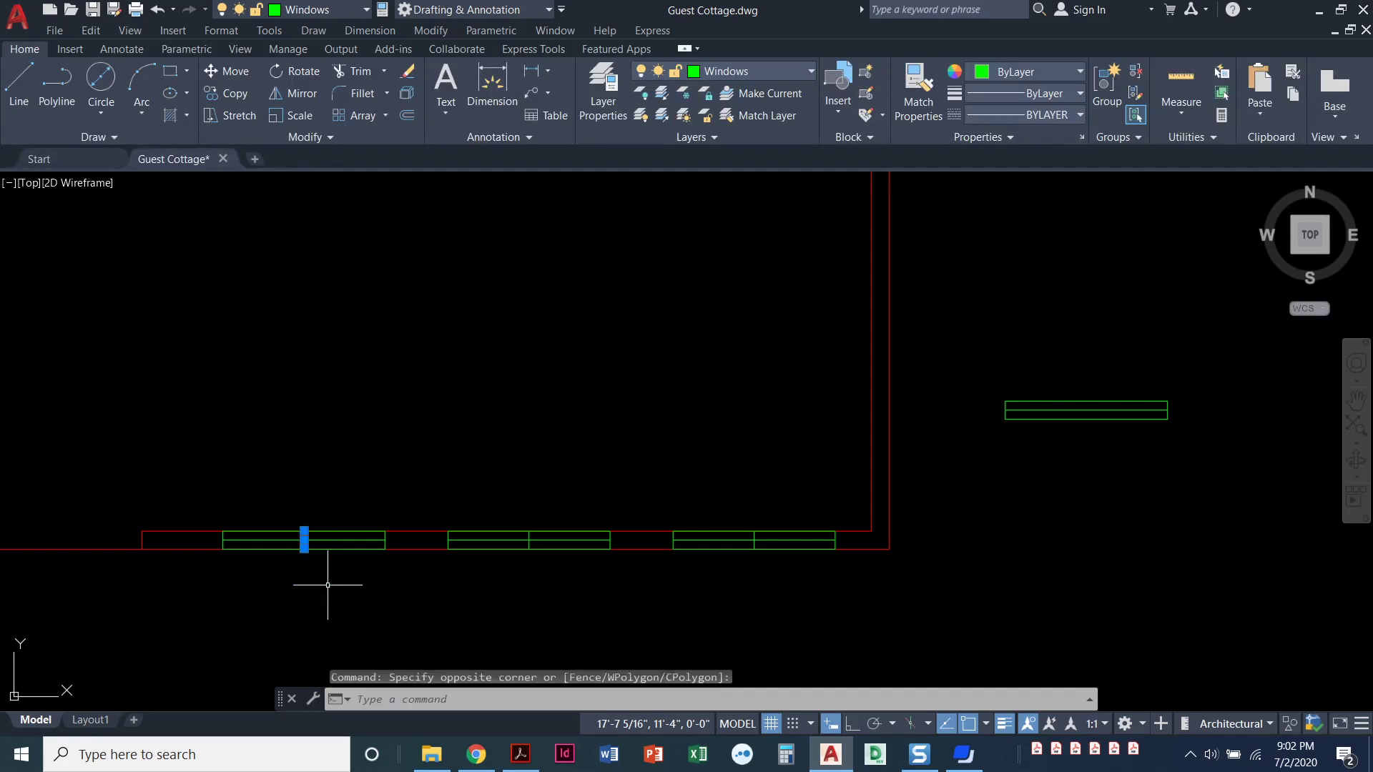
pyautogui.press('Escape')
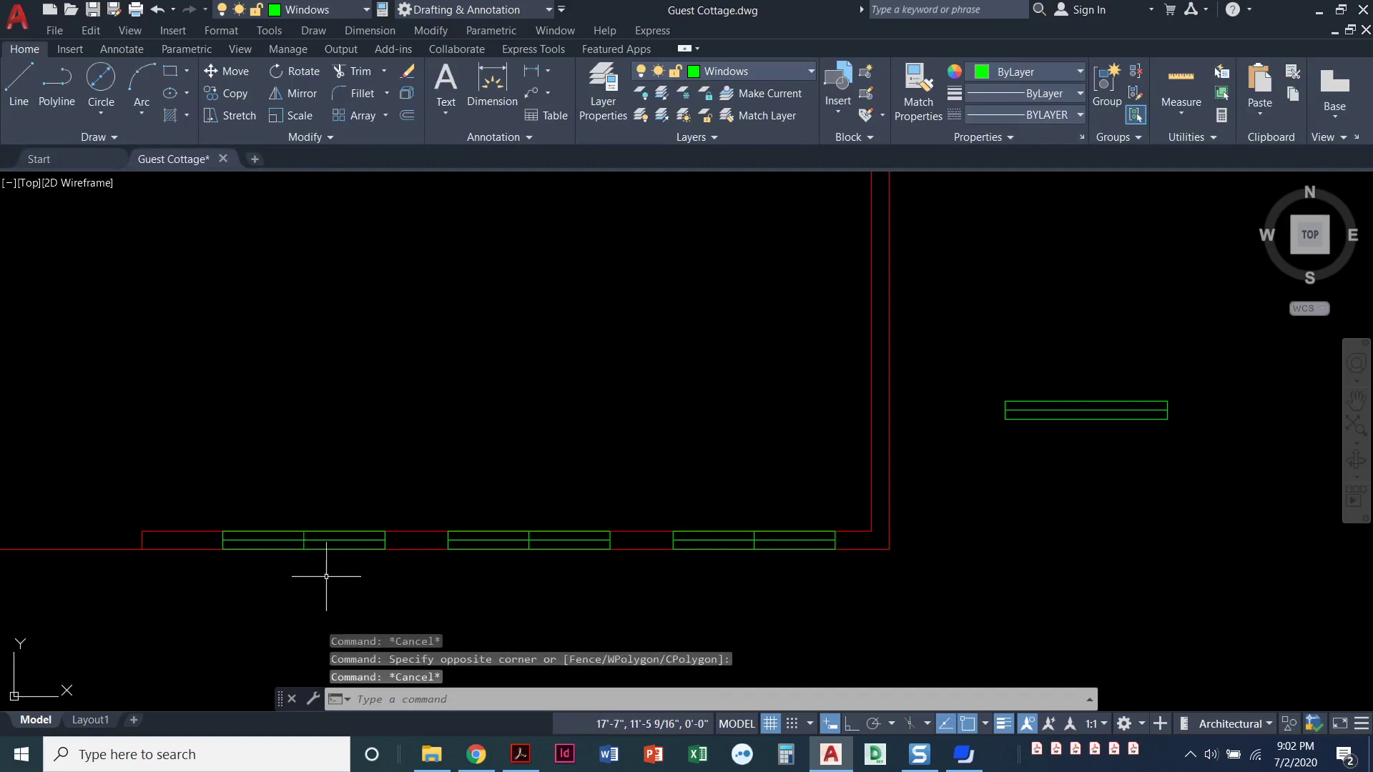
pyautogui.click(332, 505)
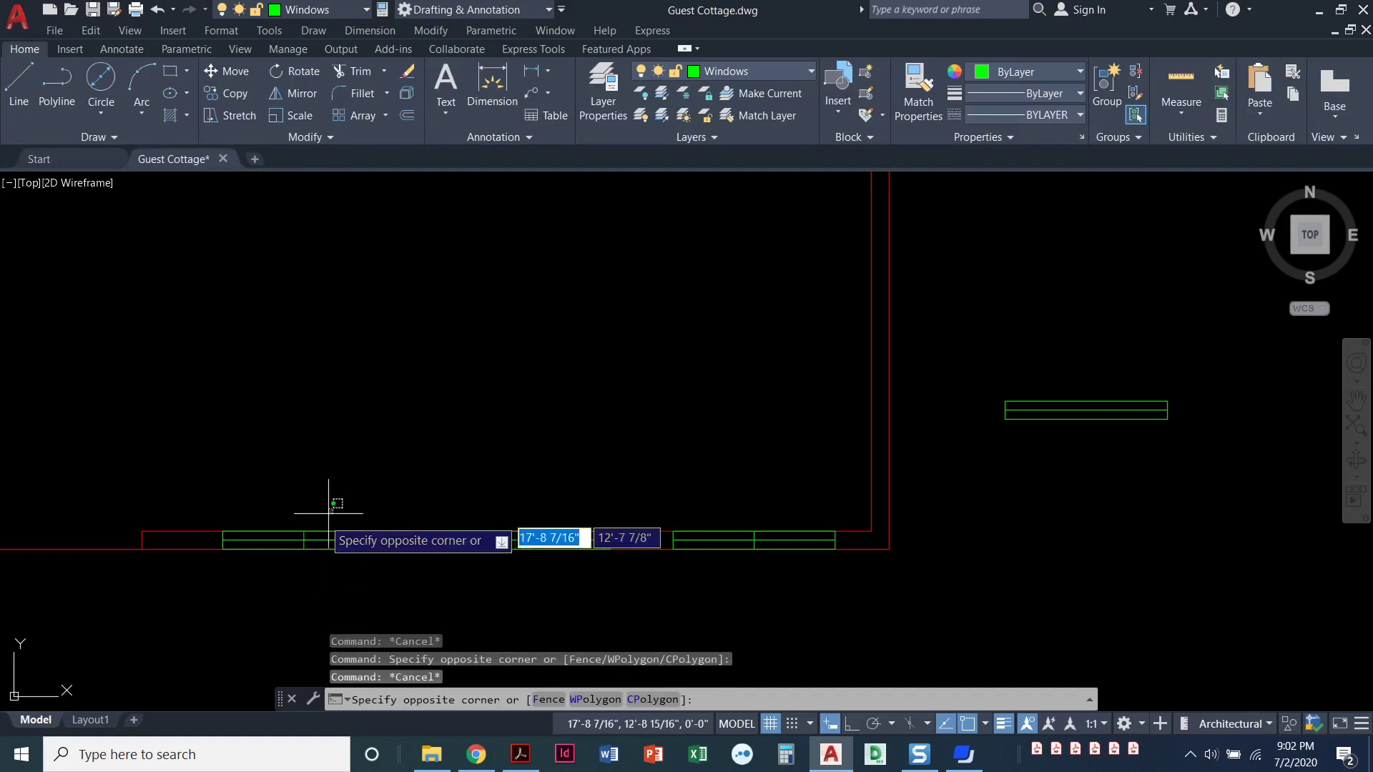
pyautogui.click(278, 580)
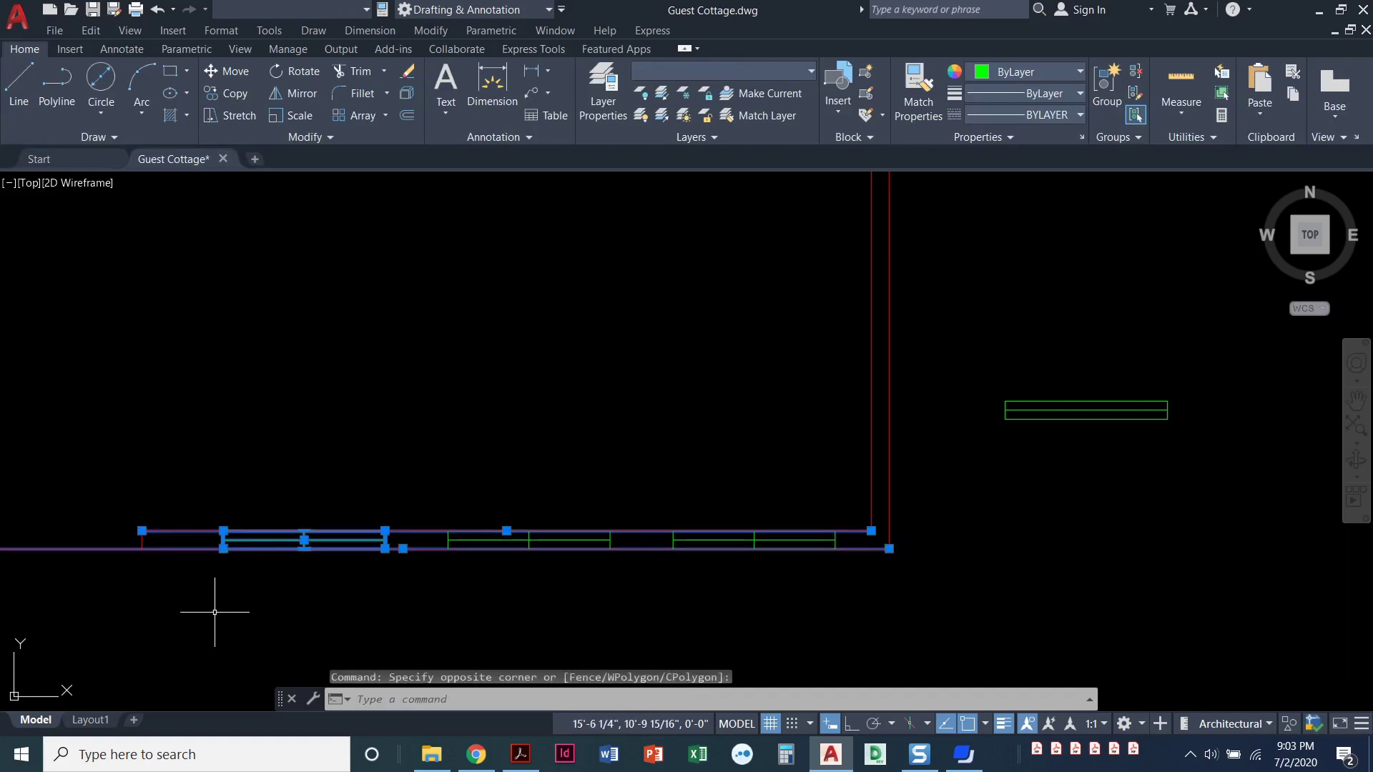
pyautogui.press('Escape')
pyautogui.press('Escape')
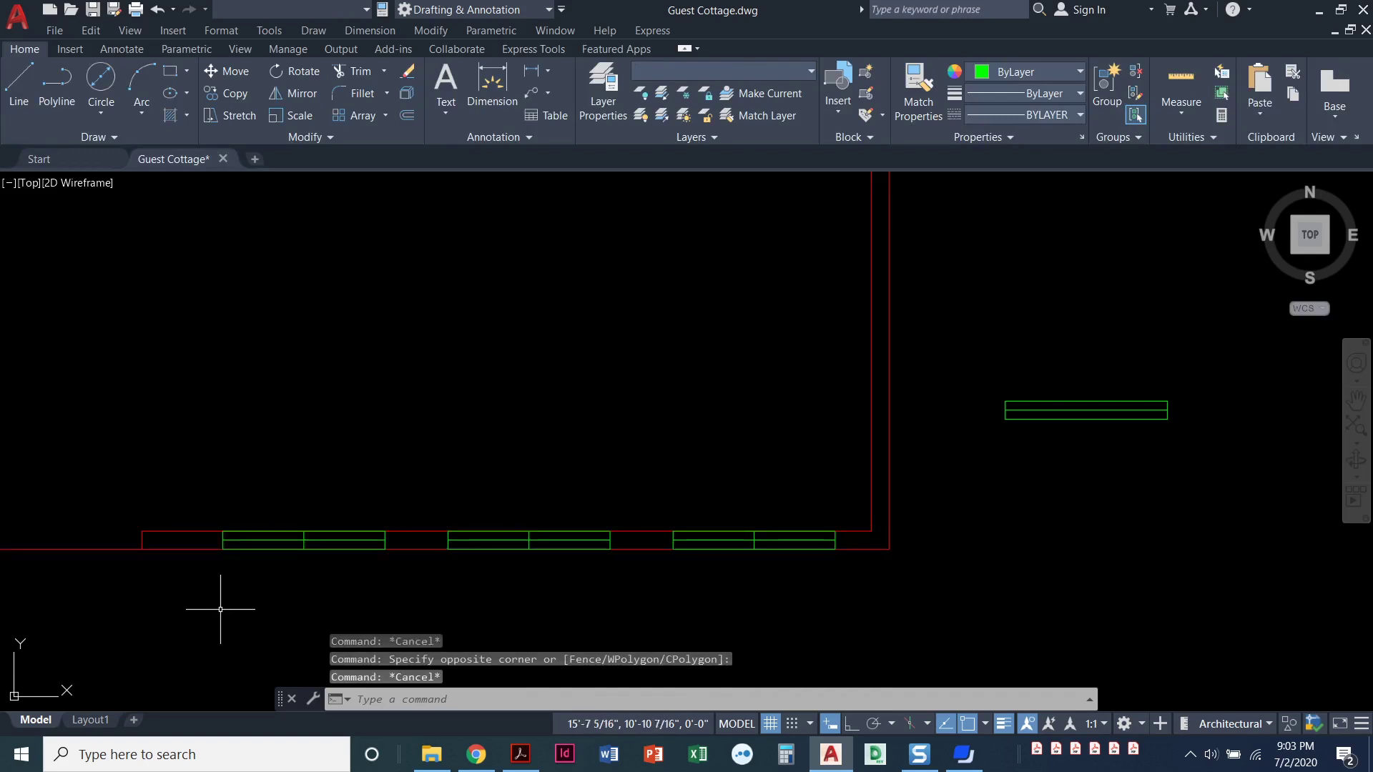
# Erase the three vertical centre marks inside the 36" windows in the south wall
pyautogui.click(285, 418)
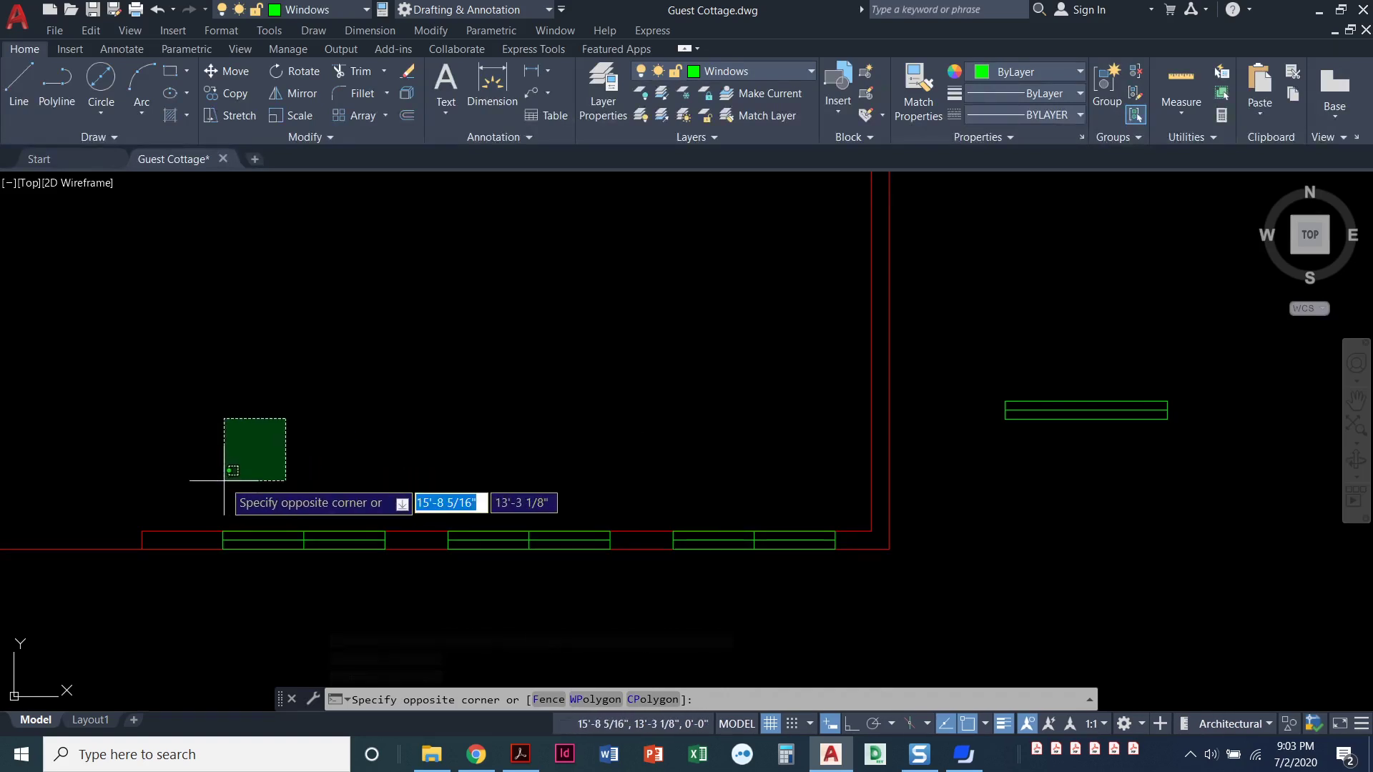
pyautogui.click(322, 583)
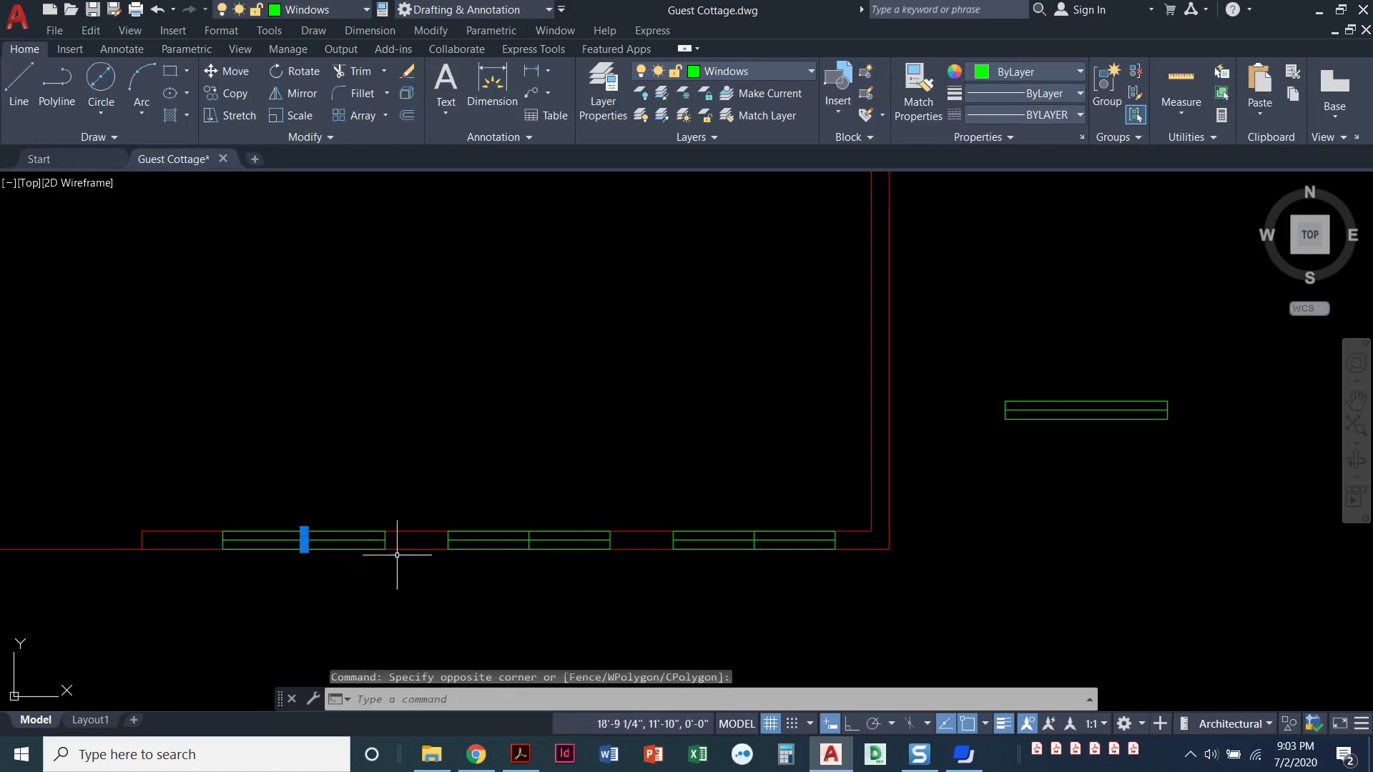
pyautogui.click(500, 509)
pyautogui.click(558, 585)
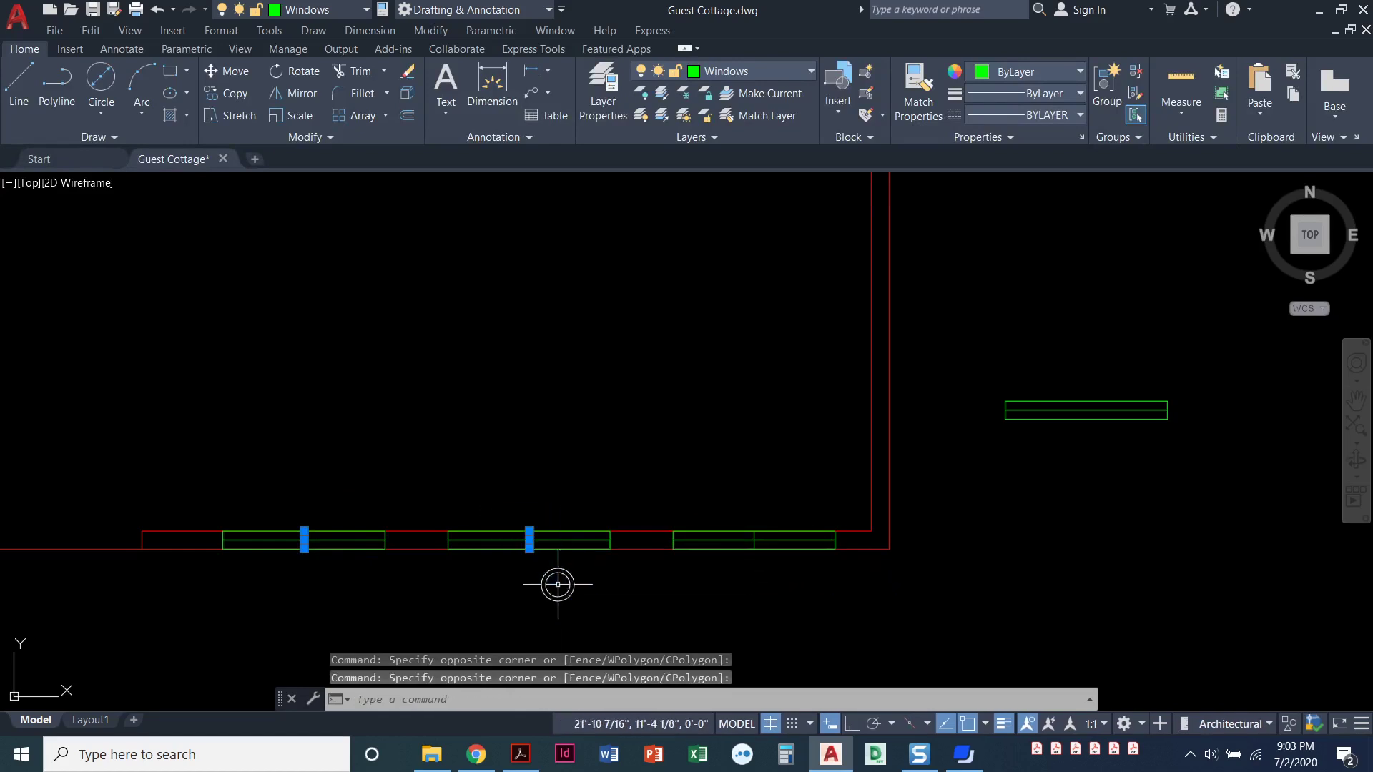
pyautogui.click(723, 510)
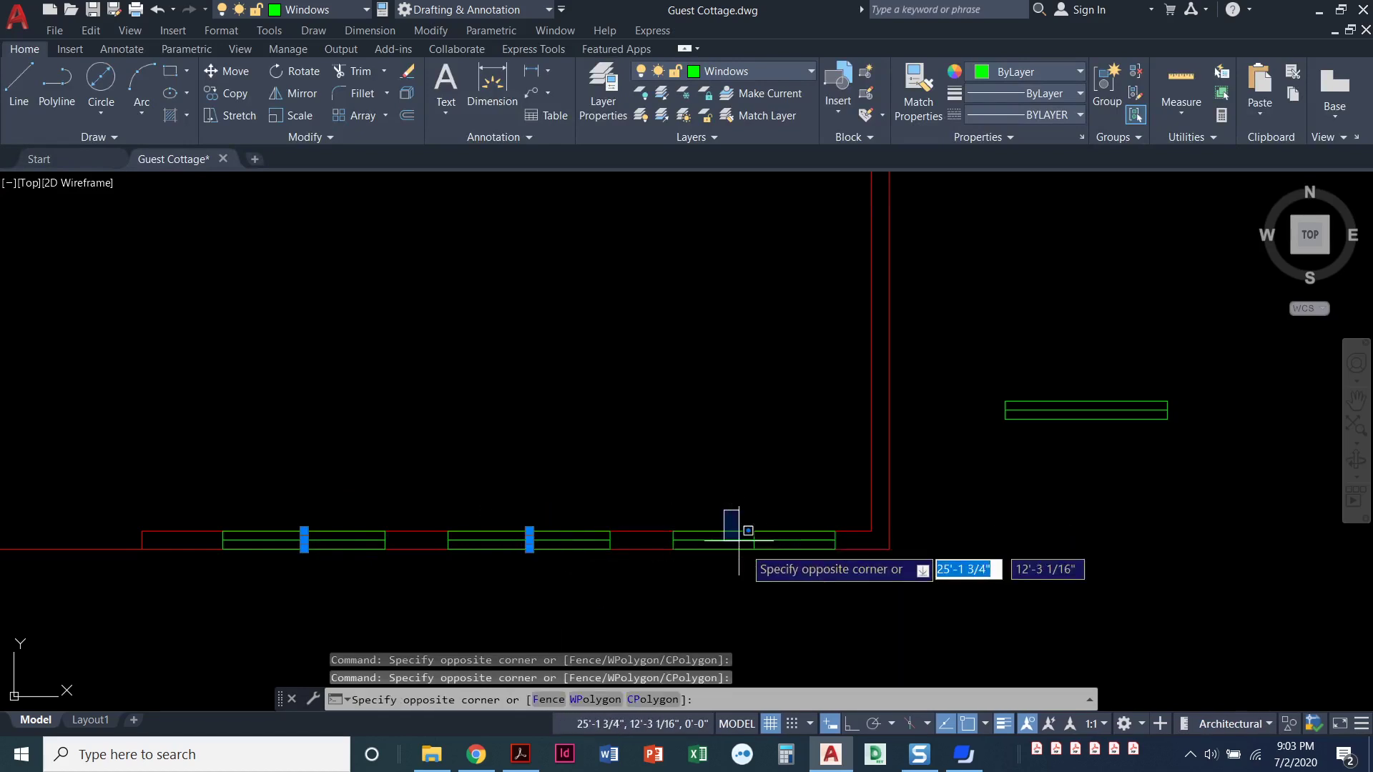
pyautogui.click(776, 584)
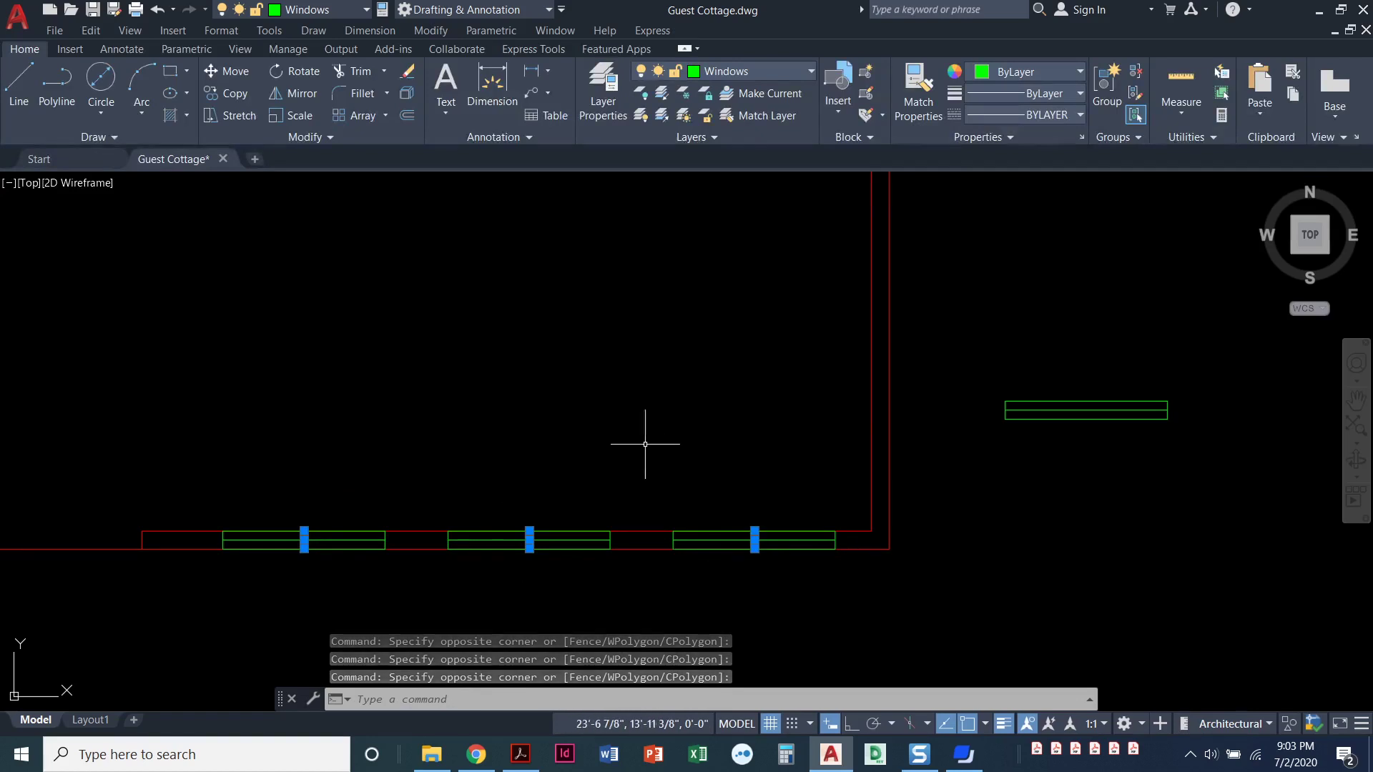
pyautogui.click(510, 358)
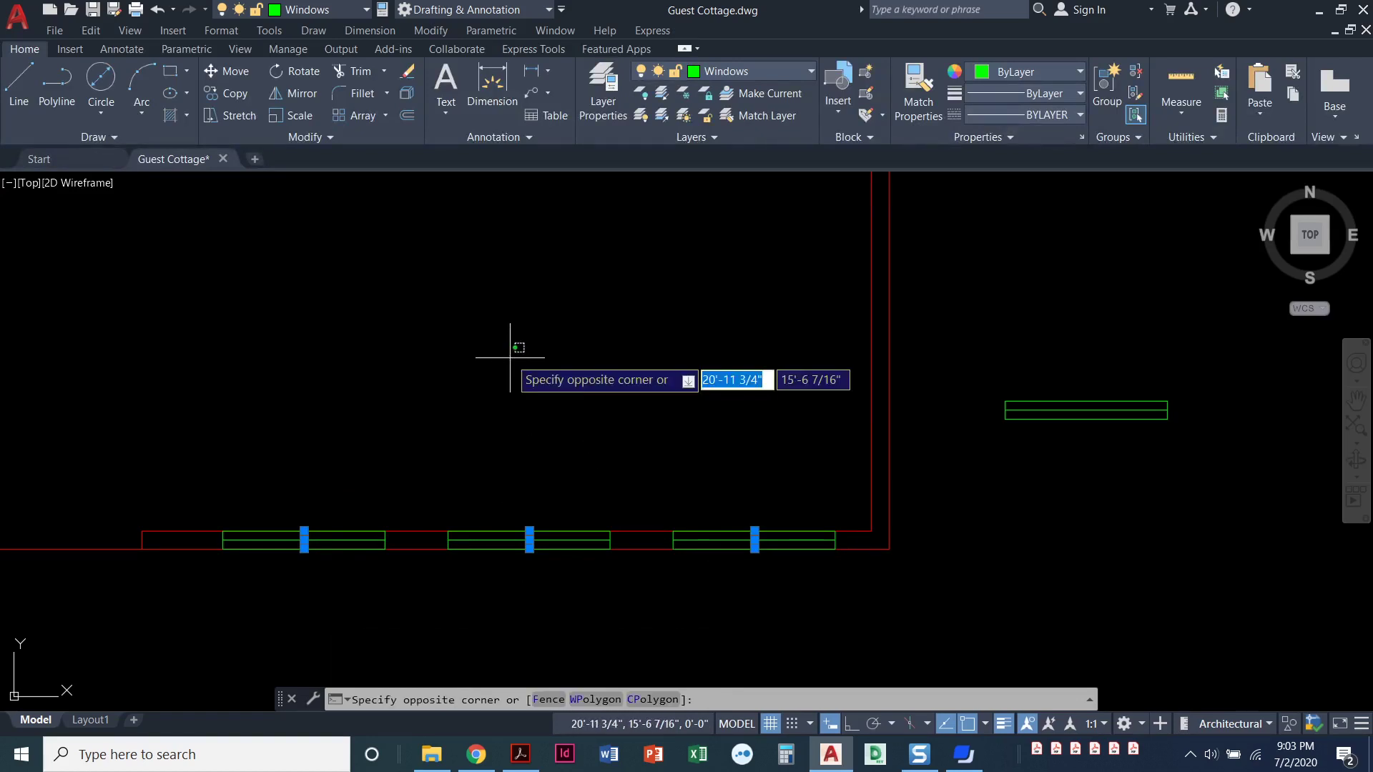
pyautogui.click(596, 477)
pyautogui.moveTo(534, 375)
pyautogui.mouseDown()
pyautogui.moveTo(577, 428)
pyautogui.moveTo(515, 436)
pyautogui.moveTo(496, 409)
pyautogui.moveTo(508, 371)
pyautogui.moveTo(593, 383)
pyautogui.moveTo(595, 370)
pyautogui.moveTo(511, 381)
pyautogui.moveTo(504, 413)
pyautogui.moveTo(574, 438)
pyautogui.moveTo(625, 413)
pyautogui.moveTo(620, 439)
pyautogui.moveTo(554, 430)
pyautogui.moveTo(570, 390)
pyautogui.moveTo(572, 432)
pyautogui.moveTo(688, 418)
pyautogui.moveTo(600, 389)
pyautogui.mouseUp()
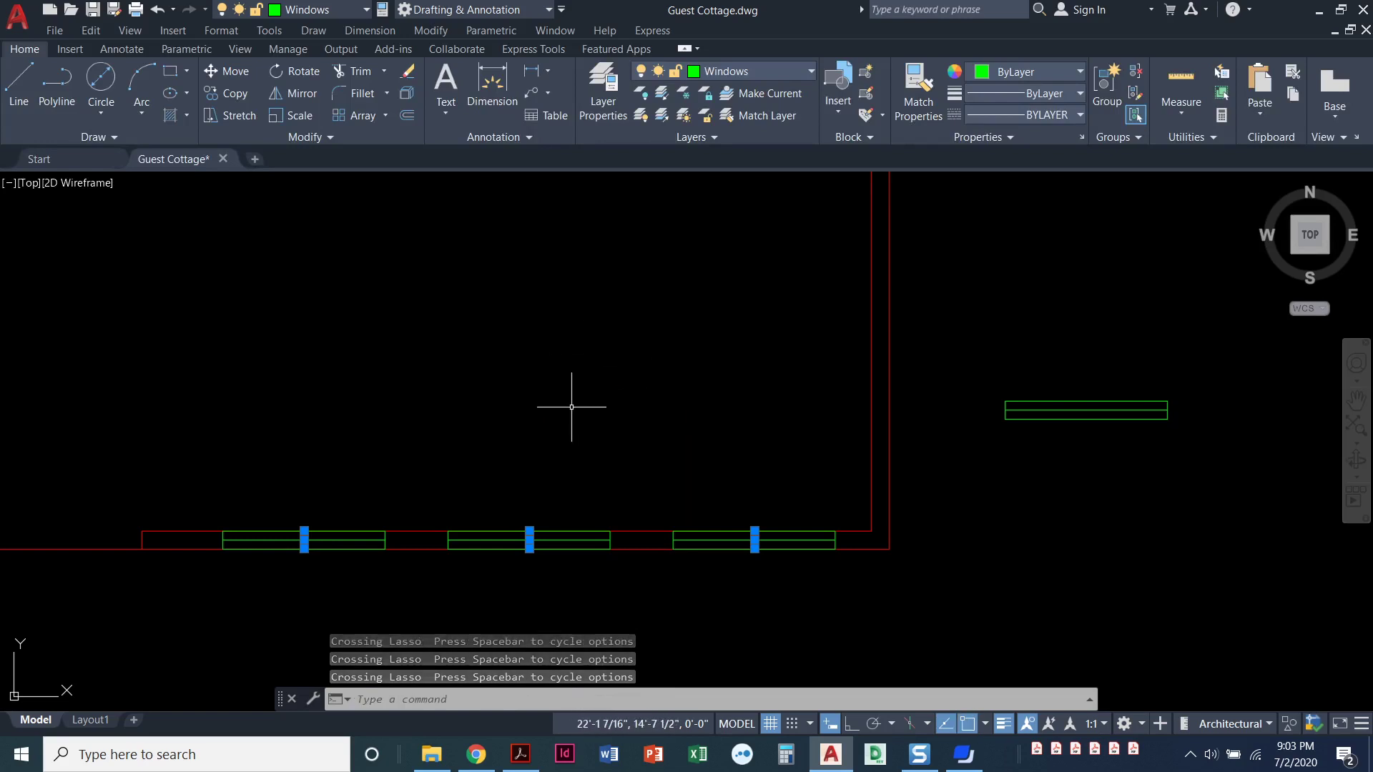
pyautogui.click(521, 369)
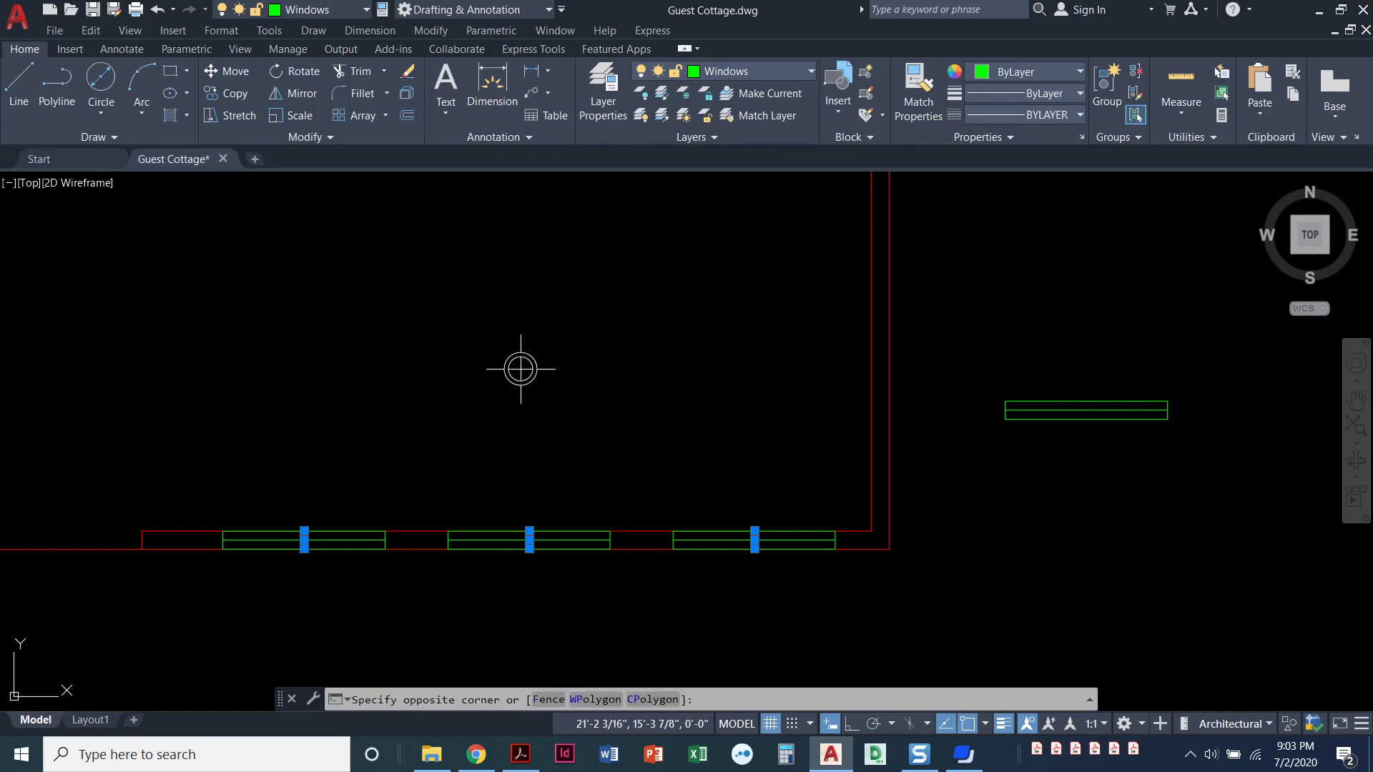
pyautogui.click(580, 454)
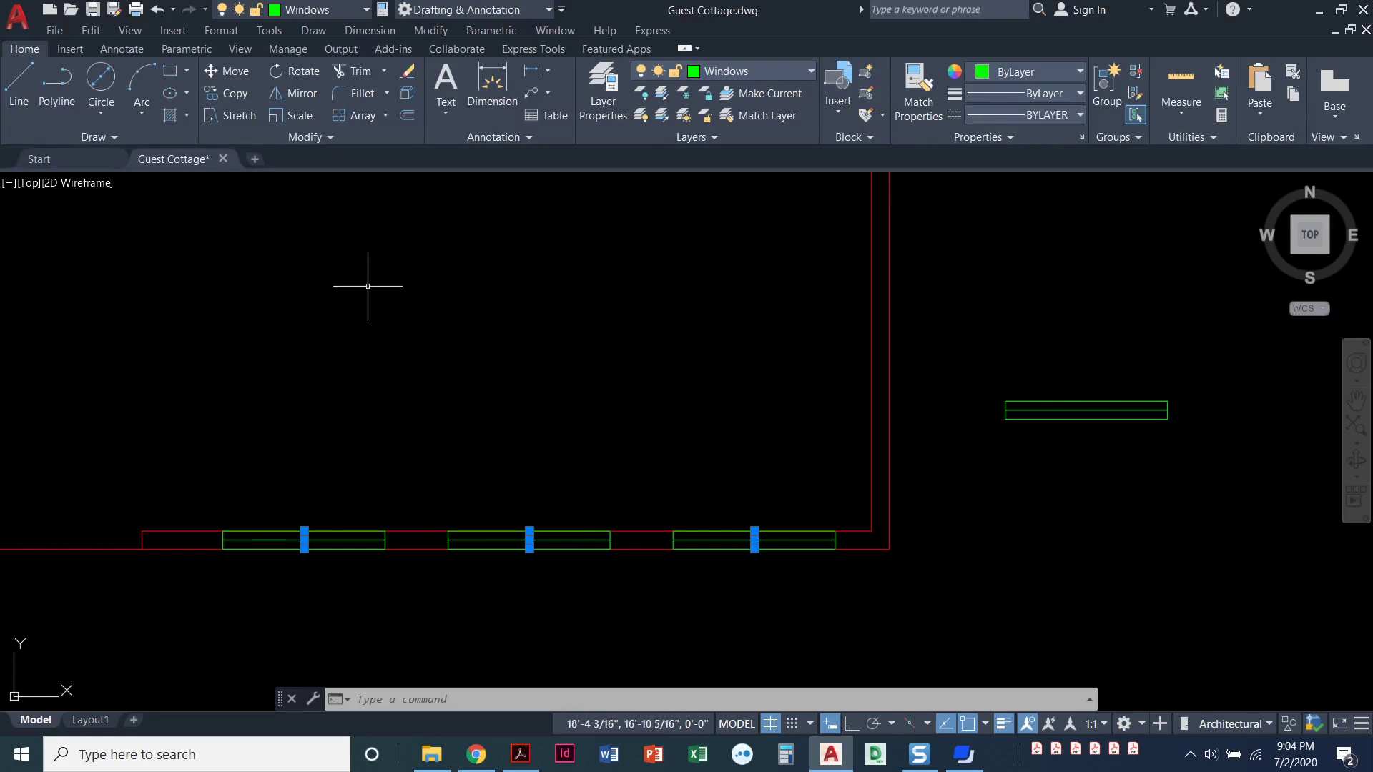
pyautogui.press('Delete')
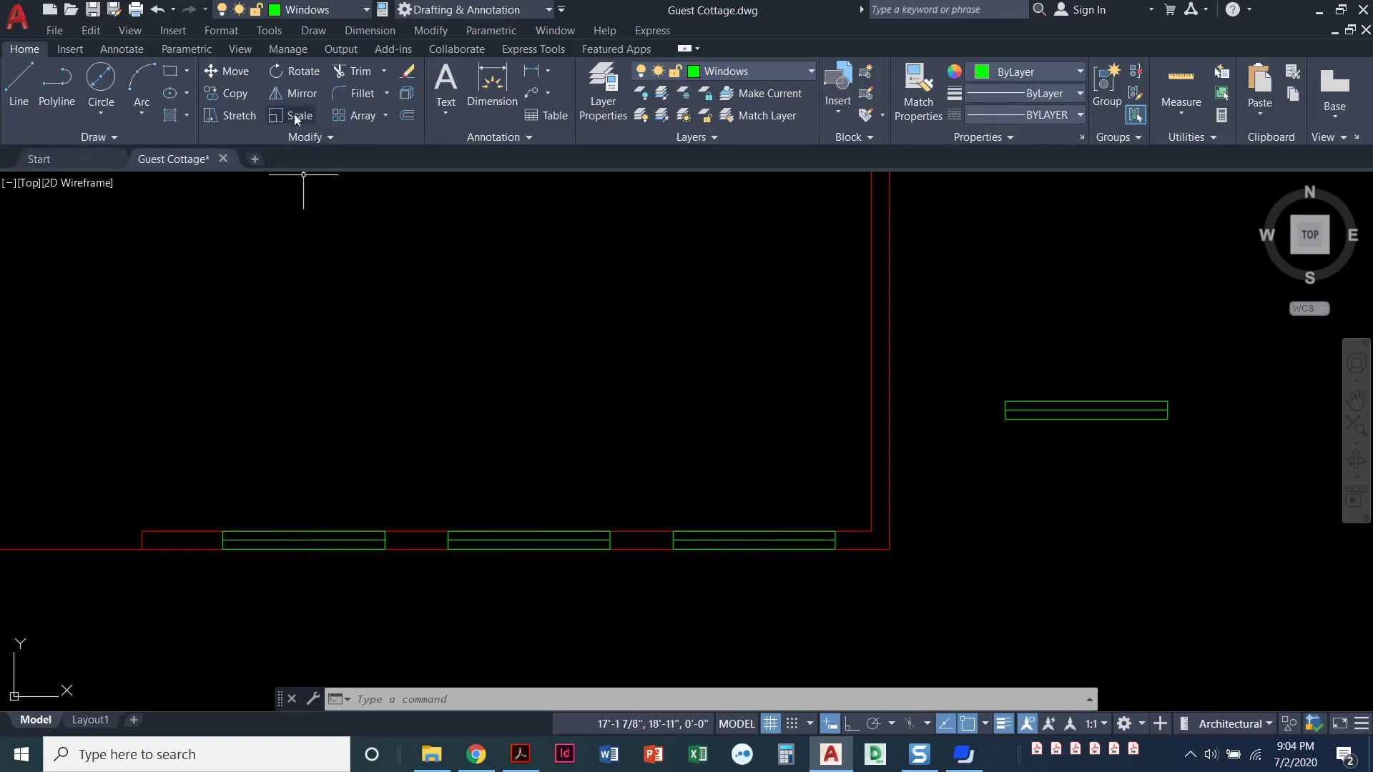
# Rotate the spare 36" window symbol outside the east wall by 90 degrees about the midpoint of its centre line
pyautogui.click(295, 71)
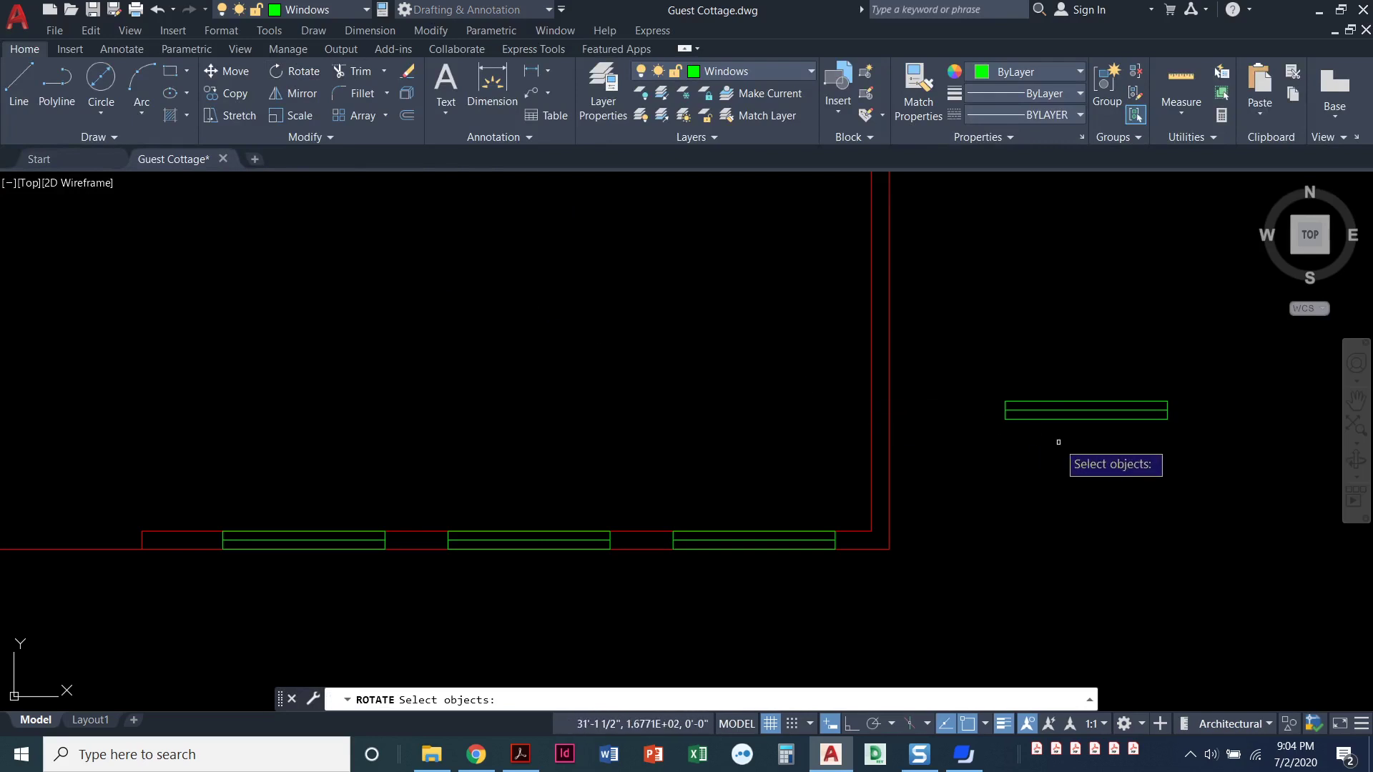
pyautogui.click(940, 351)
pyautogui.click(1216, 466)
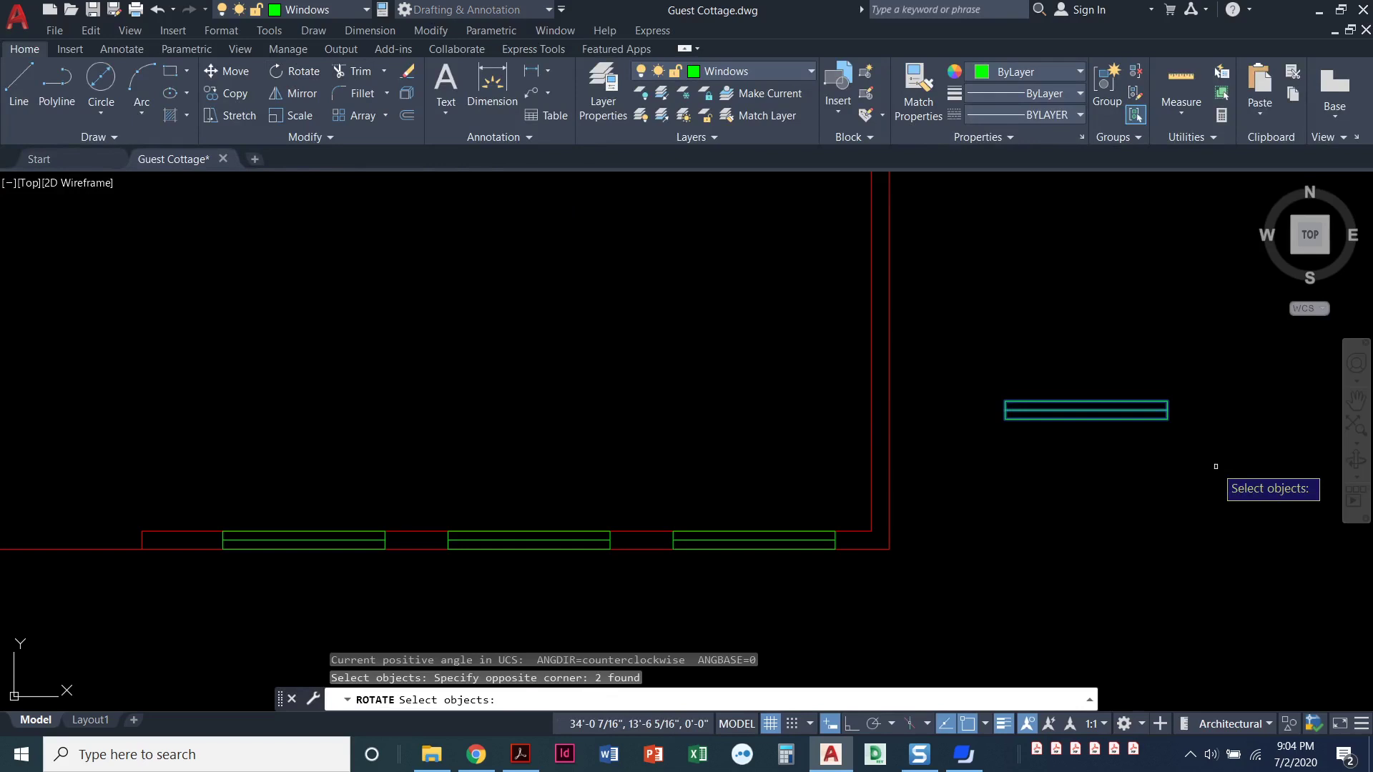
pyautogui.press('Return')
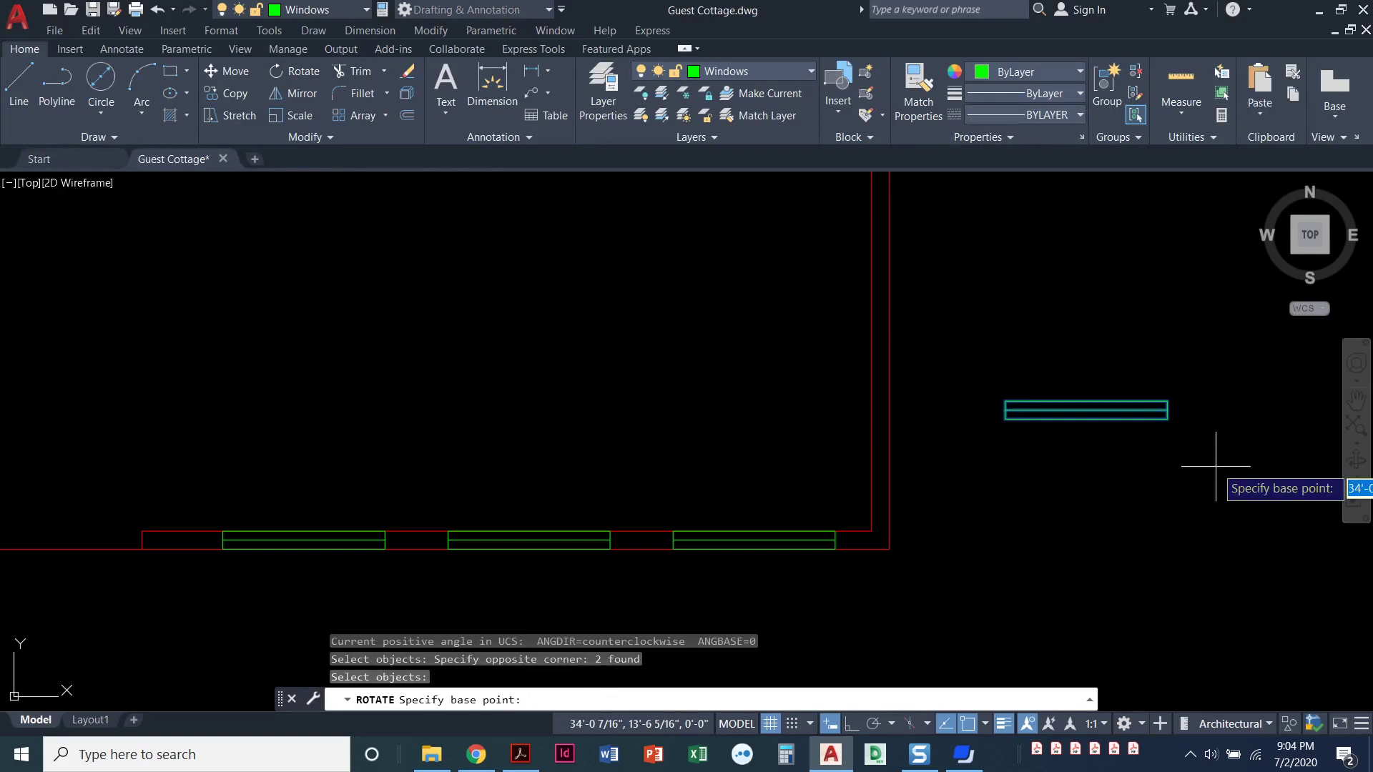
pyautogui.click(1087, 410)
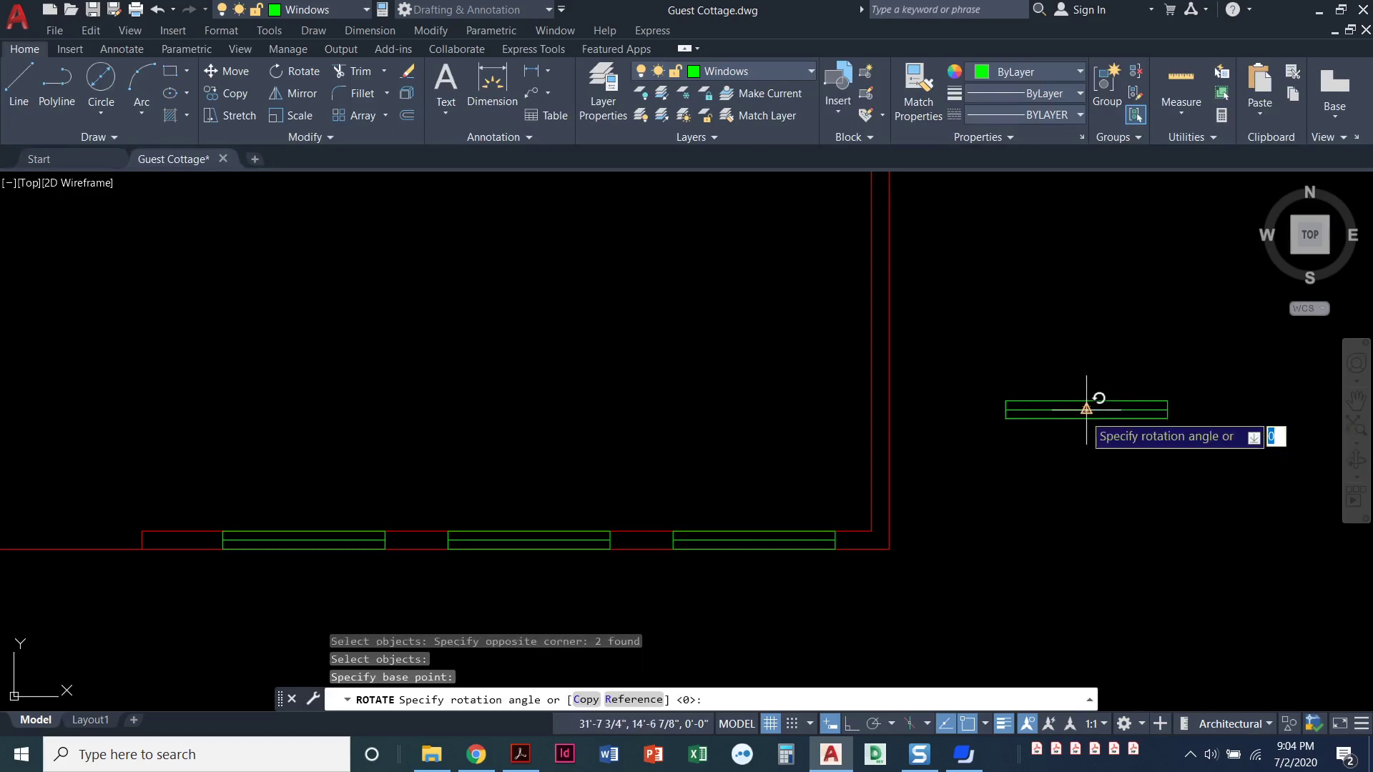
pyautogui.write('9')
pyautogui.press('Return')
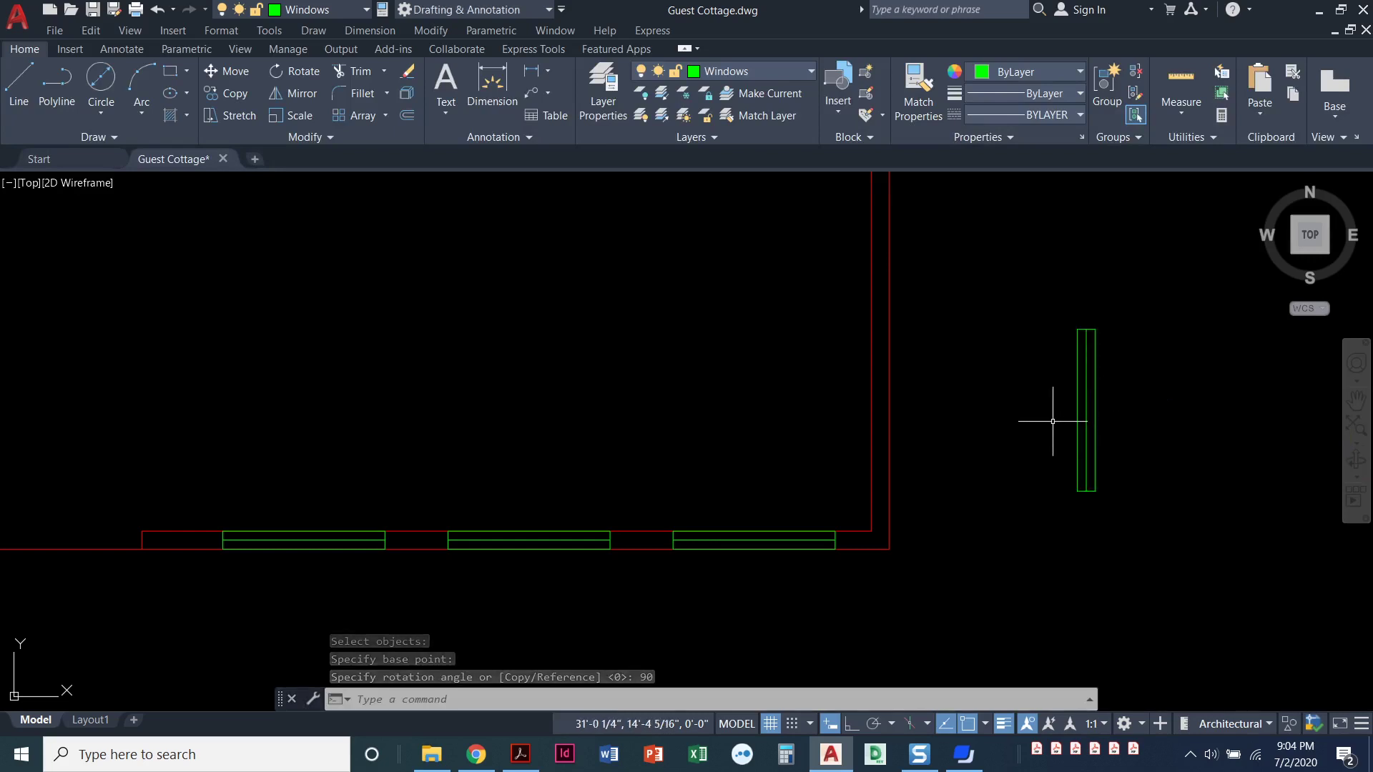
# Move the vertical 36" window symbol by its west edge's midpoint onto the outer end of the centre mark in the west wall
pyautogui.moveTo(1043, 451)
pyautogui.mouseDown(button='middle')
pyautogui.moveTo(1079, 441)
pyautogui.moveTo(1067, 441)
pyautogui.mouseUp(button='middle')
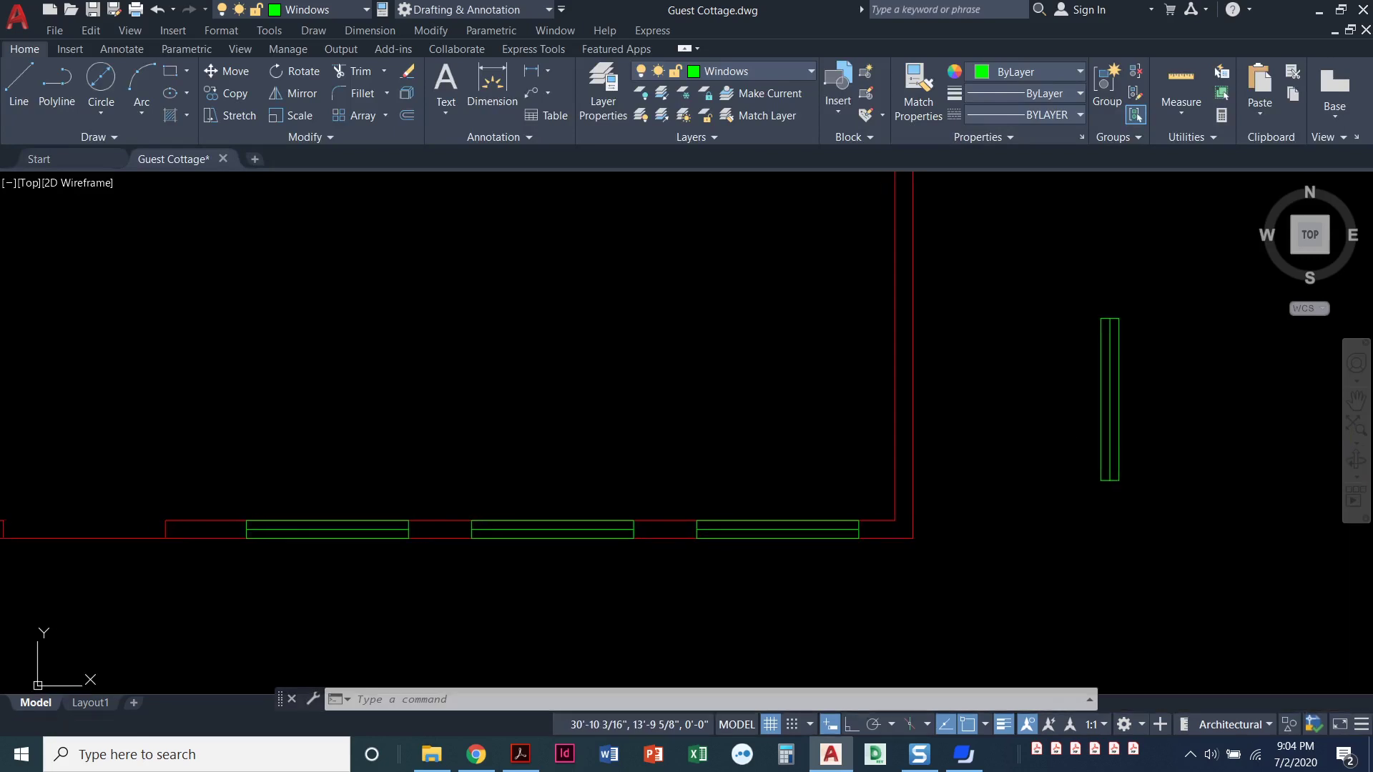
pyautogui.click(228, 70)
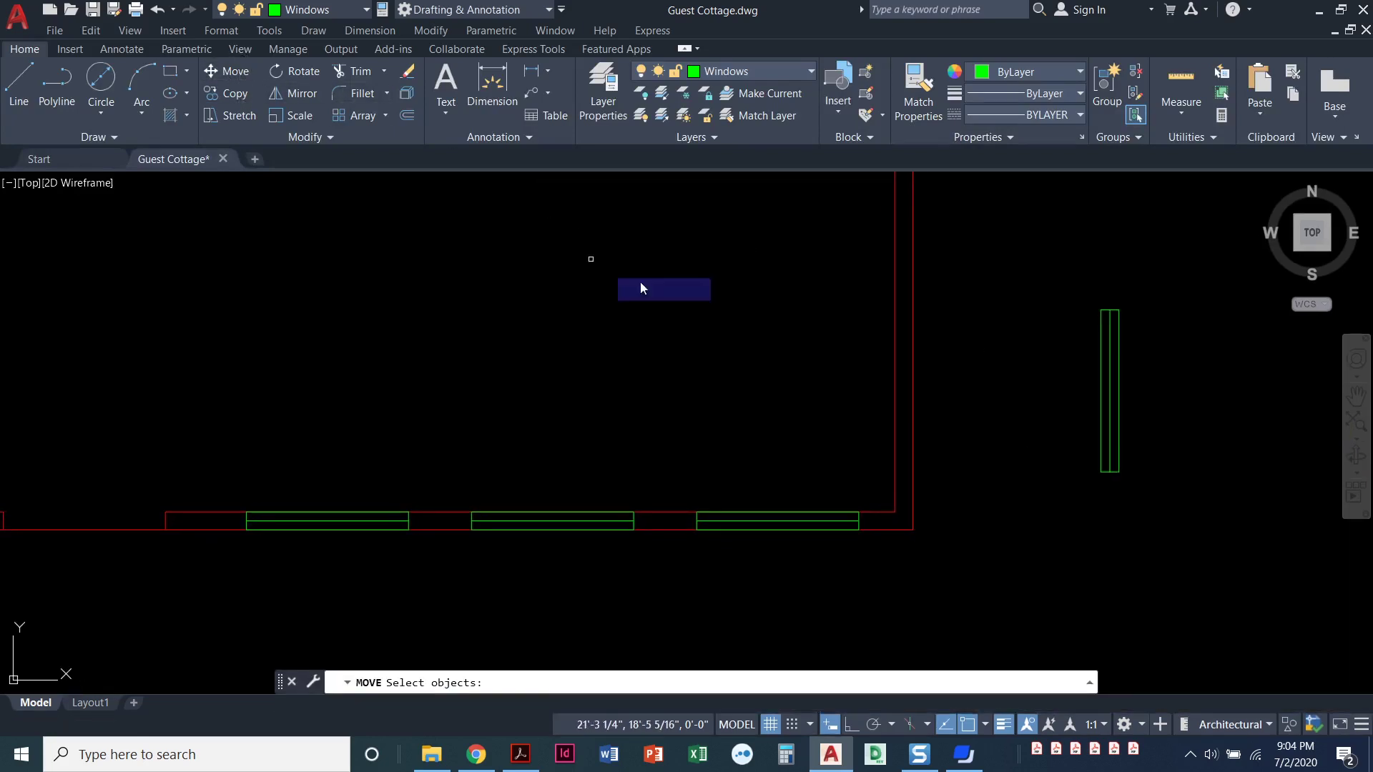
pyautogui.click(1141, 498)
pyautogui.click(1050, 285)
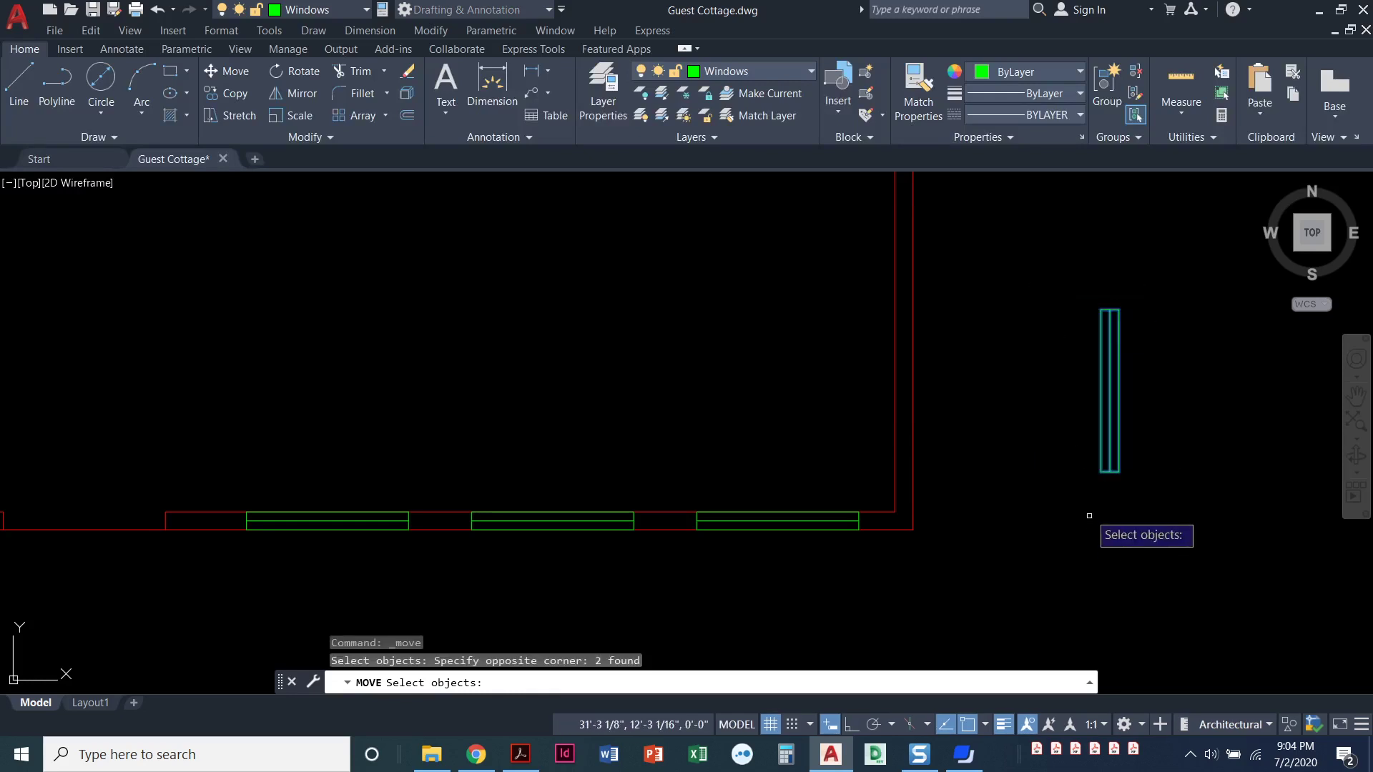
pyautogui.press('Return')
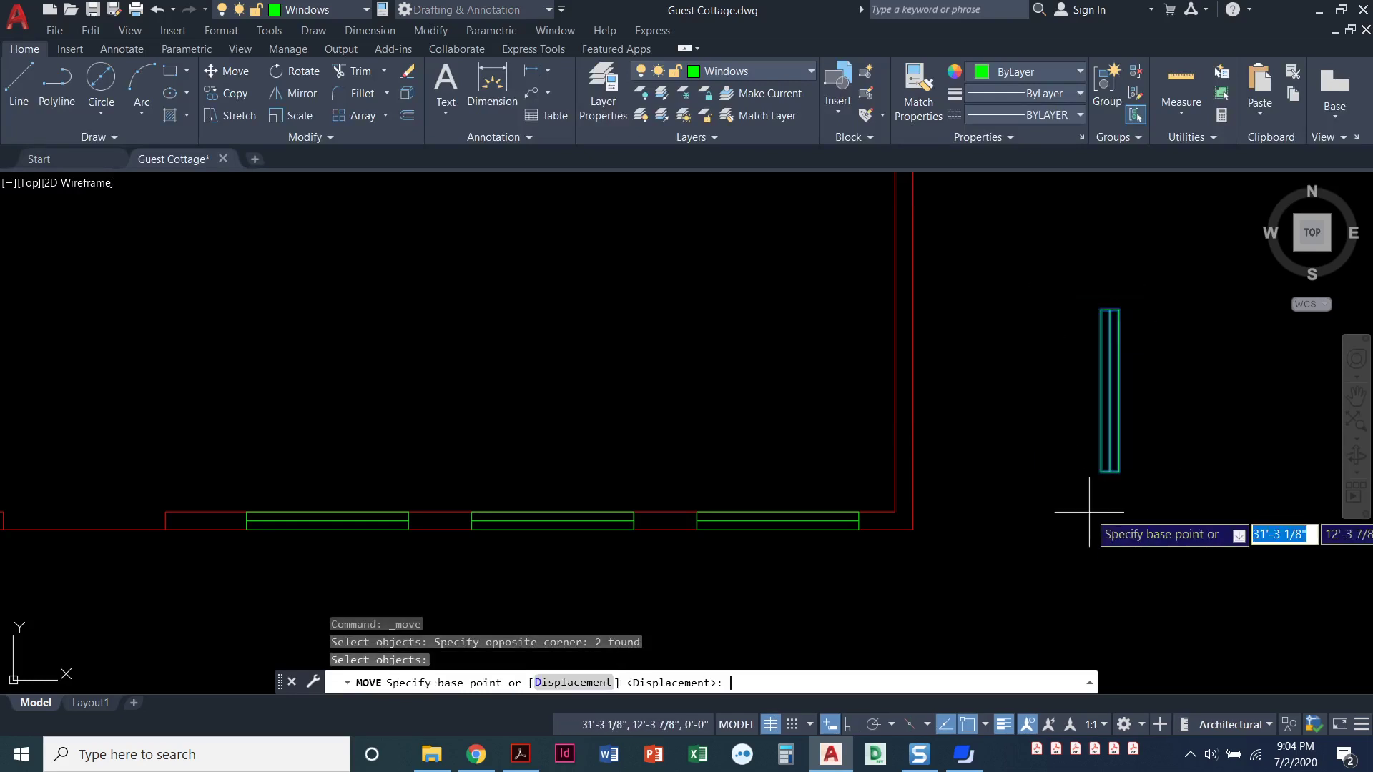
pyautogui.click(1101, 390)
pyautogui.scroll(-5, 613, 389)
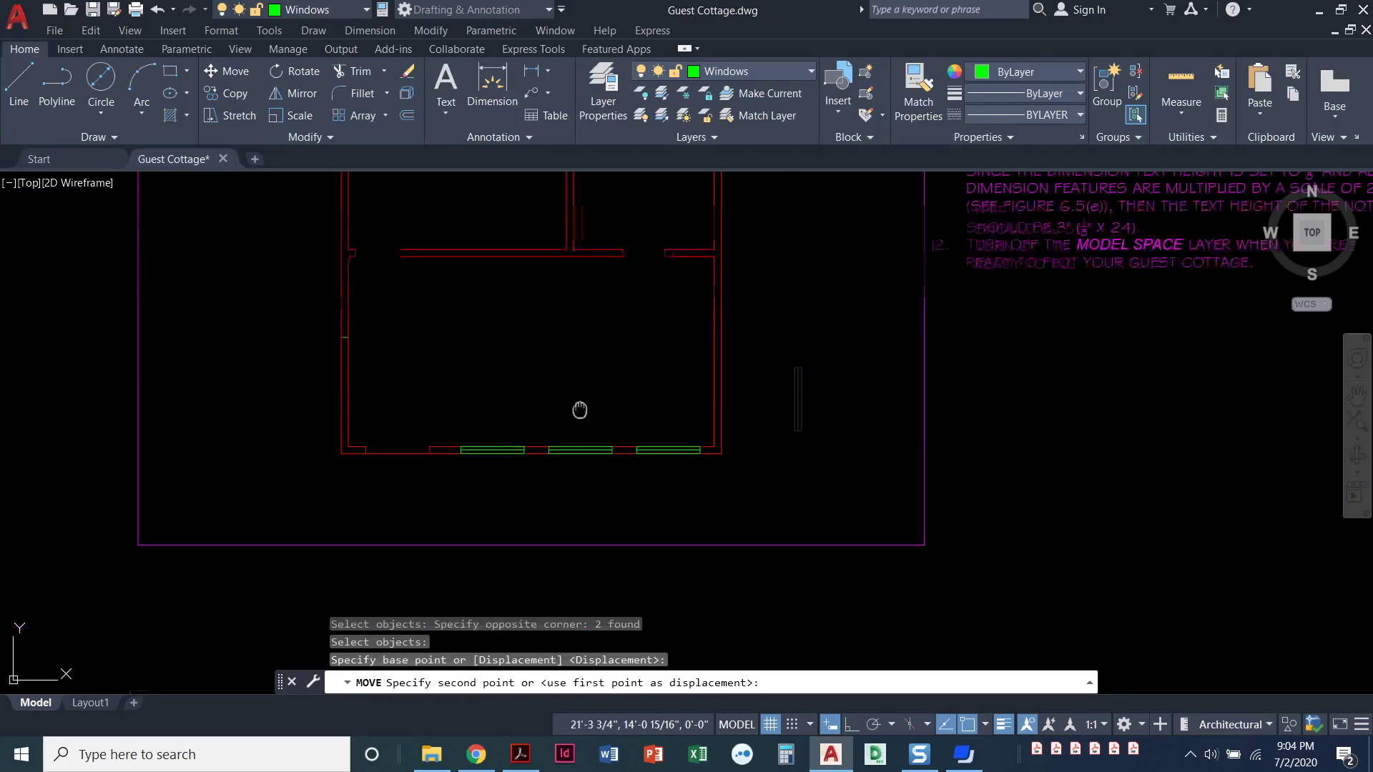
pyautogui.scroll(10, 669, 422)
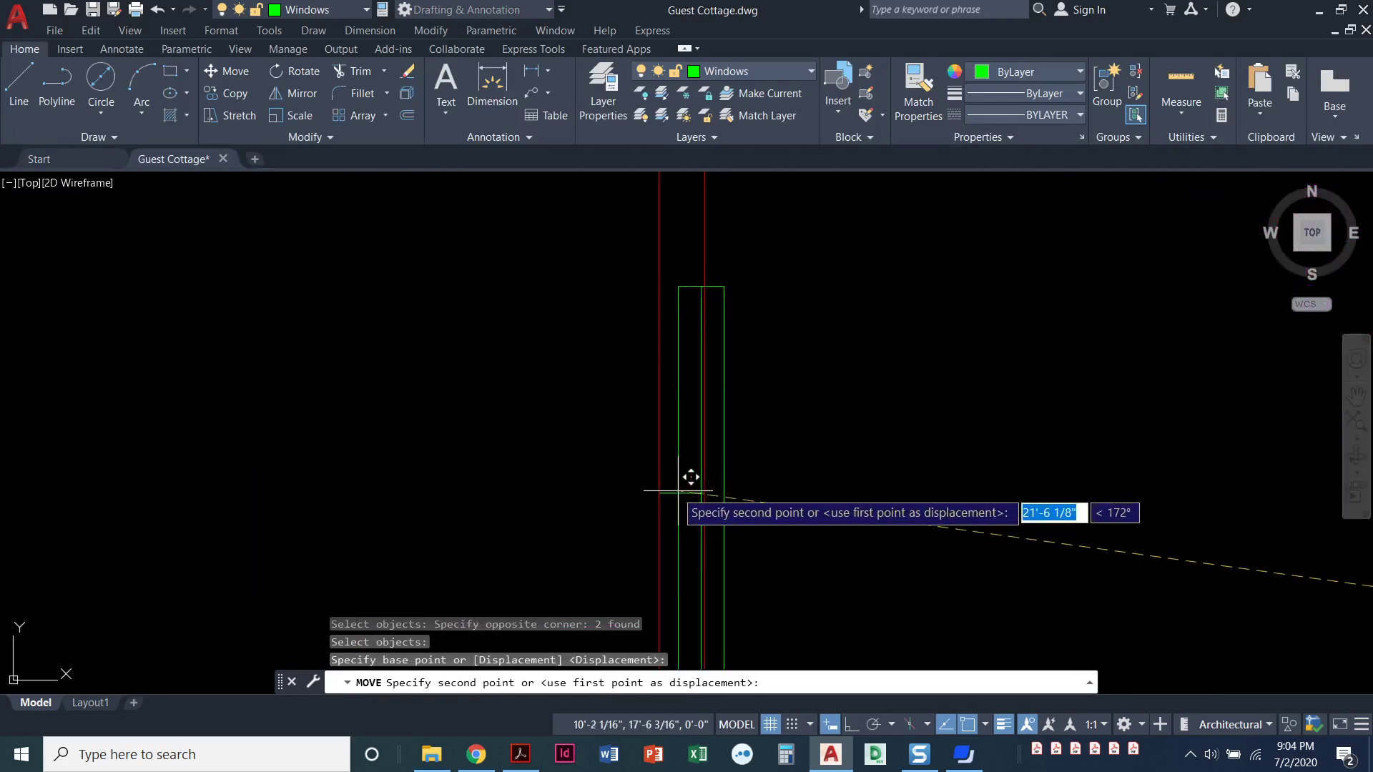
pyautogui.click(660, 492)
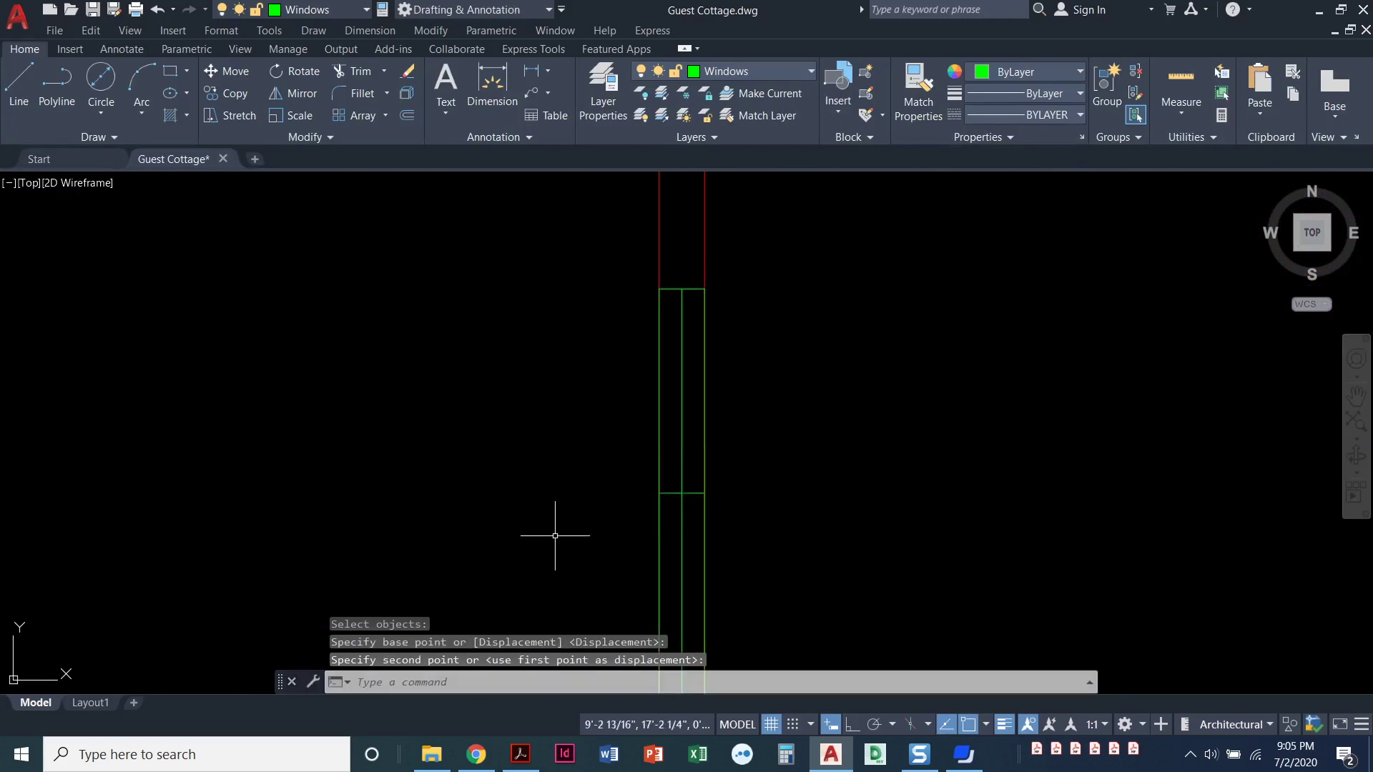
# Erase the horizontal centre mark inside the 36" window in the west wall
pyautogui.click(598, 472)
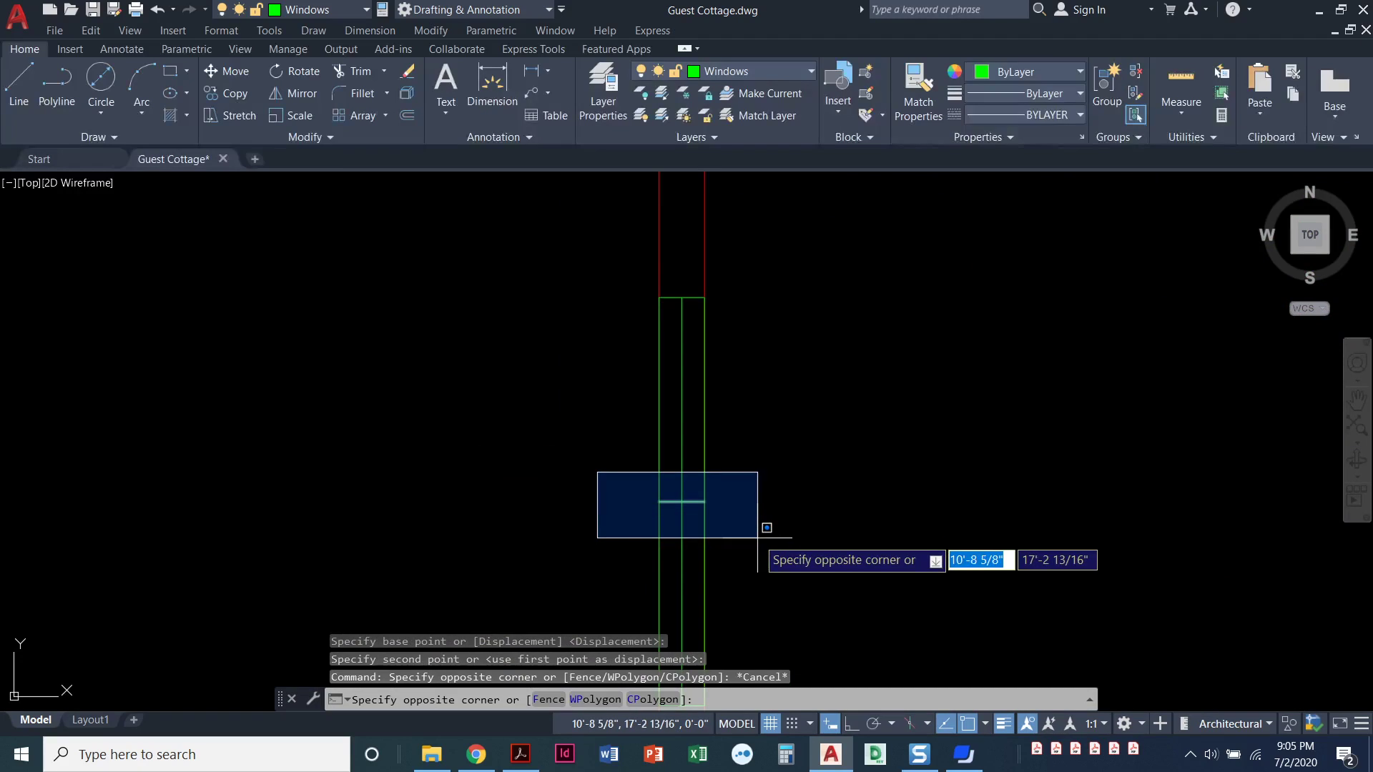
pyautogui.click(757, 538)
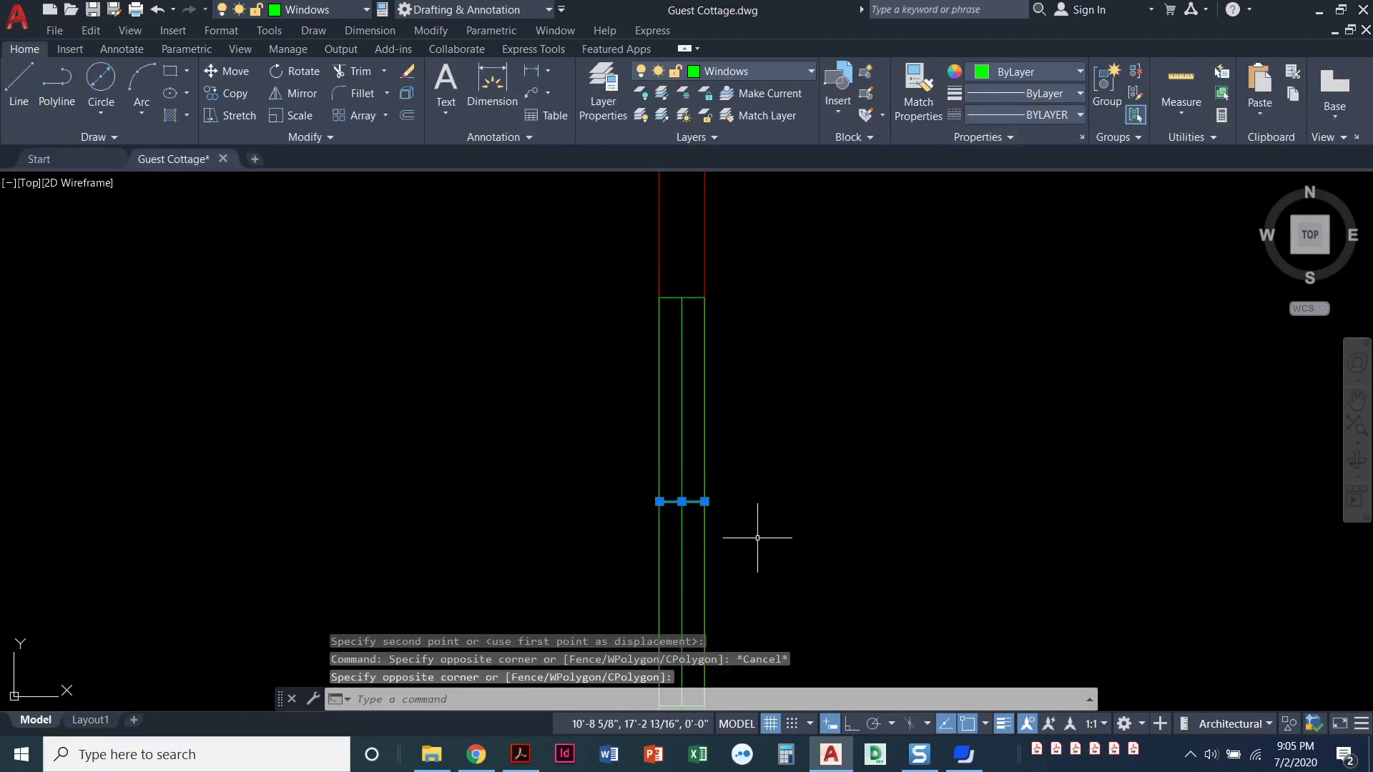
pyautogui.press('Delete')
pyautogui.scroll(-8, 758, 537)
pyautogui.moveTo(874, 552)
pyautogui.mouseDown(button='middle')
pyautogui.moveTo(766, 521)
pyautogui.moveTo(533, 505)
pyautogui.mouseUp(button='middle')
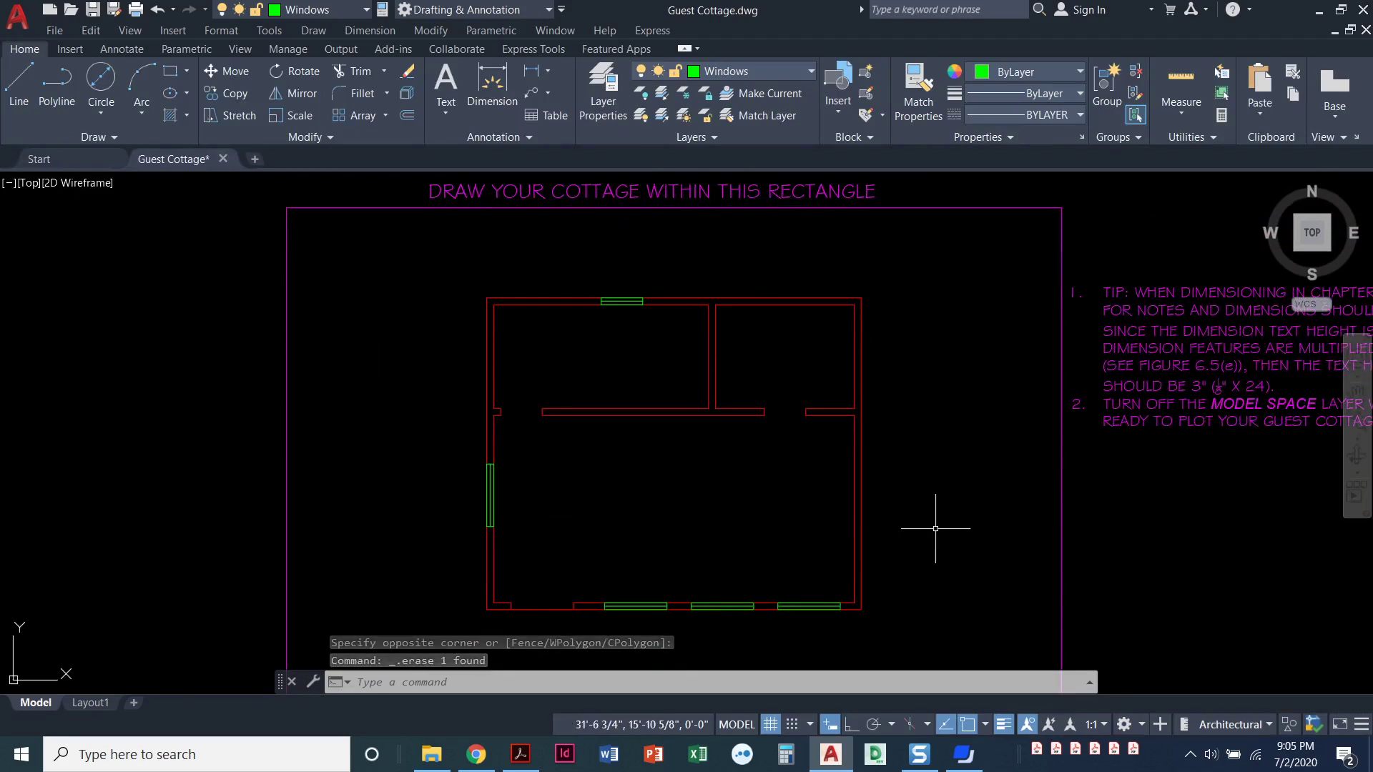